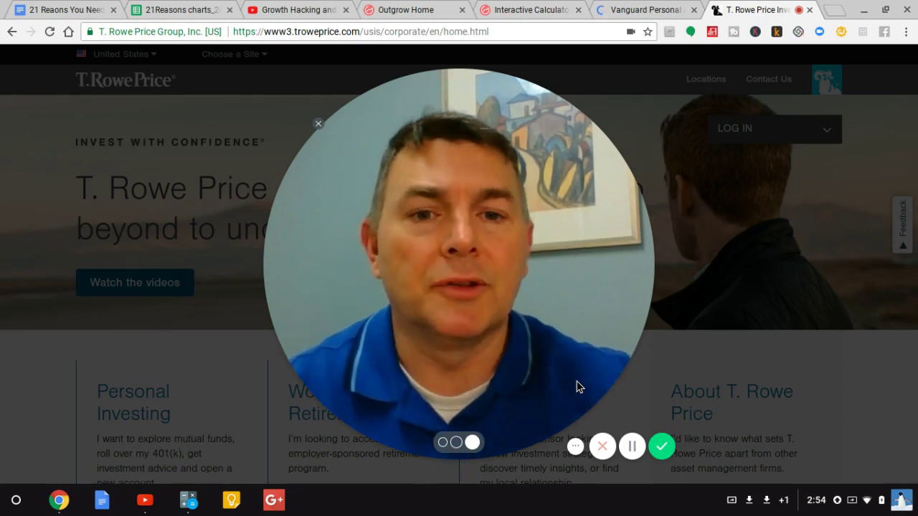
- Enter the Personal Investing site and open Advice under Planning & Research
{"action": "mouse_move", "coordinate": [562, 385]}
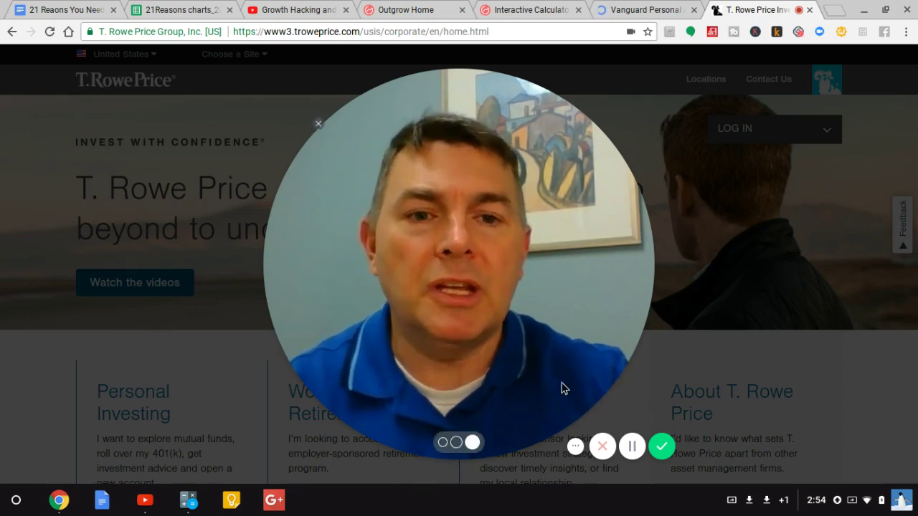
{"action": "left_click", "coordinate": [443, 443]}
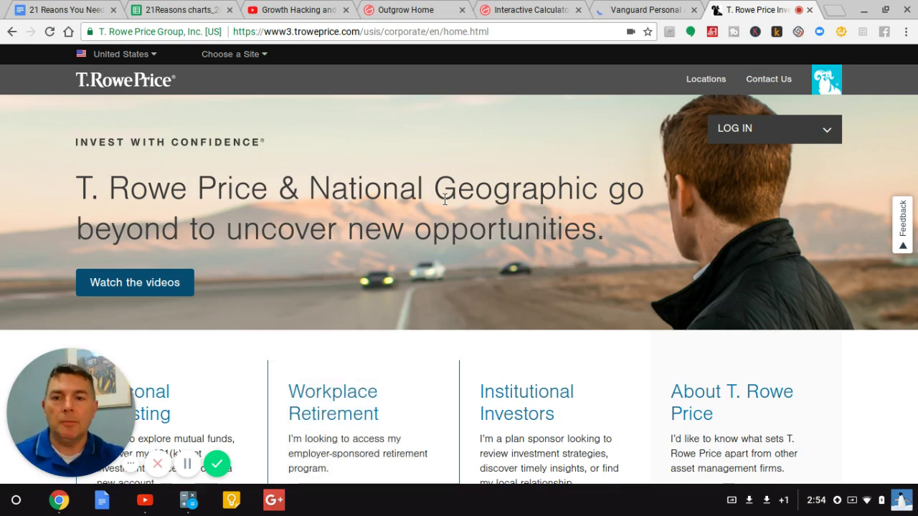
{"action": "scroll", "coordinate": [445, 199], "scroll_direction": "down", "scroll_amount": 2}
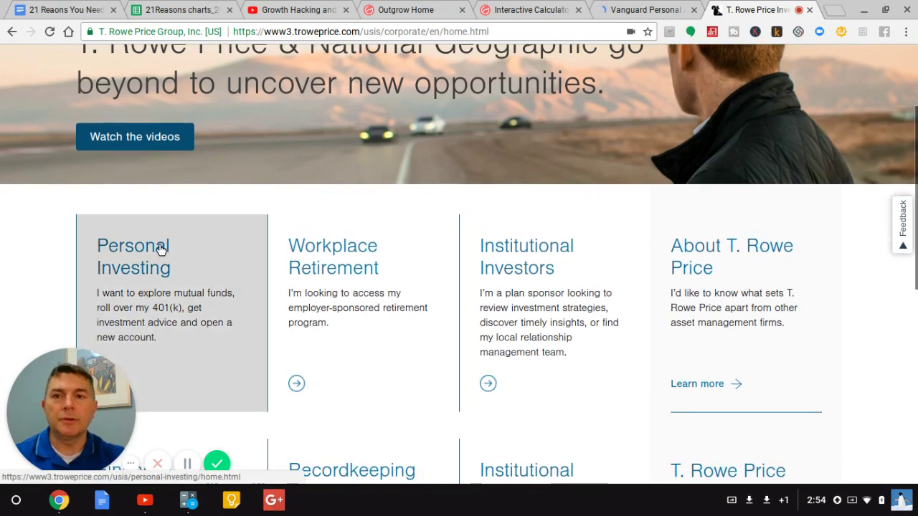
{"action": "left_click", "coordinate": [160, 248]}
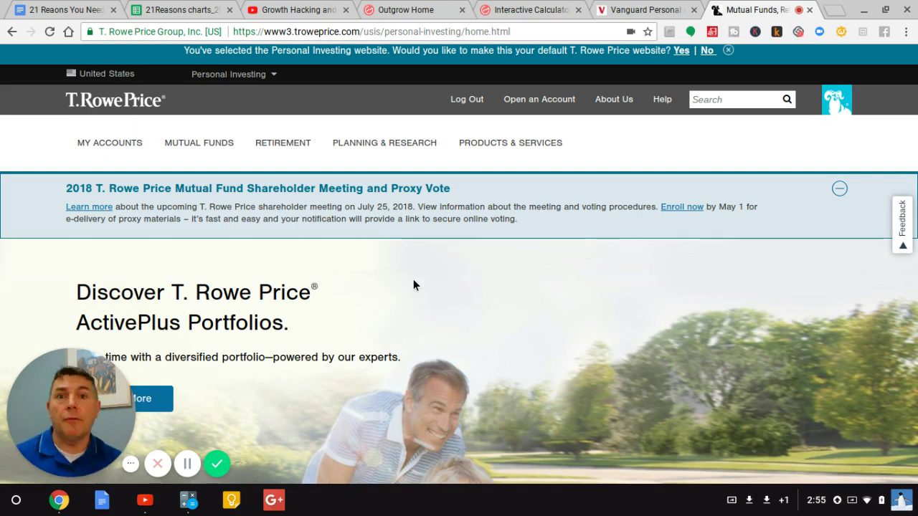
{"action": "mouse_move", "coordinate": [383, 144]}
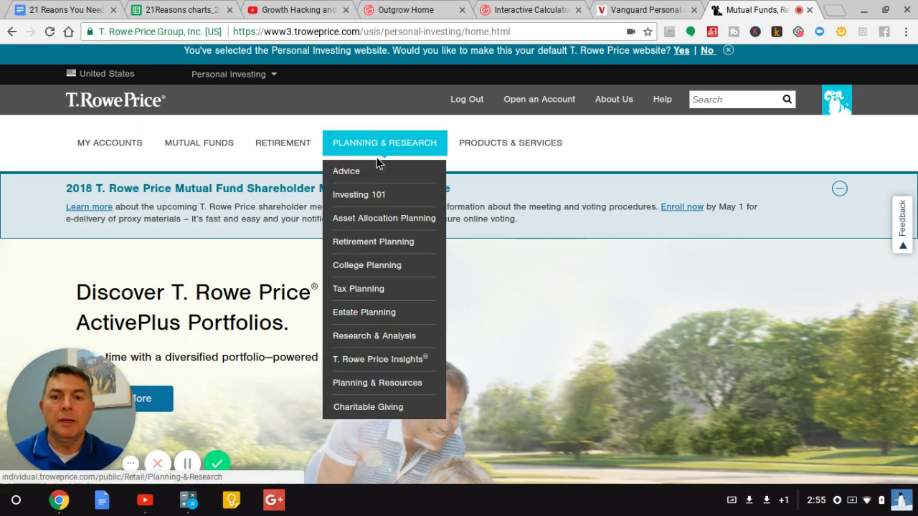
{"action": "left_click", "coordinate": [344, 174]}
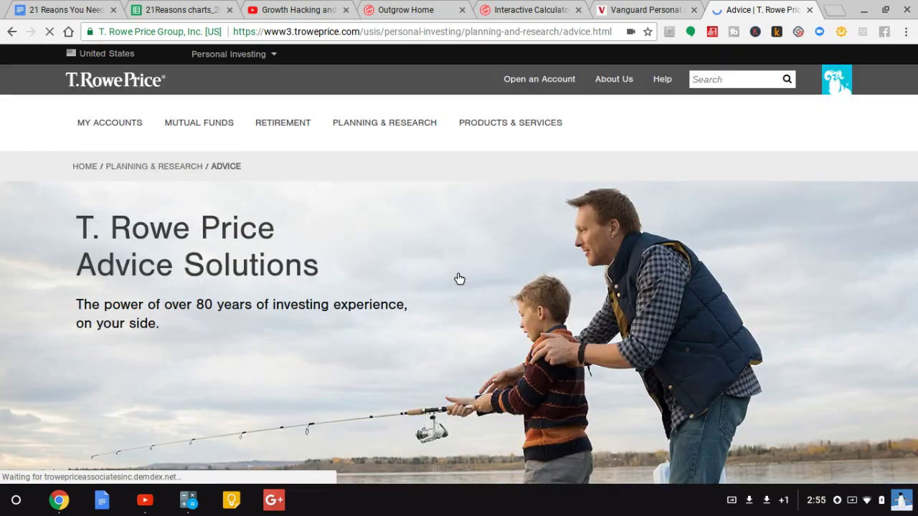
- Scroll the Advice page down to the 'What type of advice do you want?' options
{"action": "scroll", "coordinate": [460, 279], "scroll_direction": "down", "scroll_amount": 2}
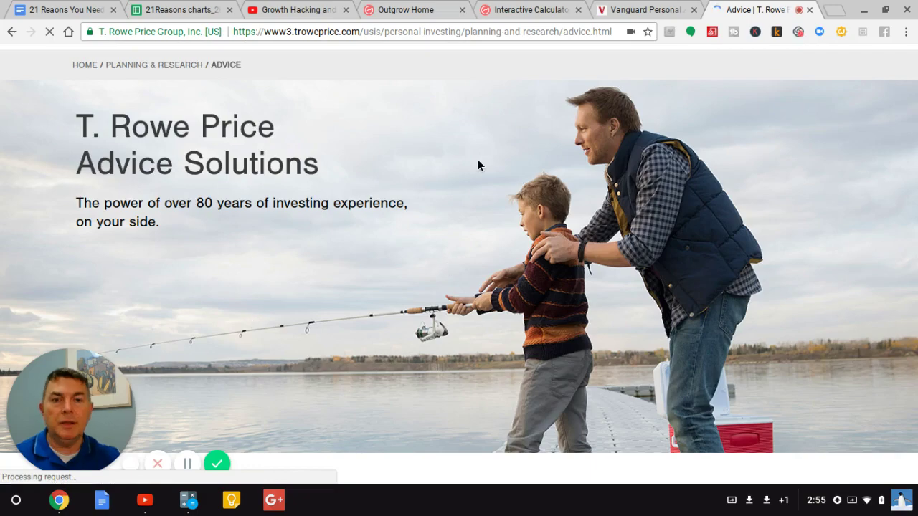
{"action": "scroll", "coordinate": [478, 165], "scroll_direction": "down", "scroll_amount": 5}
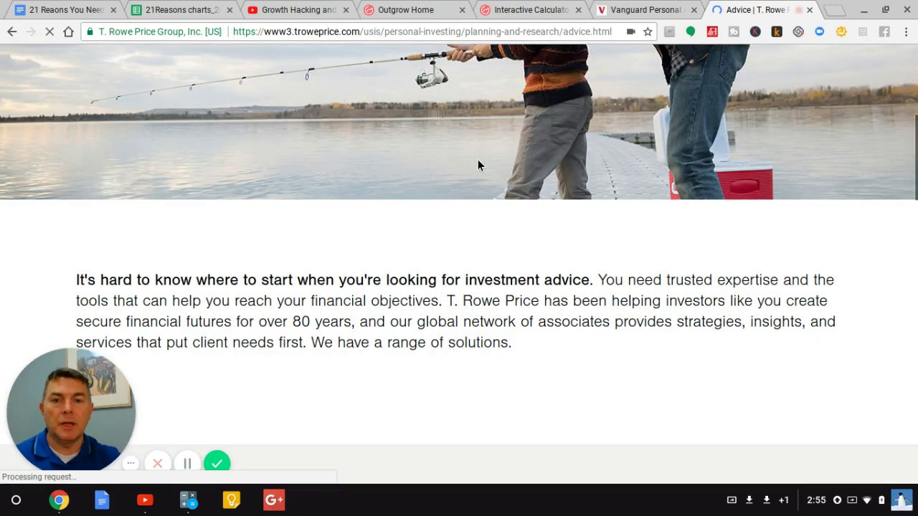
{"action": "scroll", "coordinate": [477, 161], "scroll_direction": "down", "scroll_amount": 5}
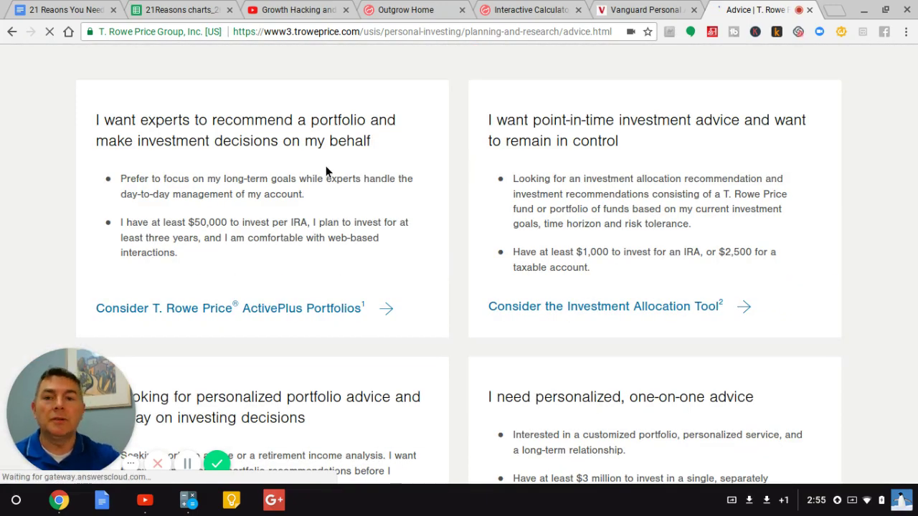
{"action": "scroll", "coordinate": [325, 166], "scroll_direction": "down", "scroll_amount": 3}
{"action": "scroll", "coordinate": [326, 165], "scroll_direction": "up", "scroll_amount": 4}
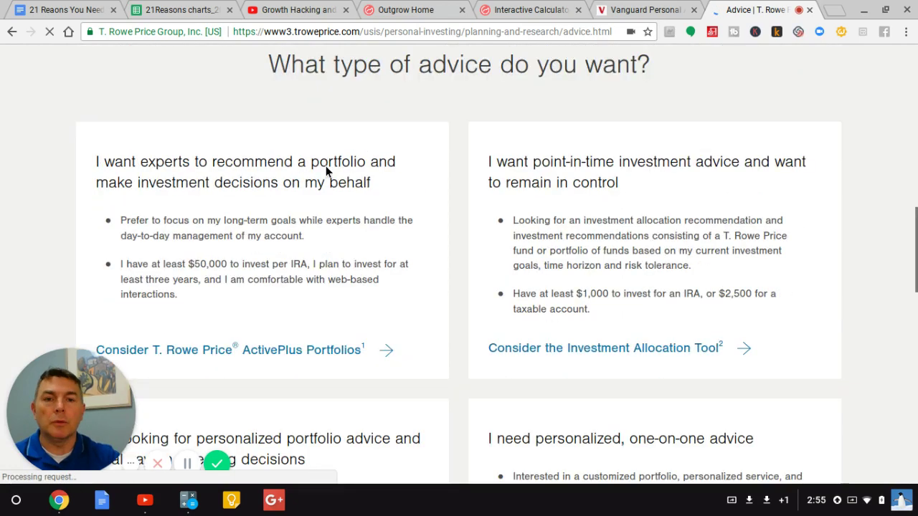
{"action": "scroll", "coordinate": [325, 166], "scroll_direction": "down", "scroll_amount": 1}
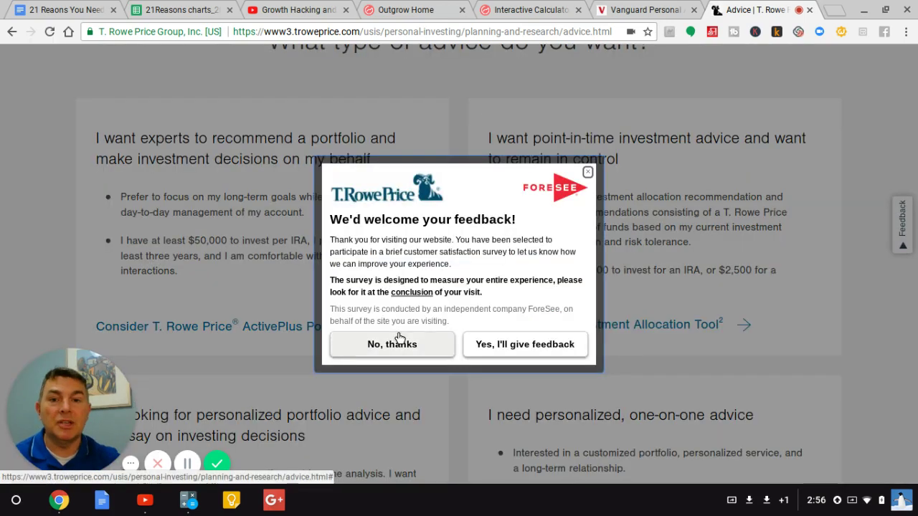
- Decline the ForeSee survey and look over the four advice option cards
{"action": "left_click", "coordinate": [384, 339]}
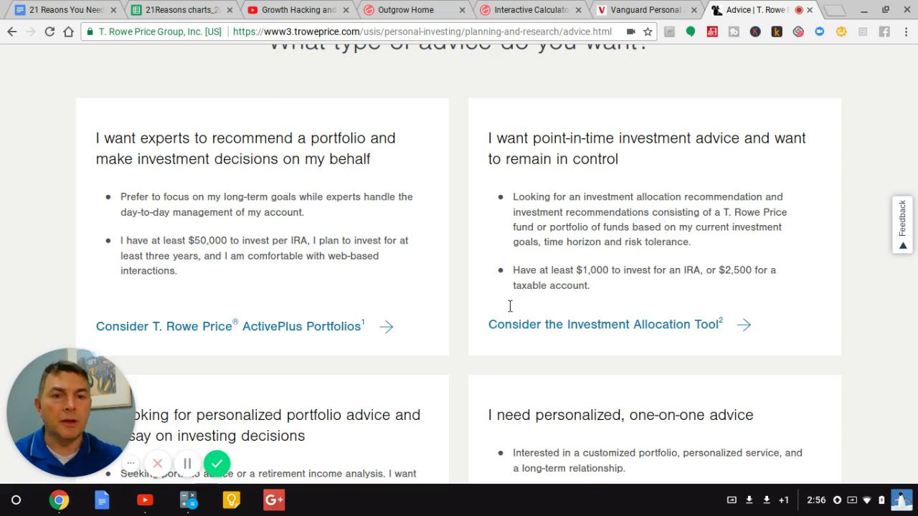
{"action": "scroll", "coordinate": [571, 209], "scroll_direction": "down", "scroll_amount": 2}
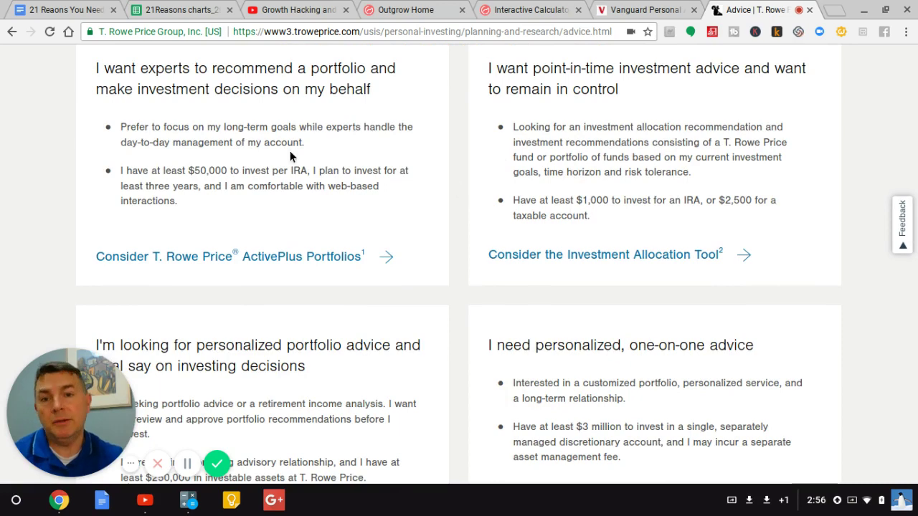
{"action": "scroll", "coordinate": [430, 132], "scroll_direction": "down", "scroll_amount": 5}
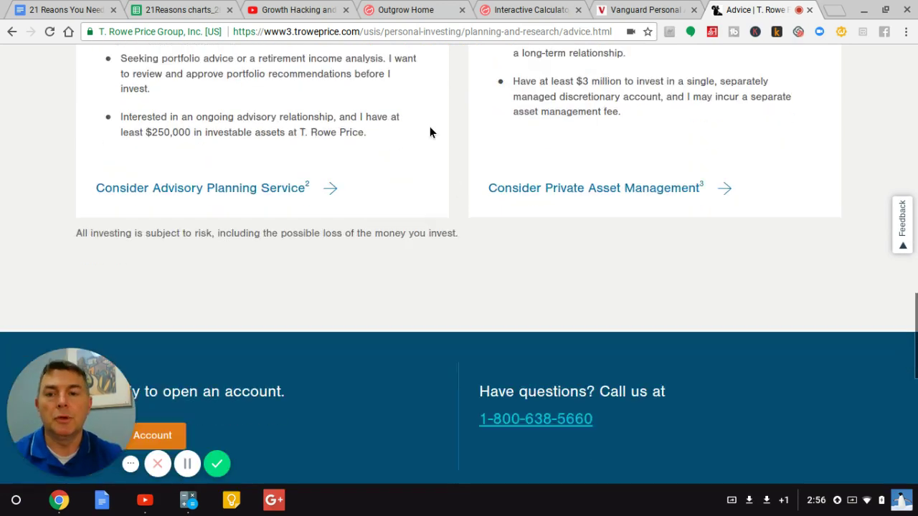
{"action": "scroll", "coordinate": [416, 134], "scroll_direction": "up", "scroll_amount": 1}
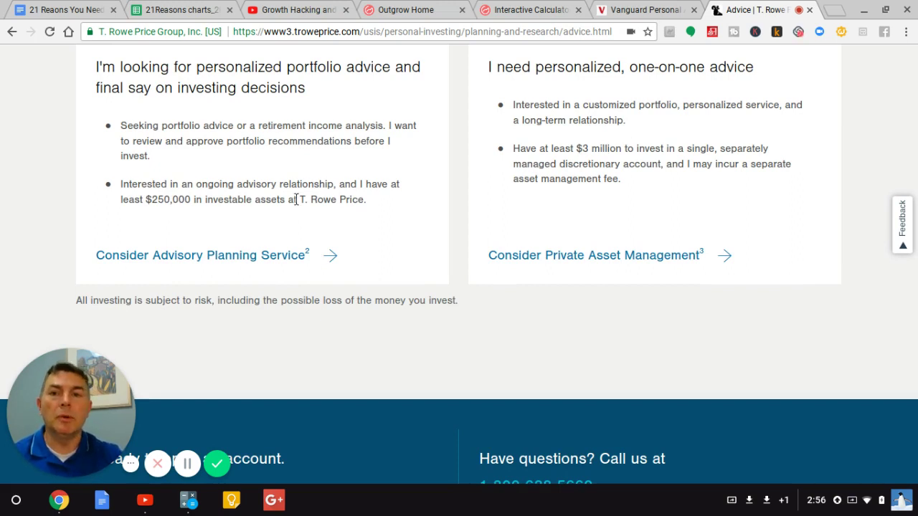
{"action": "scroll", "coordinate": [296, 200], "scroll_direction": "up", "scroll_amount": 1}
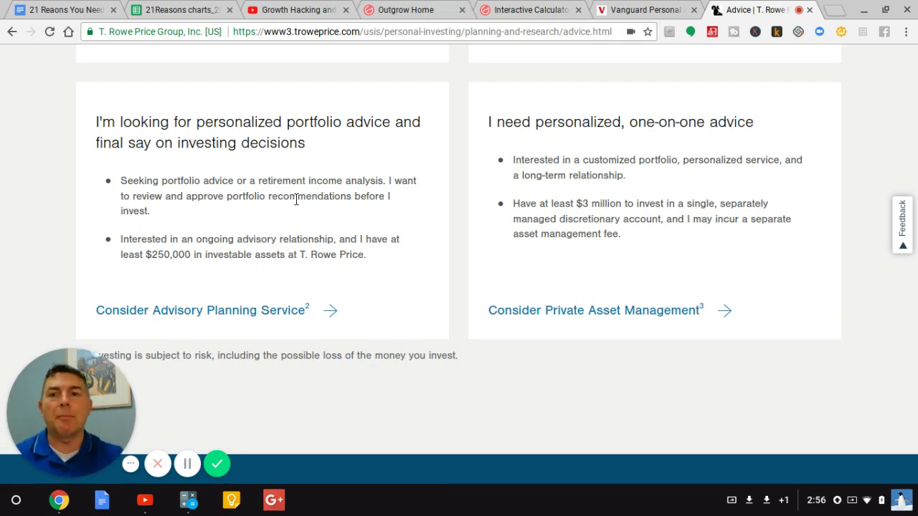
{"action": "scroll", "coordinate": [296, 199], "scroll_direction": "up", "scroll_amount": 1}
{"action": "scroll", "coordinate": [296, 199], "scroll_direction": "up", "scroll_amount": 3}
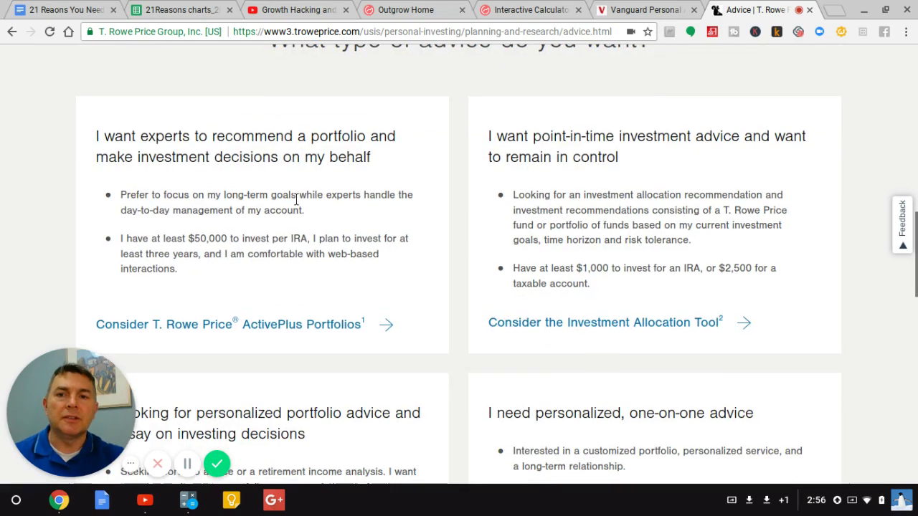
{"action": "scroll", "coordinate": [296, 200], "scroll_direction": "down", "scroll_amount": 1}
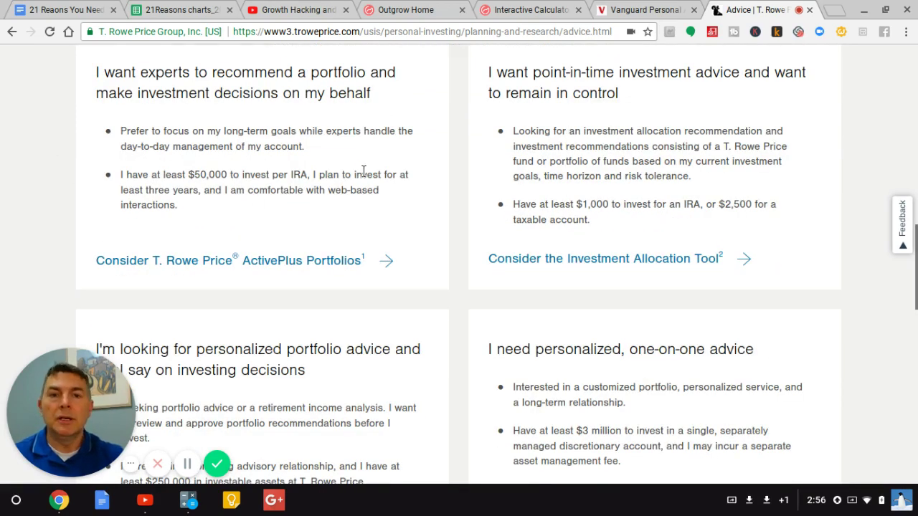
{"action": "scroll", "coordinate": [586, 141], "scroll_direction": "up", "scroll_amount": 1}
{"action": "scroll", "coordinate": [586, 141], "scroll_direction": "up", "scroll_amount": 1}
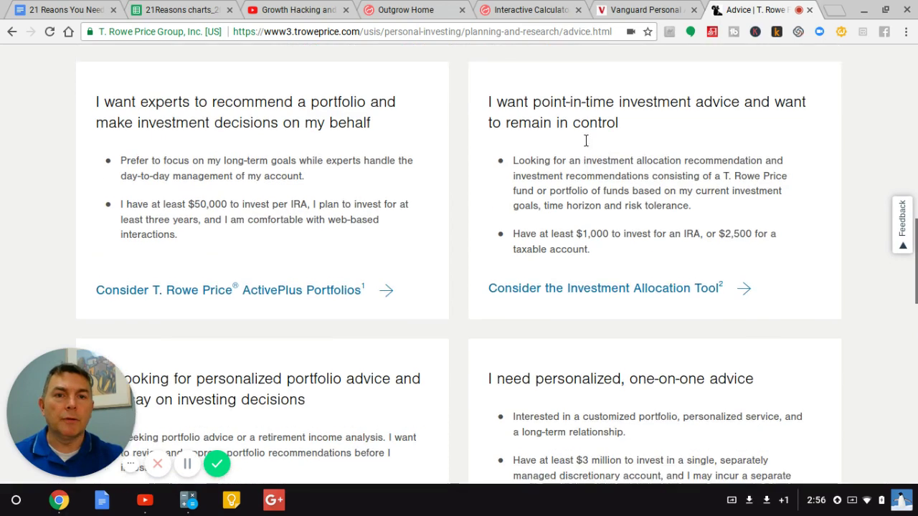
{"action": "scroll", "coordinate": [586, 139], "scroll_direction": "down", "scroll_amount": 1}
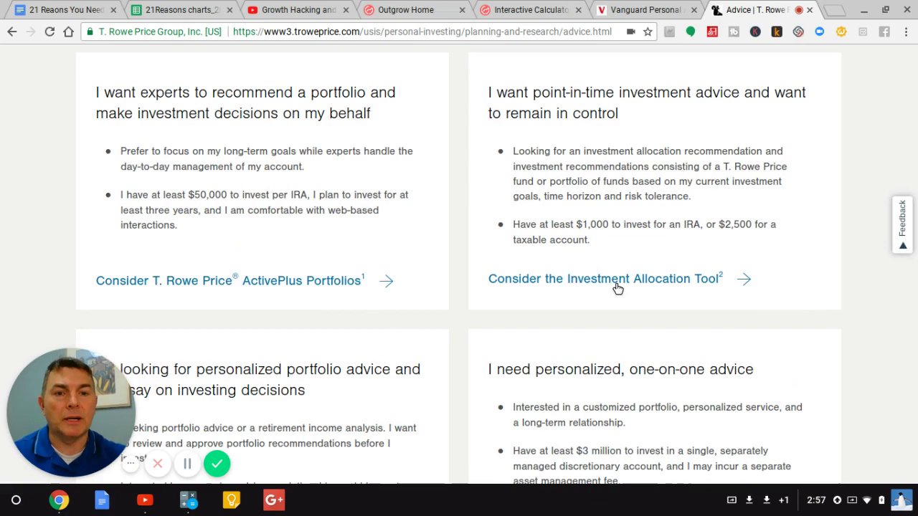
{"action": "scroll", "coordinate": [617, 285], "scroll_direction": "down", "scroll_amount": 4}
{"action": "scroll", "coordinate": [621, 285], "scroll_direction": "down", "scroll_amount": 5}
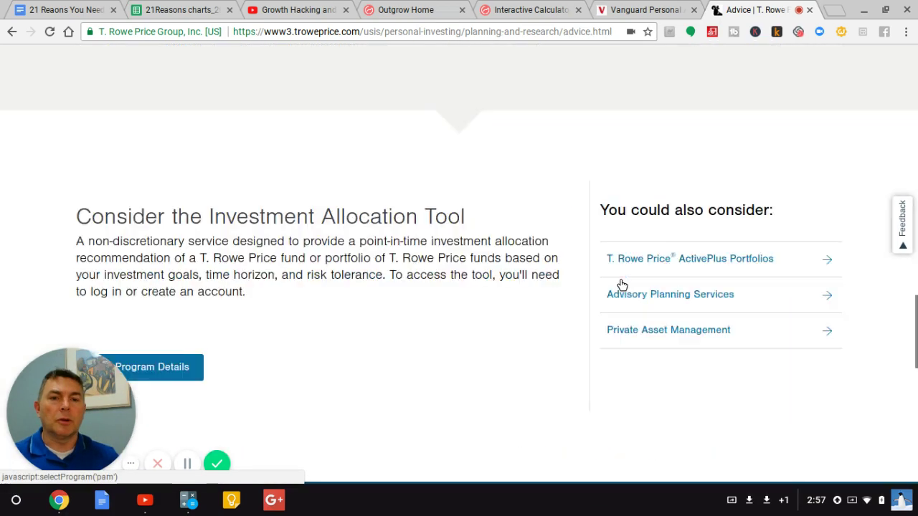
- Open the Investment Allocation Tool program details and read its 'How it works' section
{"action": "left_click", "coordinate": [138, 276]}
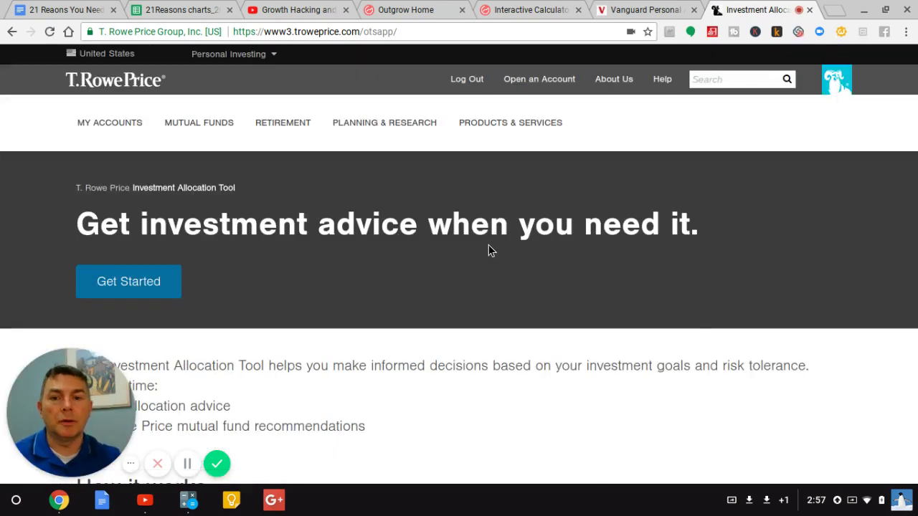
{"action": "scroll", "coordinate": [488, 250], "scroll_direction": "down", "scroll_amount": 3}
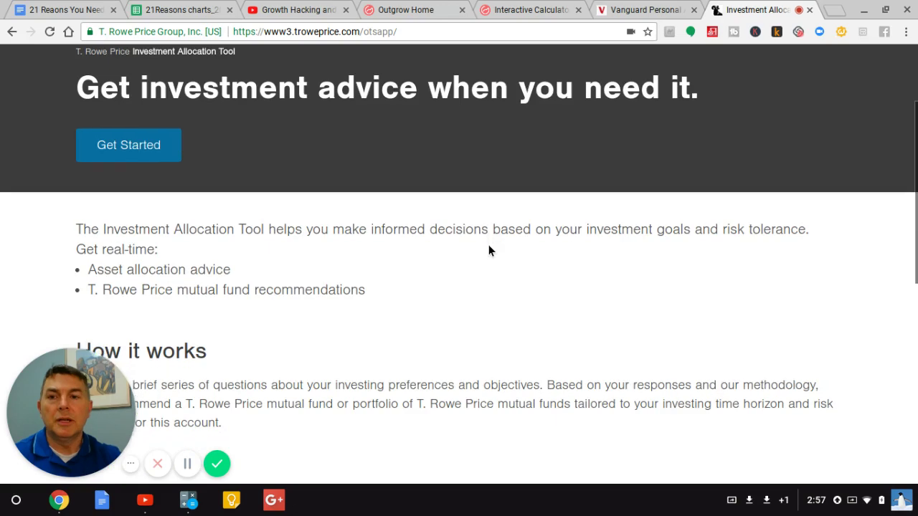
{"action": "scroll", "coordinate": [488, 248], "scroll_direction": "down", "scroll_amount": 4}
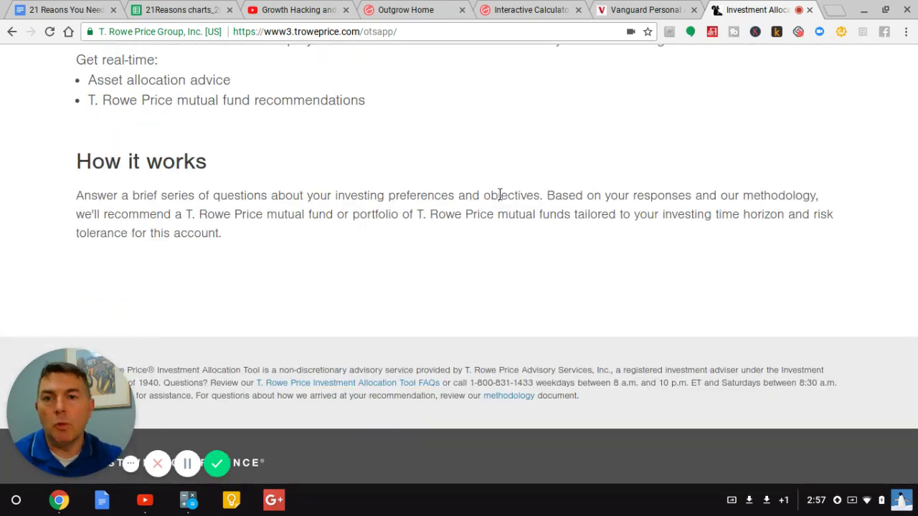
{"action": "scroll", "coordinate": [500, 195], "scroll_direction": "down", "scroll_amount": 1}
{"action": "scroll", "coordinate": [500, 195], "scroll_direction": "up", "scroll_amount": 2}
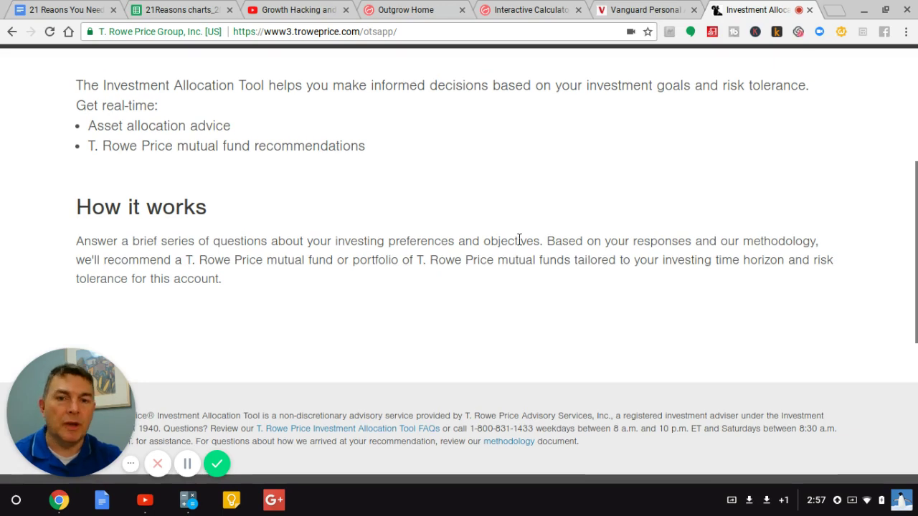
{"action": "scroll", "coordinate": [519, 239], "scroll_direction": "up", "scroll_amount": 1}
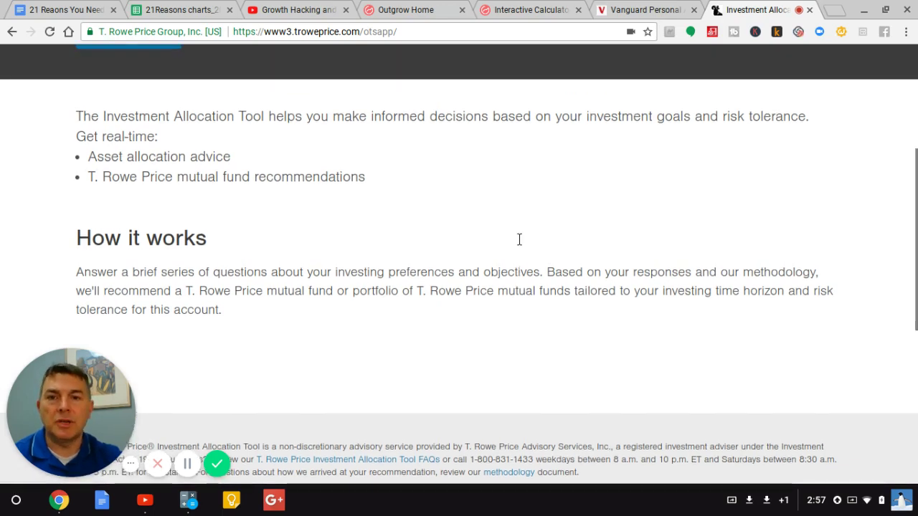
{"action": "scroll", "coordinate": [519, 239], "scroll_direction": "down", "scroll_amount": 1}
{"action": "scroll", "coordinate": [519, 239], "scroll_direction": "down", "scroll_amount": 5}
{"action": "scroll", "coordinate": [519, 239], "scroll_direction": "up", "scroll_amount": 4}
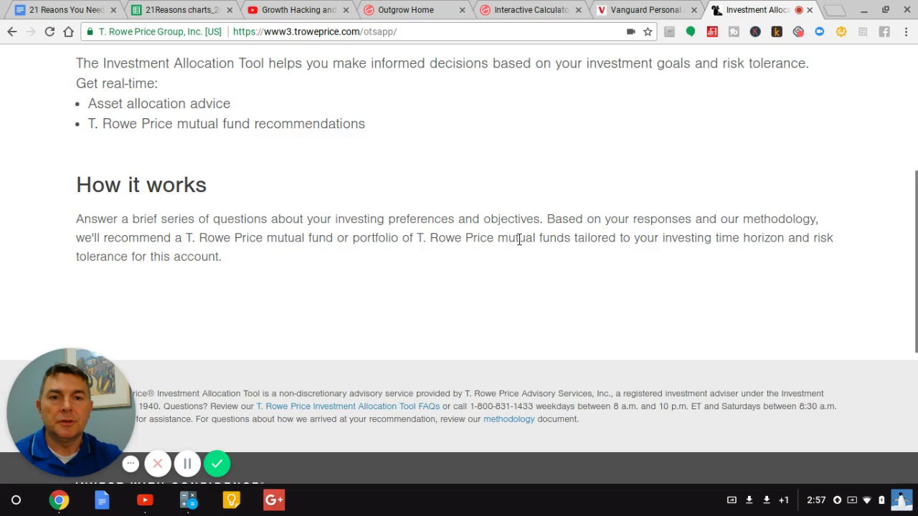
{"action": "scroll", "coordinate": [519, 239], "scroll_direction": "down", "scroll_amount": 1}
{"action": "scroll", "coordinate": [519, 239], "scroll_direction": "up", "scroll_amount": 3}
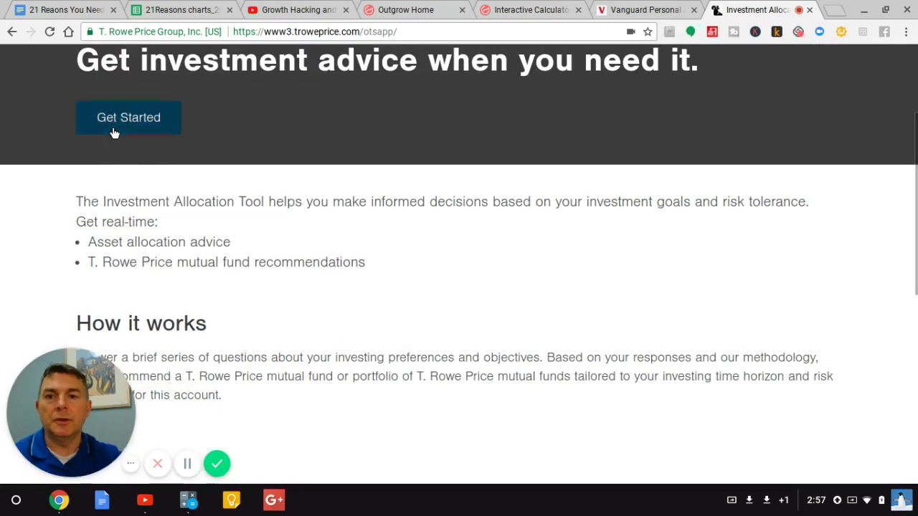
- Start the questionnaire with age 47, a Retirement goal and a $50,000 proposed investment
{"action": "left_click", "coordinate": [115, 129]}
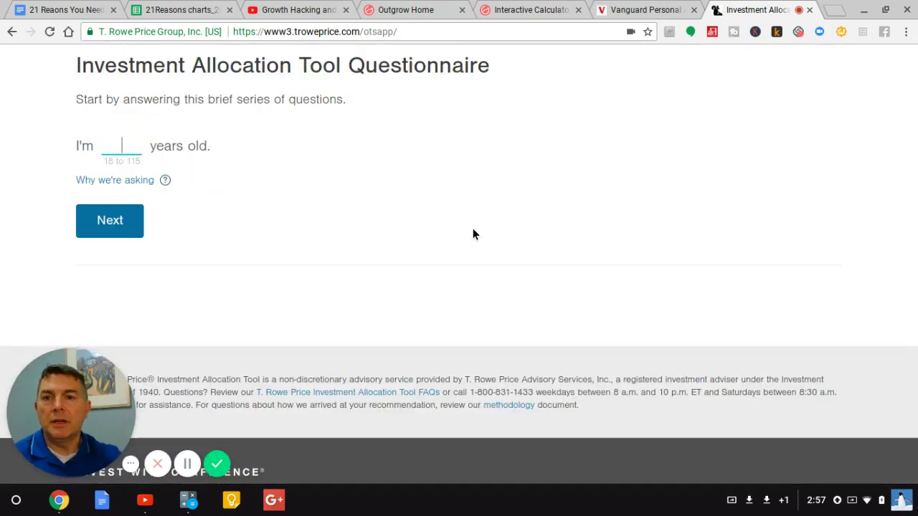
{"action": "type", "text": "47"}
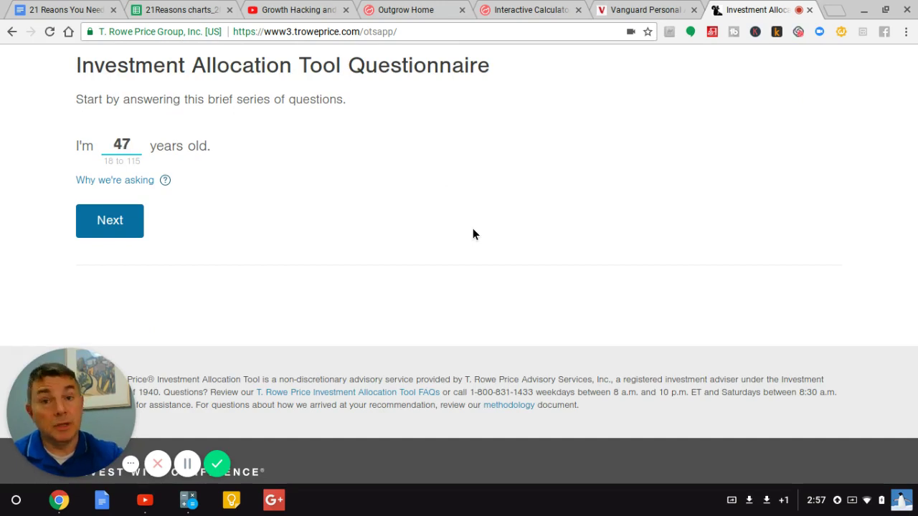
{"action": "left_click", "coordinate": [113, 220]}
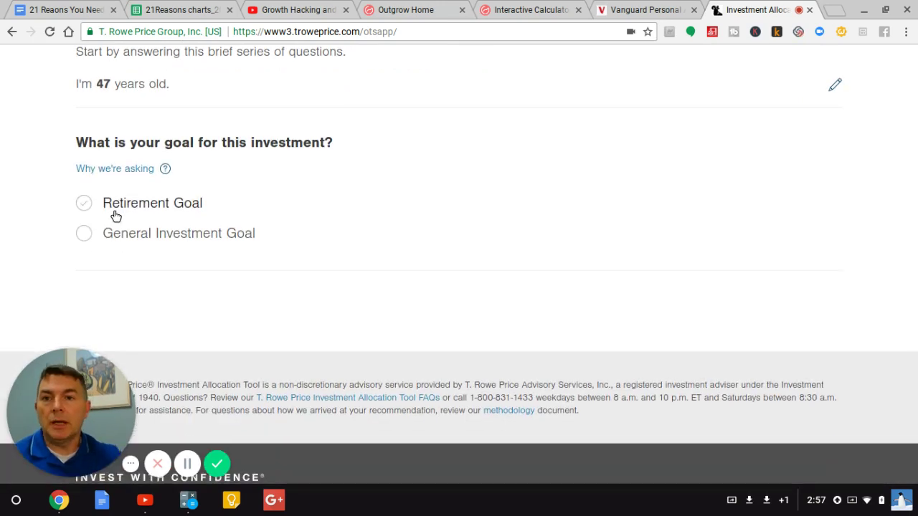
{"action": "left_click", "coordinate": [84, 203]}
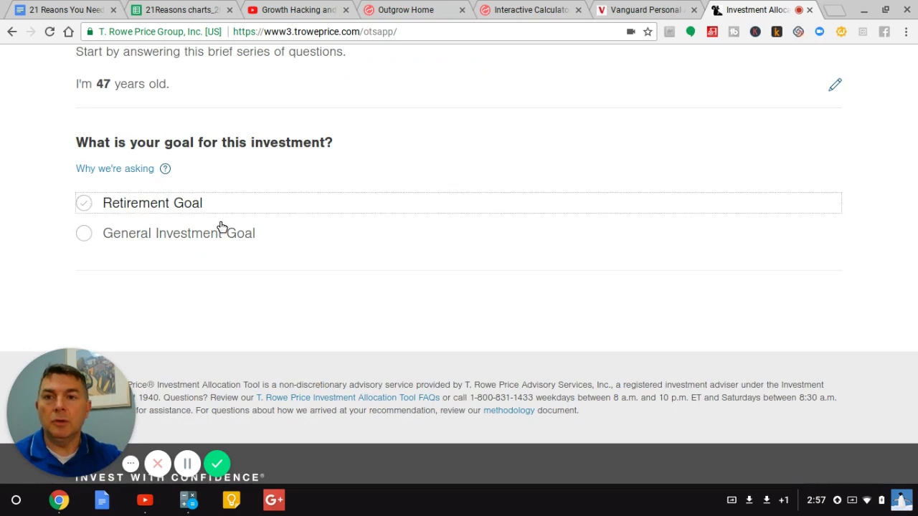
{"action": "type", "text": "5"}
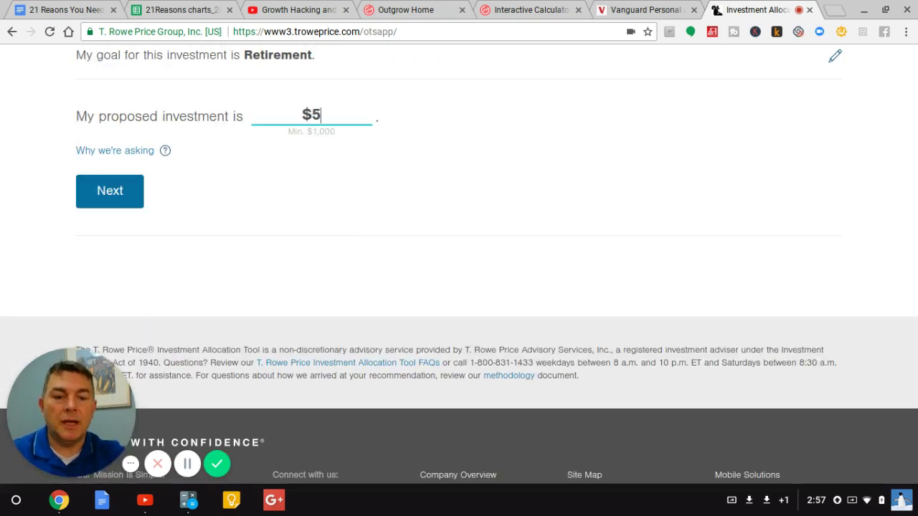
{"action": "type", "text": "0,000"}
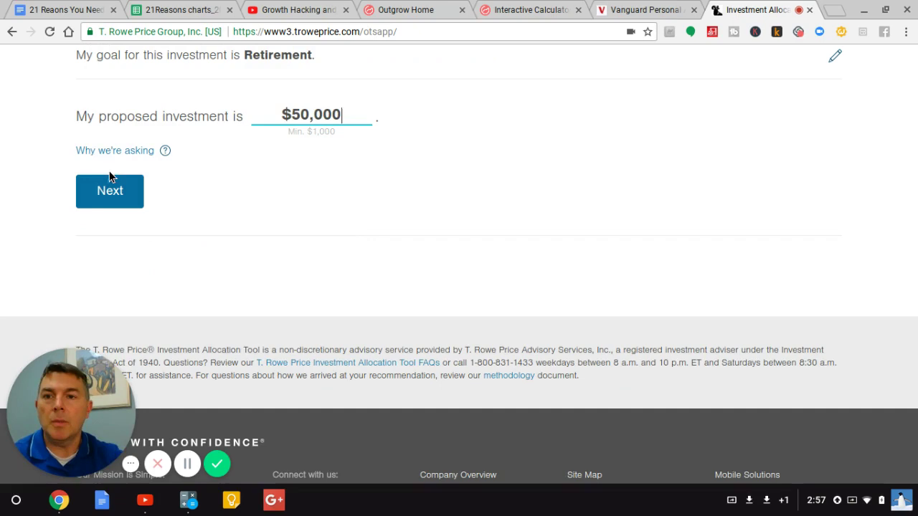
{"action": "left_click", "coordinate": [112, 182]}
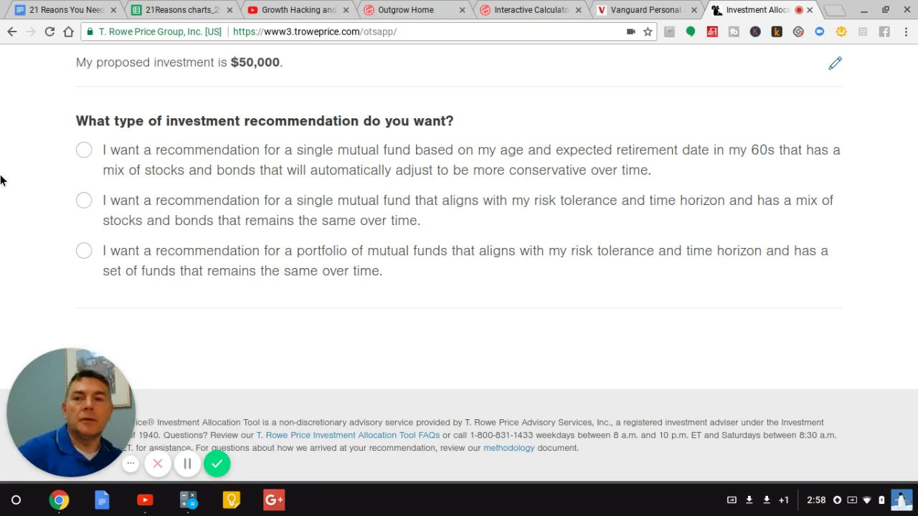
- Request a portfolio of several funds, money needed in 15 years and lasting 30
{"action": "left_click", "coordinate": [84, 252]}
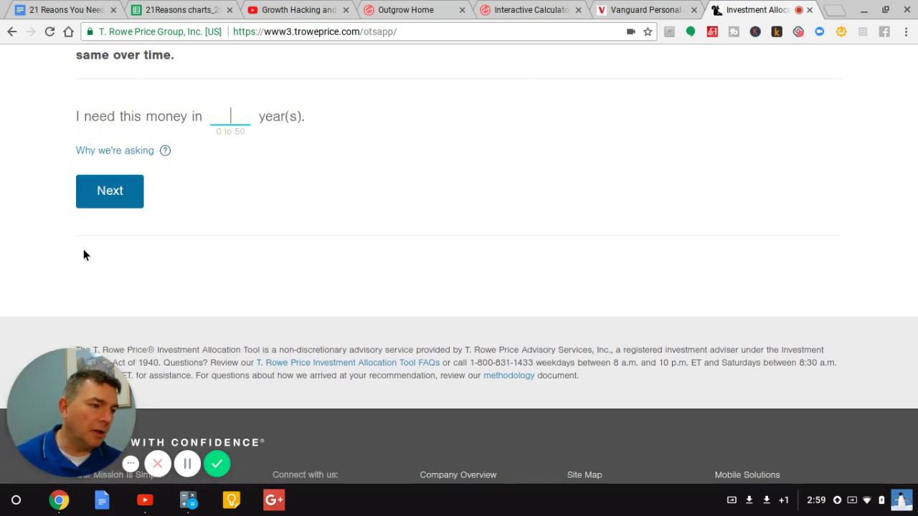
{"action": "type", "text": "15"}
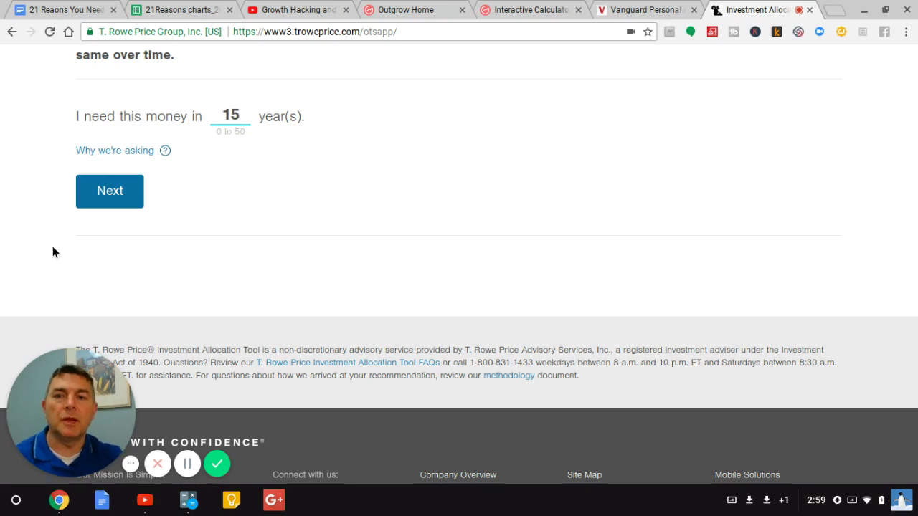
{"action": "left_click", "coordinate": [119, 197]}
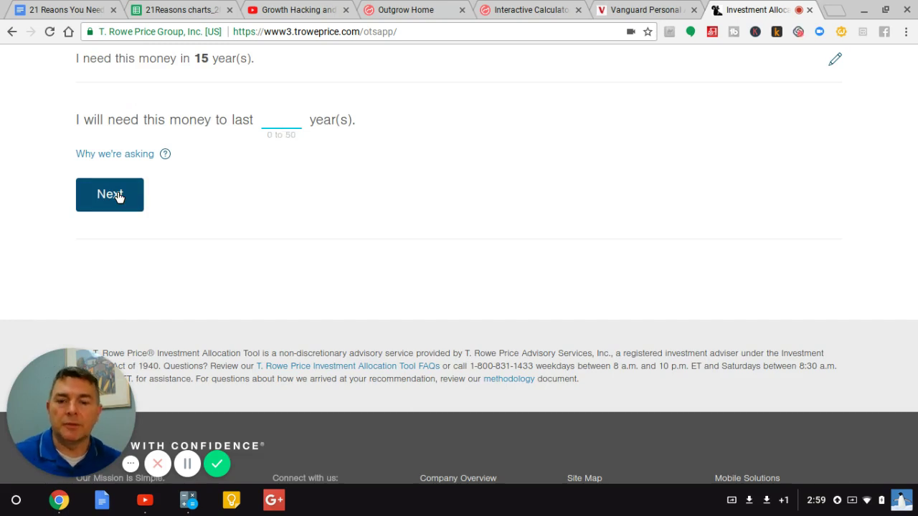
{"action": "type", "text": "30"}
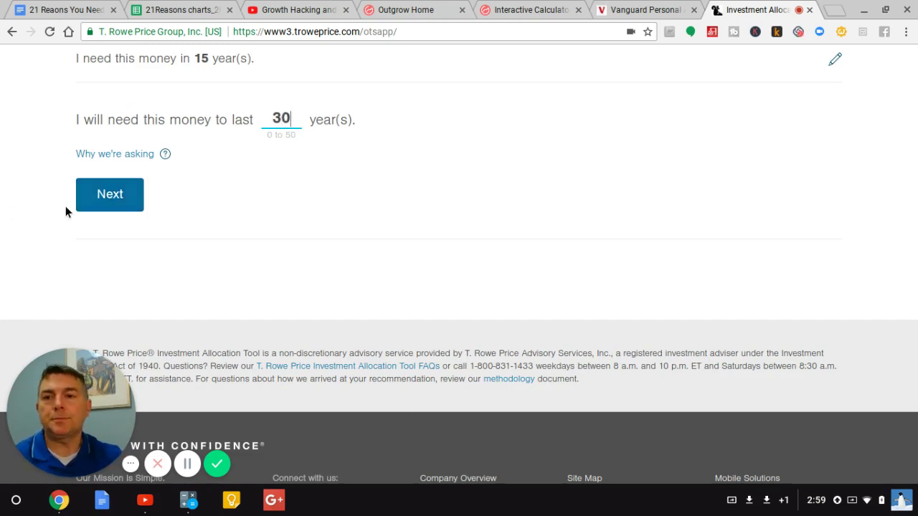
{"action": "left_click", "coordinate": [96, 205]}
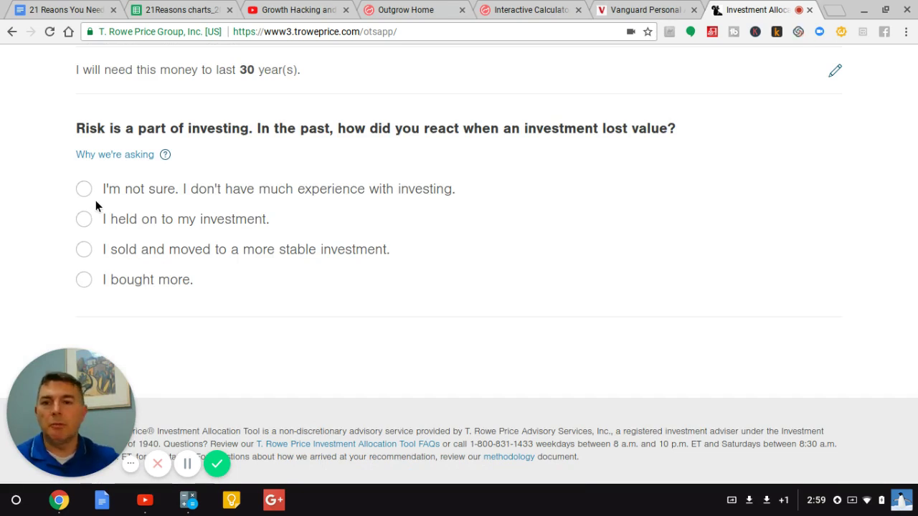
- Answer the risk questions: held on after a loss and would make no changes
{"action": "left_click", "coordinate": [84, 222]}
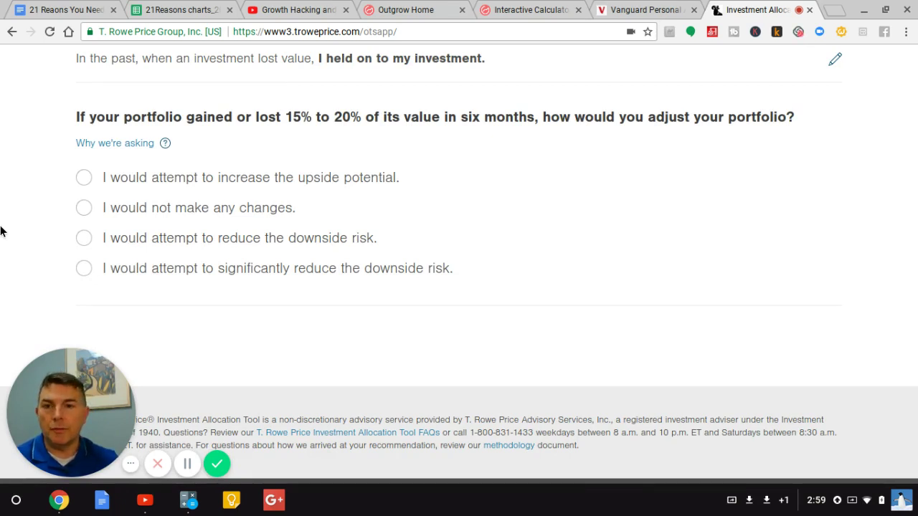
{"action": "left_click", "coordinate": [94, 207]}
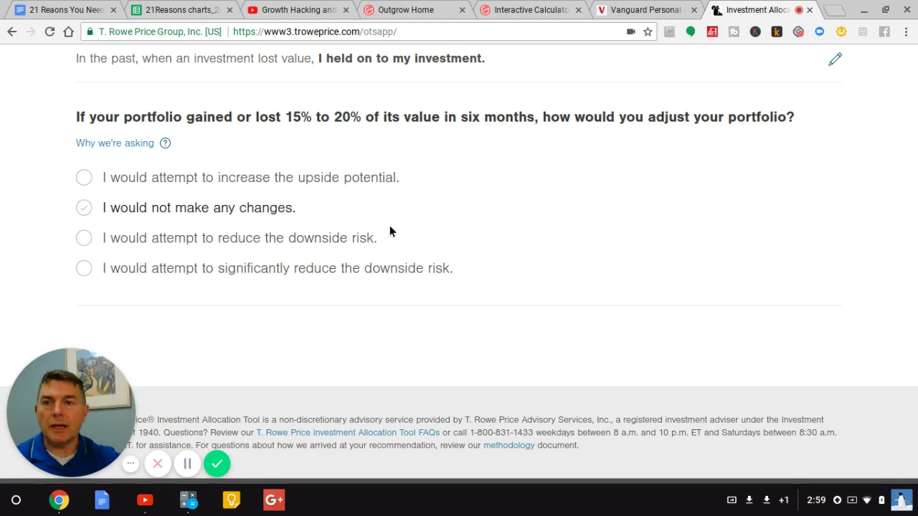
{"action": "scroll", "coordinate": [387, 248], "scroll_direction": "down", "scroll_amount": 1}
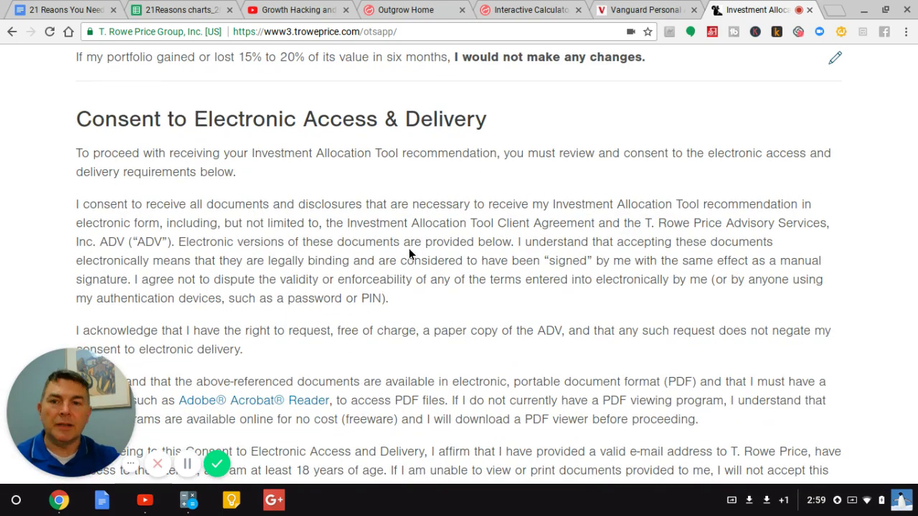
- Agree to the electronic access and delivery consent and continue
{"action": "scroll", "coordinate": [409, 250], "scroll_direction": "down", "scroll_amount": 2}
{"action": "scroll", "coordinate": [409, 251], "scroll_direction": "down", "scroll_amount": 3}
{"action": "left_click", "coordinate": [120, 177]}
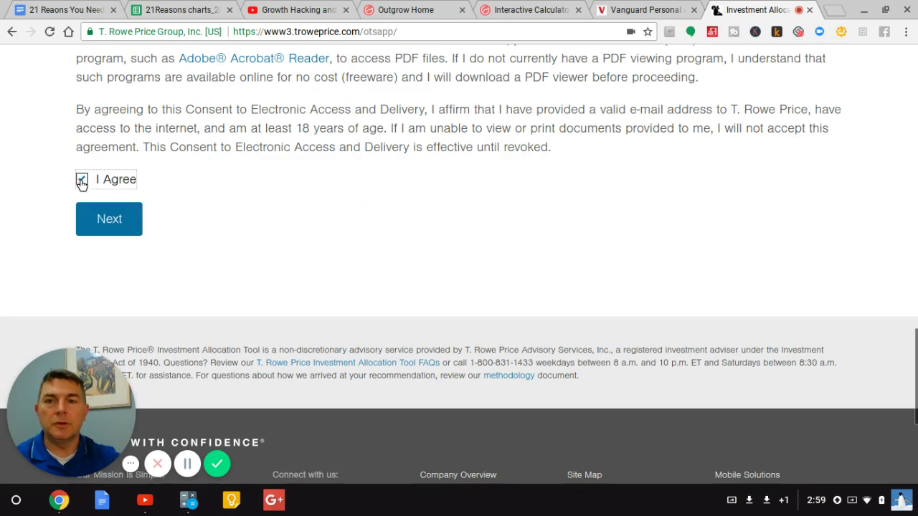
{"action": "left_click", "coordinate": [115, 226]}
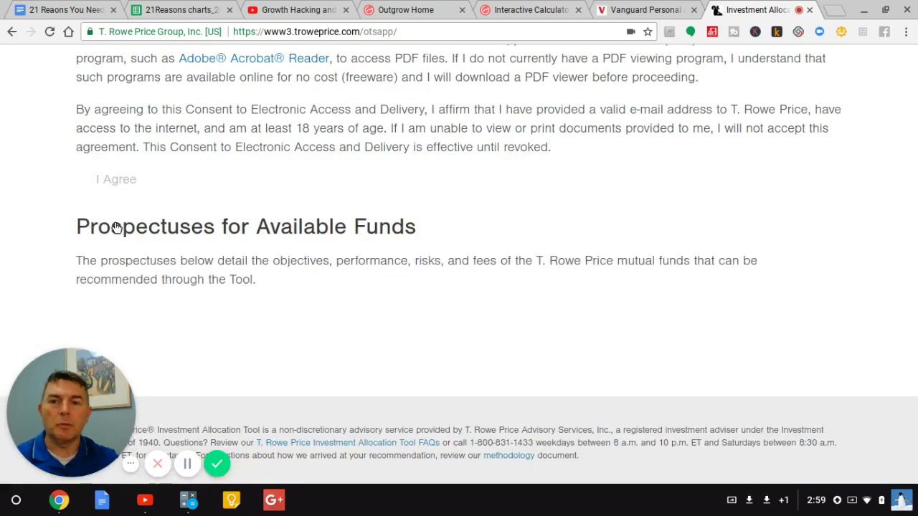
- Read through the Client Agreement Key Points and tick I Agree to accept it
{"action": "scroll", "coordinate": [116, 227], "scroll_direction": "down", "scroll_amount": 2}
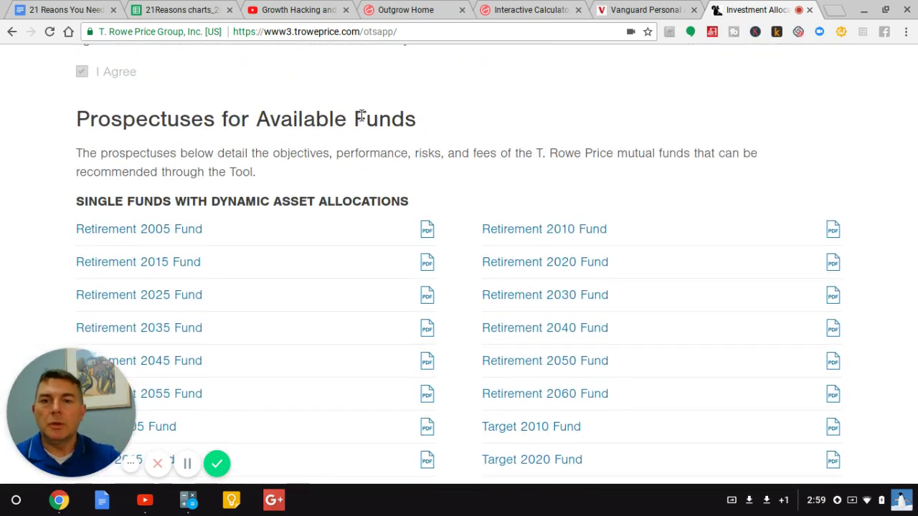
{"action": "scroll", "coordinate": [334, 144], "scroll_direction": "down", "scroll_amount": 5}
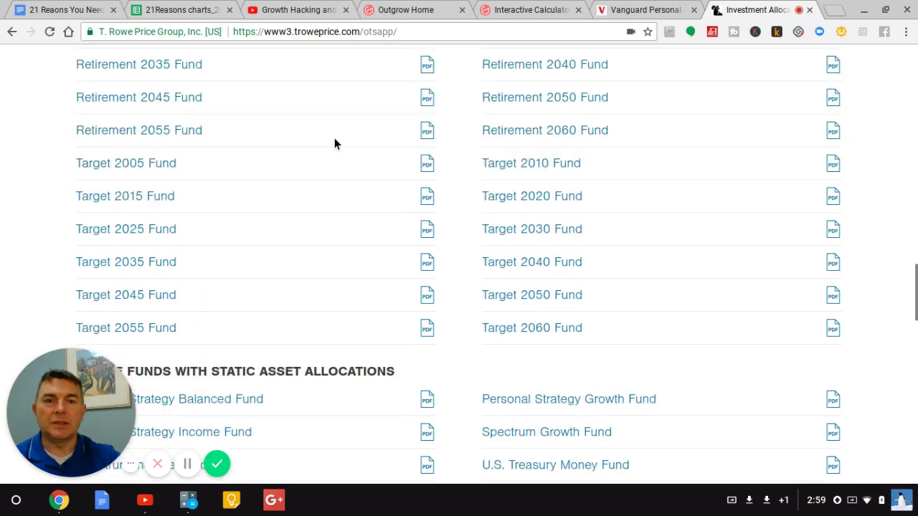
{"action": "scroll", "coordinate": [334, 143], "scroll_direction": "down", "scroll_amount": 4}
{"action": "scroll", "coordinate": [334, 143], "scroll_direction": "down", "scroll_amount": 3}
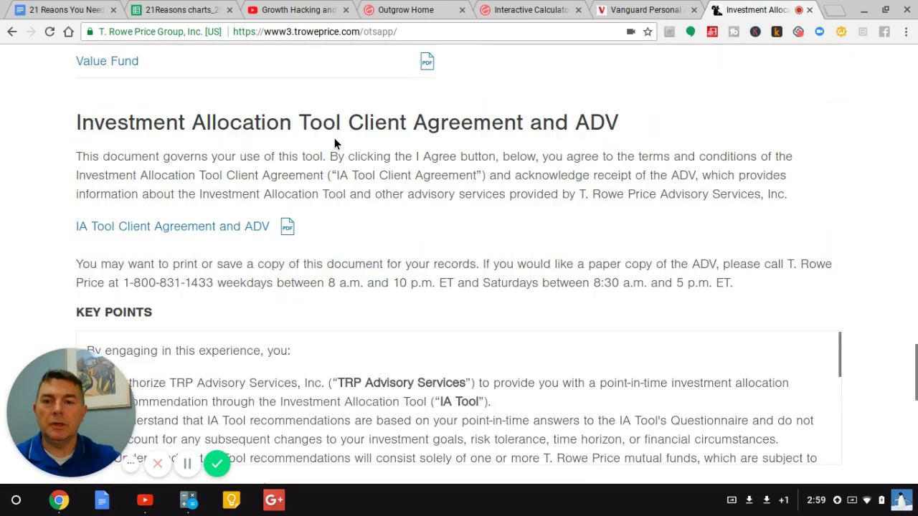
{"action": "scroll", "coordinate": [334, 143], "scroll_direction": "up", "scroll_amount": 15}
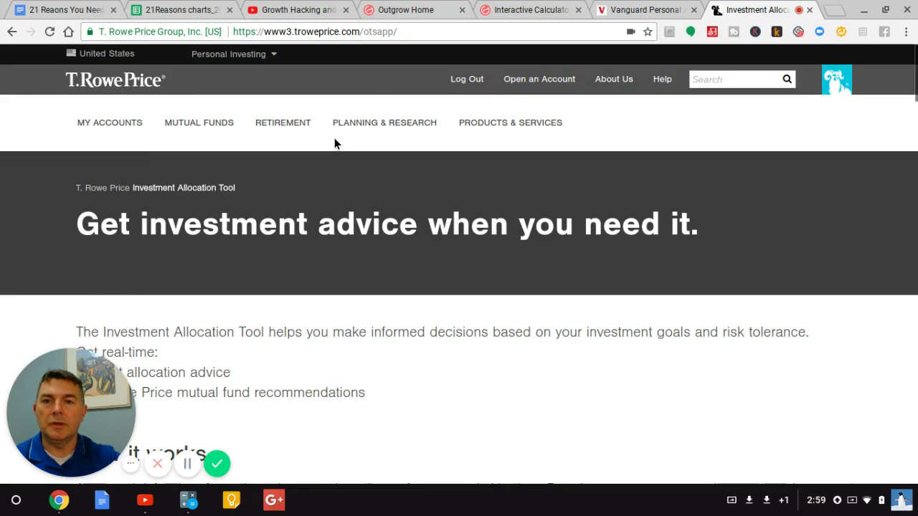
{"action": "scroll", "coordinate": [334, 143], "scroll_direction": "down", "scroll_amount": 10}
{"action": "scroll", "coordinate": [487, 193], "scroll_direction": "down", "scroll_amount": 3}
{"action": "scroll", "coordinate": [491, 192], "scroll_direction": "down", "scroll_amount": 8}
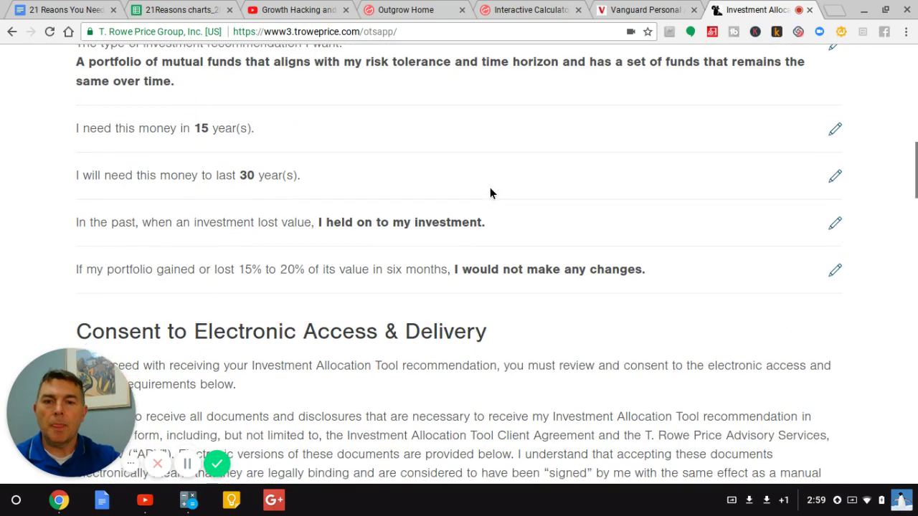
{"action": "scroll", "coordinate": [490, 188], "scroll_direction": "down", "scroll_amount": 12}
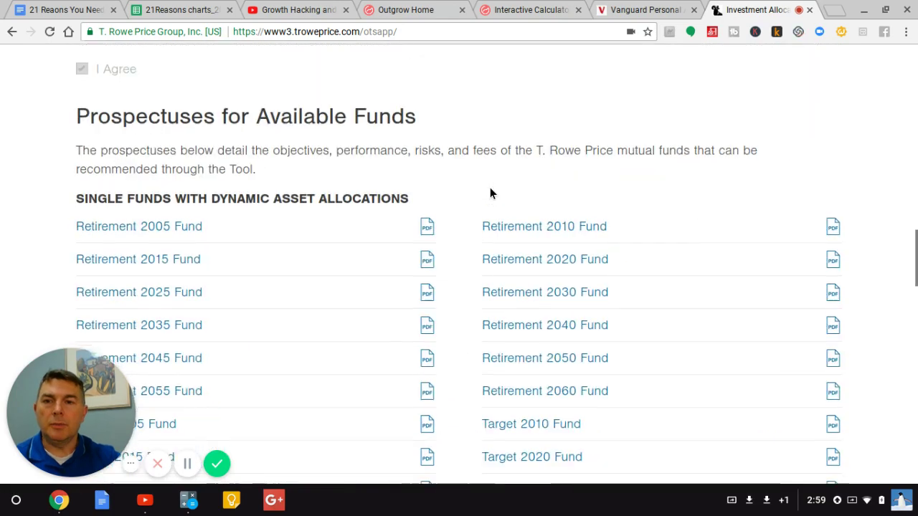
{"action": "scroll", "coordinate": [490, 188], "scroll_direction": "down", "scroll_amount": 5}
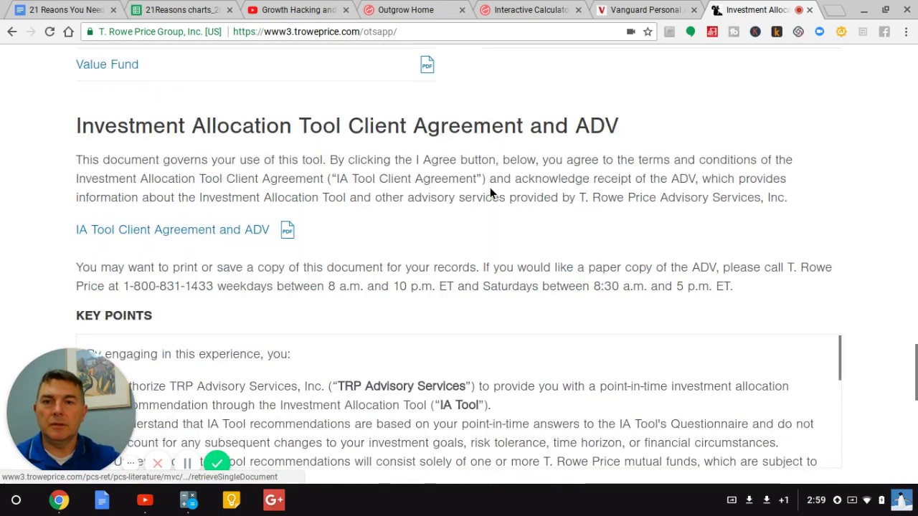
{"action": "scroll", "coordinate": [490, 188], "scroll_direction": "up", "scroll_amount": 1}
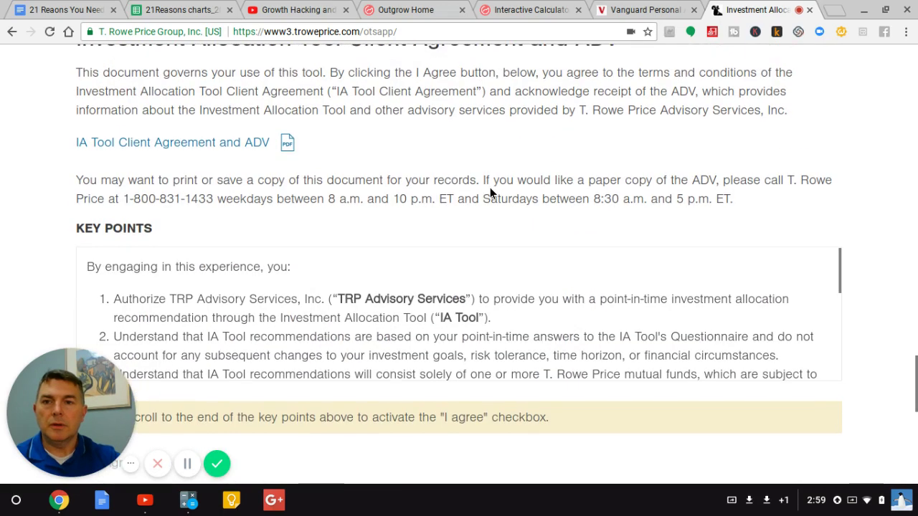
{"action": "scroll", "coordinate": [489, 188], "scroll_direction": "down", "scroll_amount": 4}
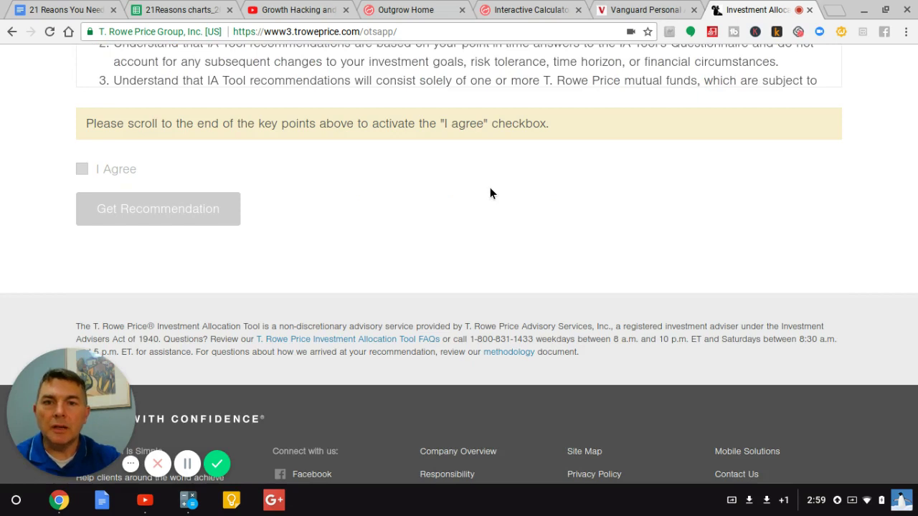
{"action": "scroll", "coordinate": [490, 193], "scroll_direction": "up", "scroll_amount": 1}
{"action": "left_click", "coordinate": [79, 189]}
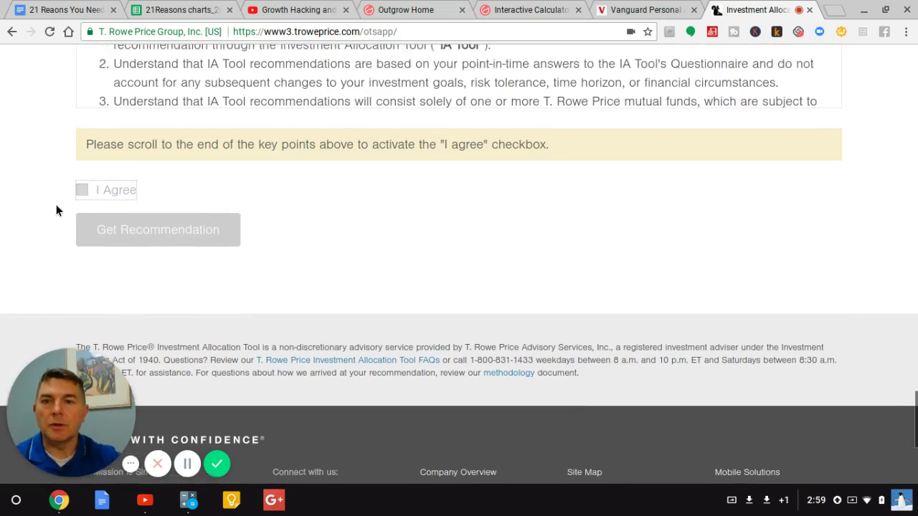
{"action": "scroll", "coordinate": [364, 252], "scroll_direction": "up", "scroll_amount": 5}
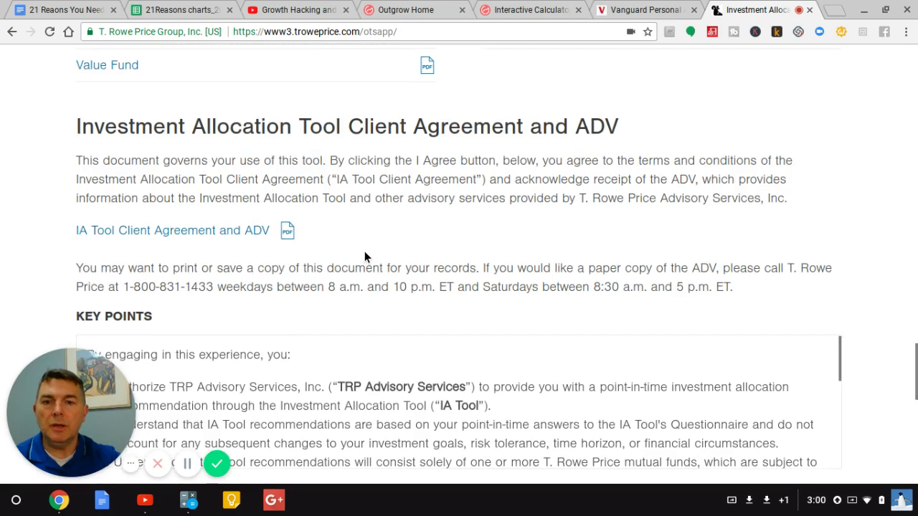
{"action": "scroll", "coordinate": [364, 256], "scroll_direction": "down", "scroll_amount": 5}
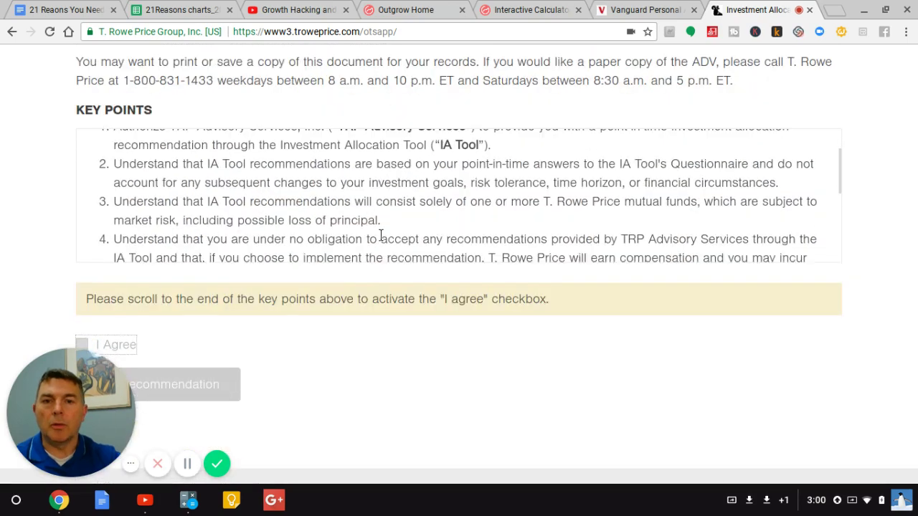
{"action": "scroll", "coordinate": [380, 236], "scroll_direction": "down", "scroll_amount": 5}
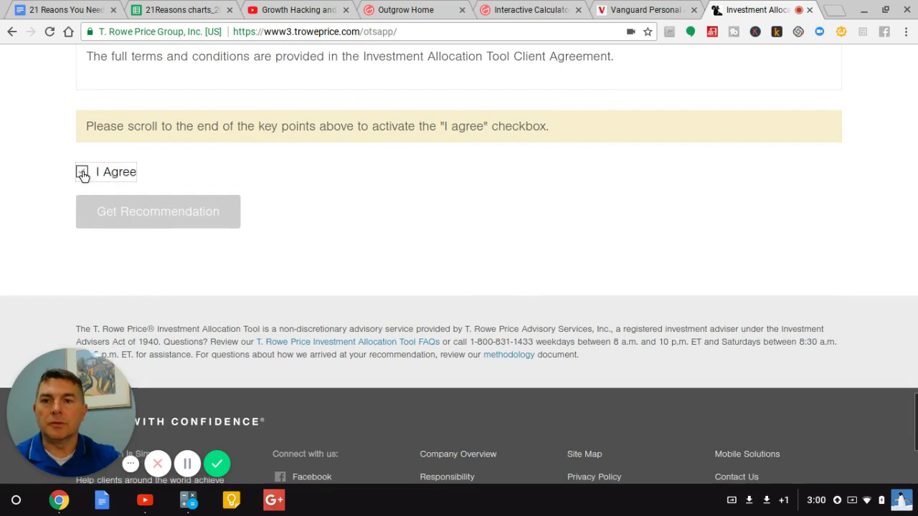
{"action": "left_click", "coordinate": [81, 173]}
{"action": "scroll", "coordinate": [392, 229], "scroll_direction": "up", "scroll_amount": 3}
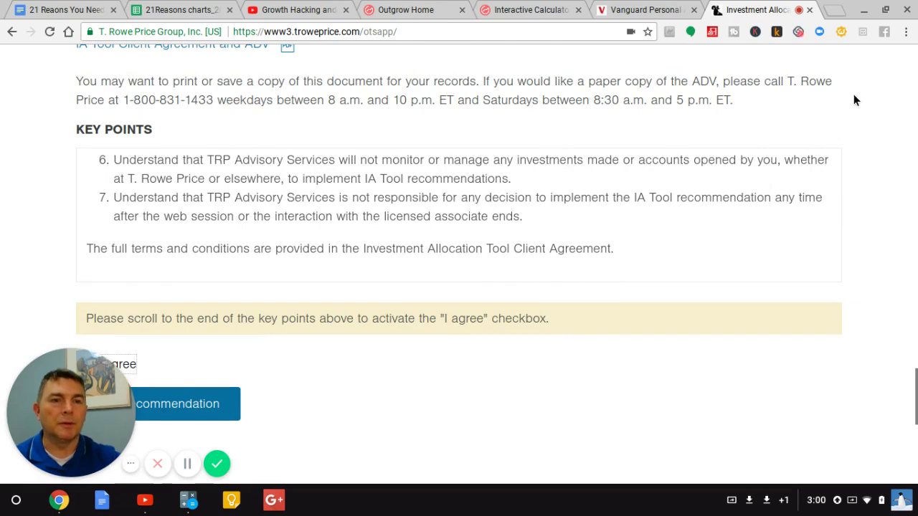
{"action": "scroll", "coordinate": [40, 232], "scroll_direction": "down", "scroll_amount": 3}
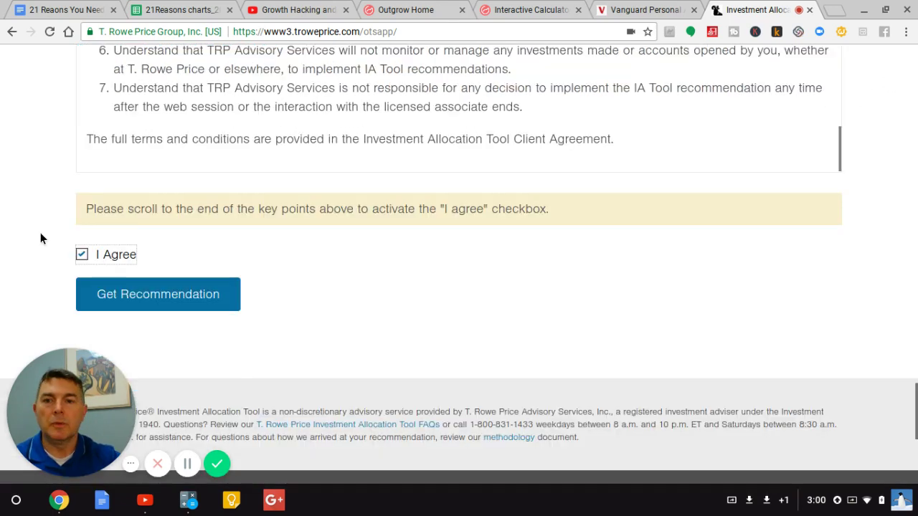
{"action": "left_click", "coordinate": [127, 292]}
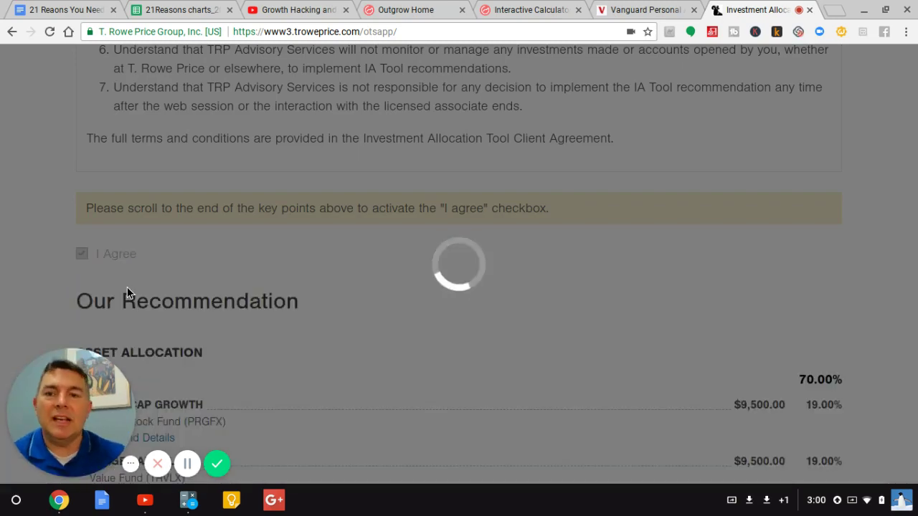
{"action": "scroll", "coordinate": [386, 195], "scroll_direction": "down", "scroll_amount": 4}
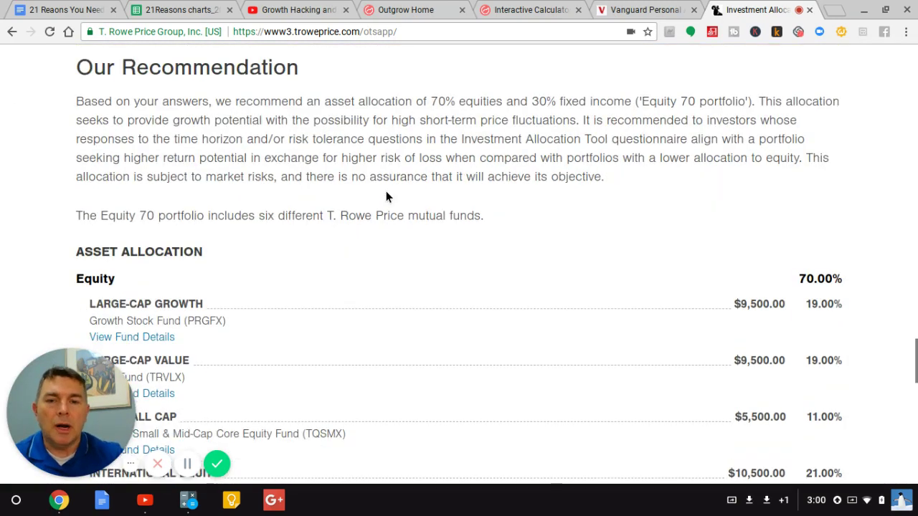
{"action": "scroll", "coordinate": [385, 194], "scroll_direction": "down", "scroll_amount": 1}
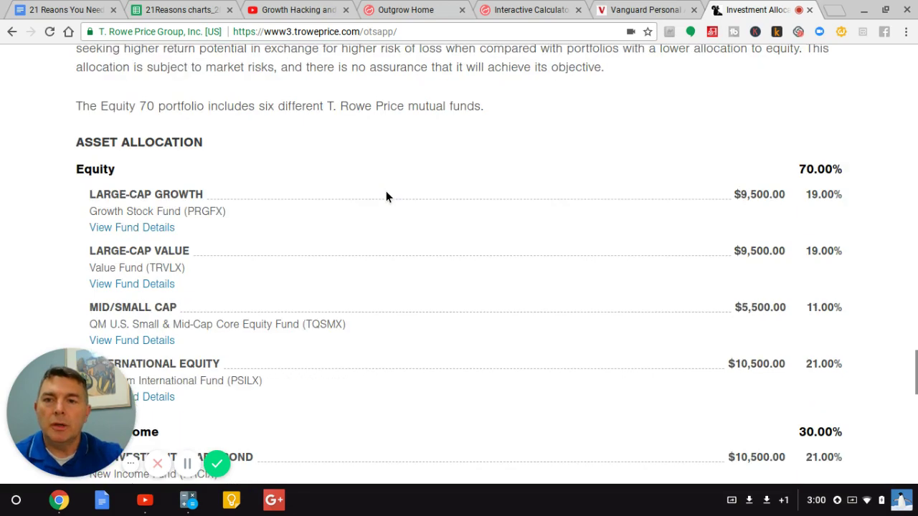
{"action": "scroll", "coordinate": [386, 194], "scroll_direction": "up", "scroll_amount": 4}
{"action": "scroll", "coordinate": [385, 195], "scroll_direction": "down", "scroll_amount": 1}
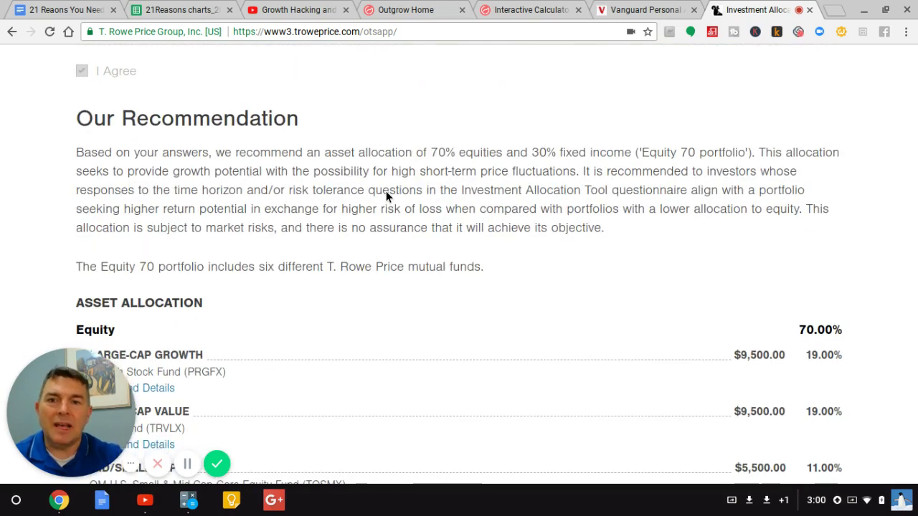
{"action": "scroll", "coordinate": [386, 195], "scroll_direction": "down", "scroll_amount": 1}
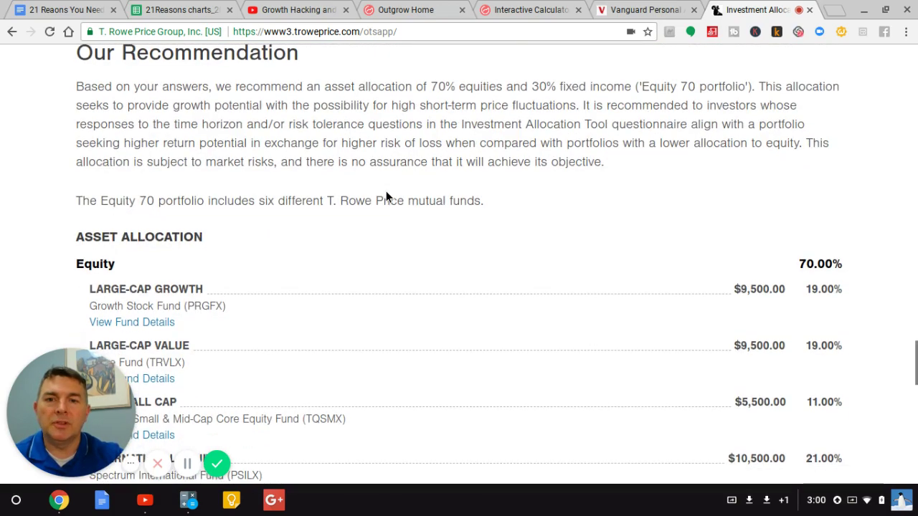
{"action": "scroll", "coordinate": [544, 185], "scroll_direction": "down", "scroll_amount": 1}
{"action": "scroll", "coordinate": [544, 180], "scroll_direction": "down", "scroll_amount": 5}
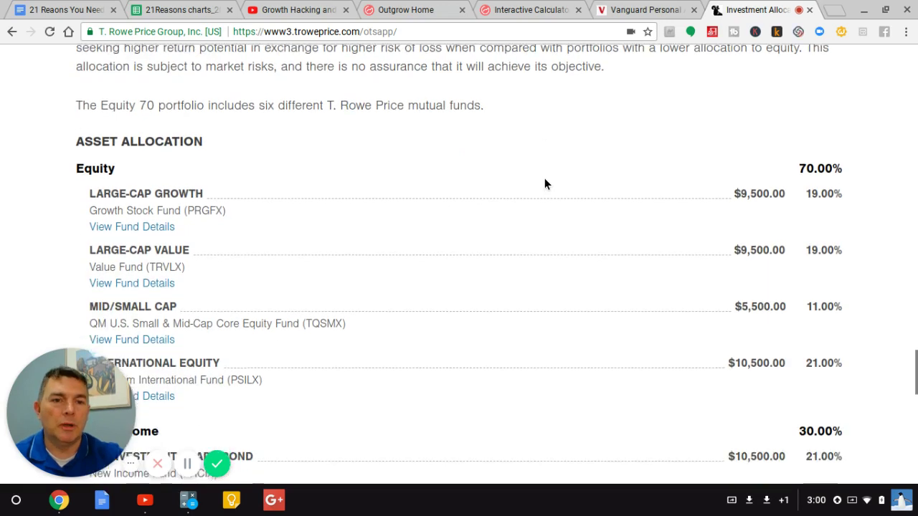
{"action": "scroll", "coordinate": [545, 184], "scroll_direction": "down", "scroll_amount": 5}
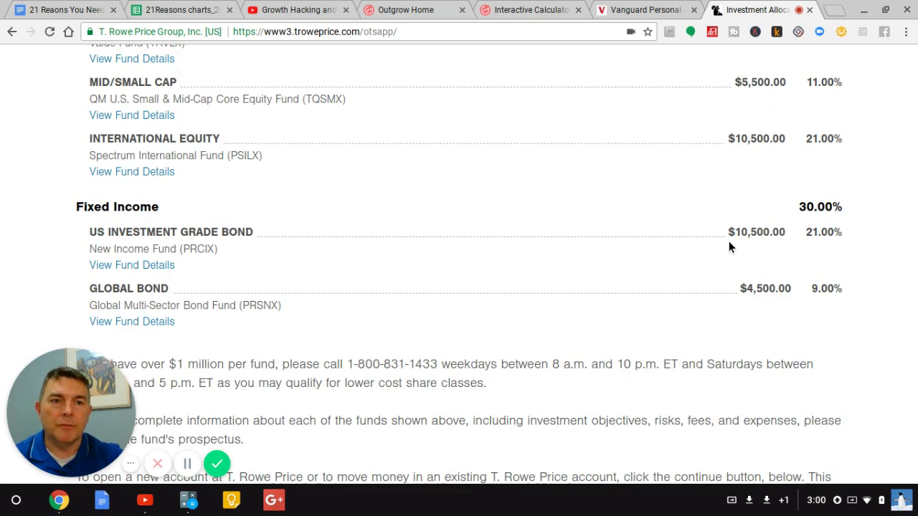
{"action": "scroll", "coordinate": [729, 242], "scroll_direction": "up", "scroll_amount": 1}
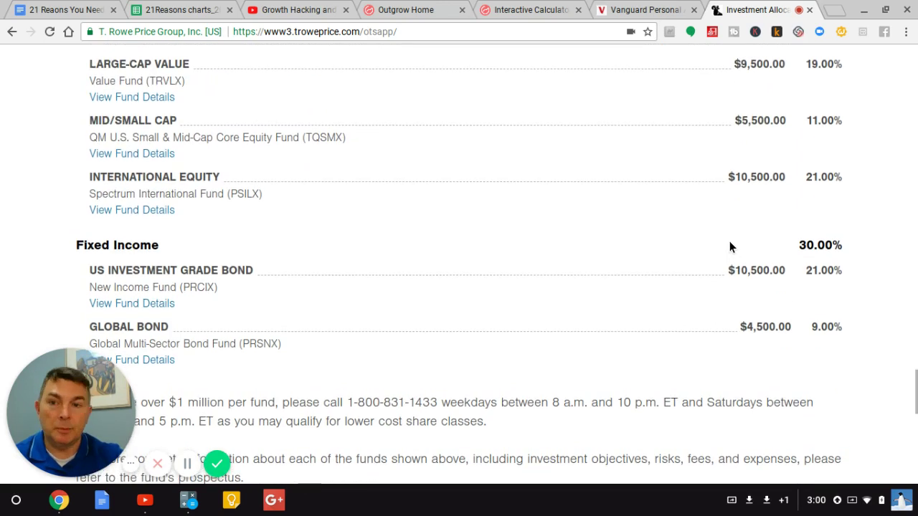
{"action": "scroll", "coordinate": [695, 265], "scroll_direction": "up", "scroll_amount": 1}
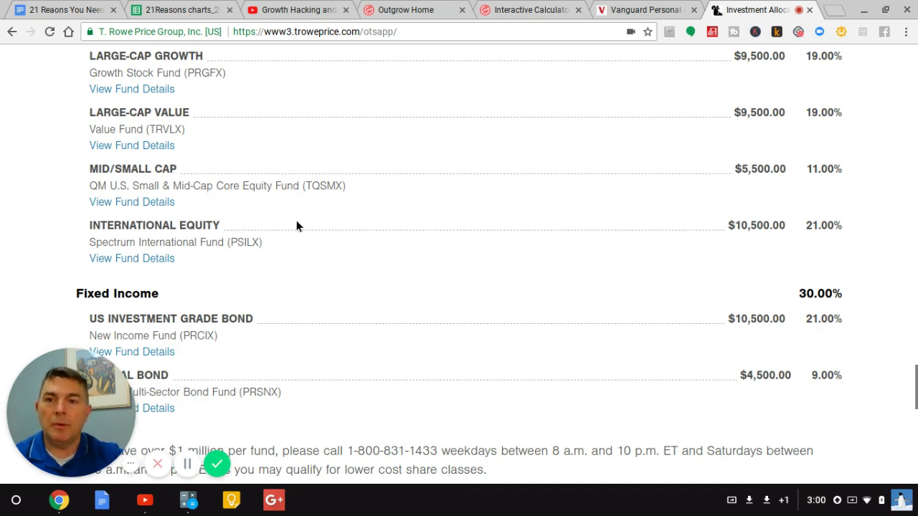
{"action": "scroll", "coordinate": [800, 206], "scroll_direction": "up", "scroll_amount": 2}
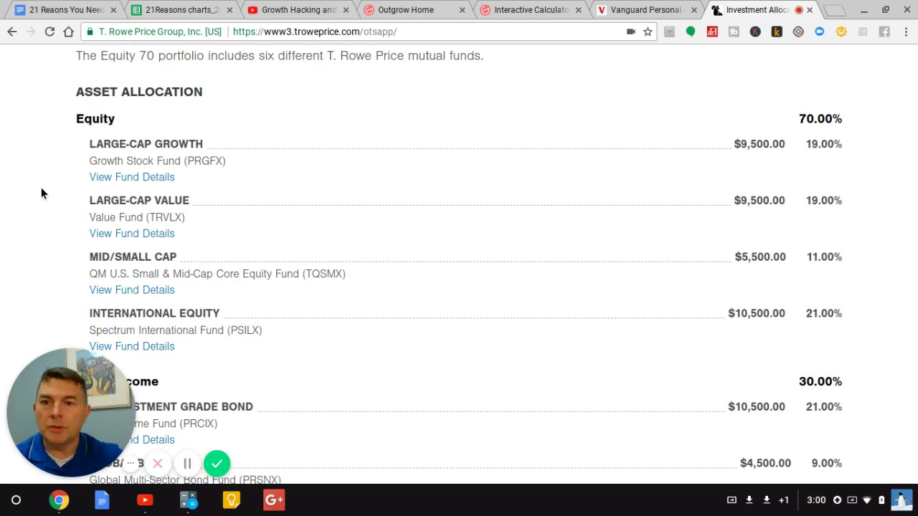
{"action": "scroll", "coordinate": [41, 188], "scroll_direction": "down", "scroll_amount": 1}
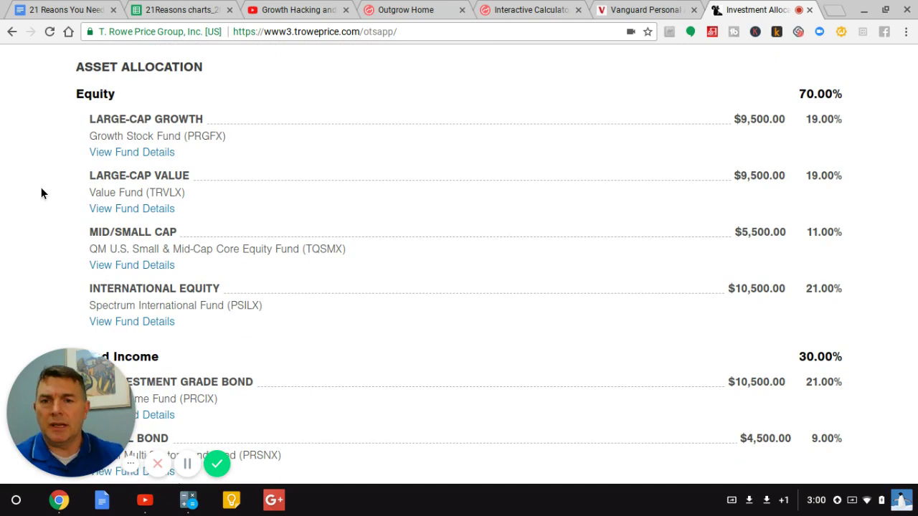
{"action": "scroll", "coordinate": [502, 214], "scroll_direction": "down", "scroll_amount": 1}
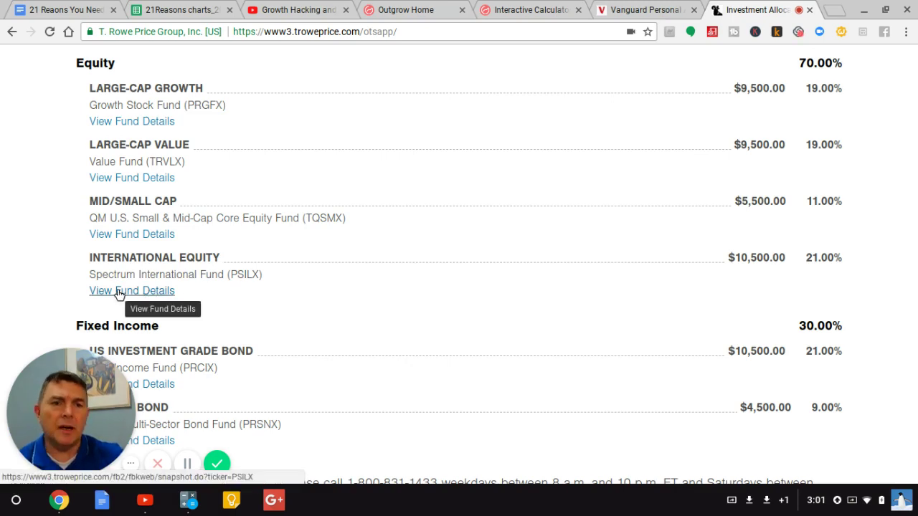
{"action": "scroll", "coordinate": [328, 239], "scroll_direction": "down", "scroll_amount": 5}
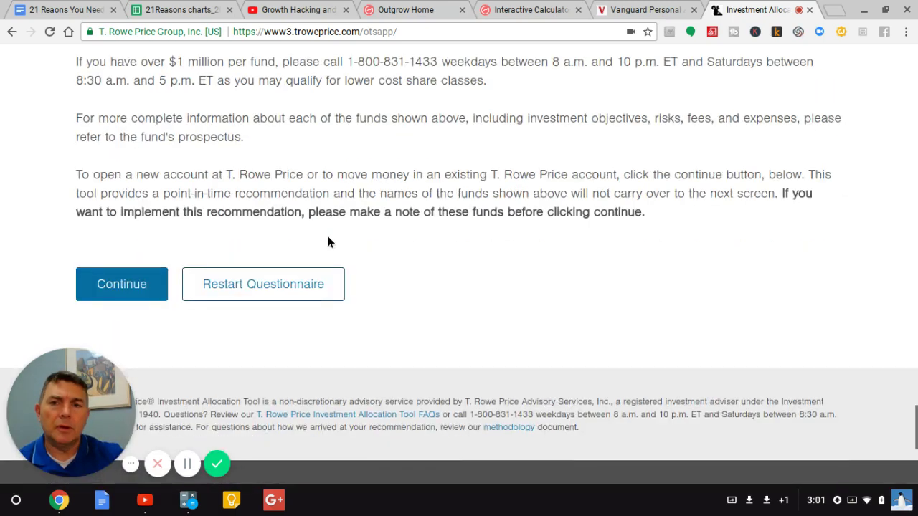
{"action": "scroll", "coordinate": [327, 242], "scroll_direction": "up", "scroll_amount": 5}
- Open the Spectrum International Fund (PSILX) details, review its composition, then return to the Snapshot
{"action": "left_click", "coordinate": [119, 209]}
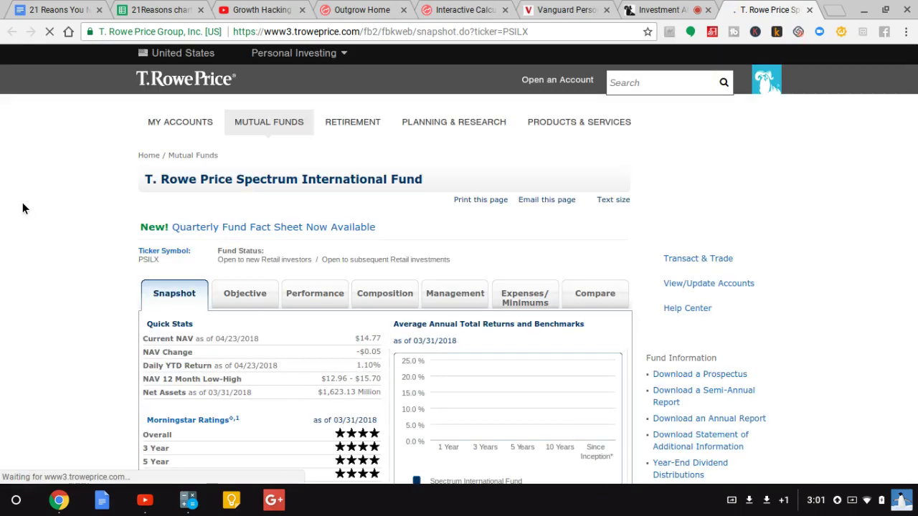
{"action": "scroll", "coordinate": [23, 208], "scroll_direction": "down", "scroll_amount": 3}
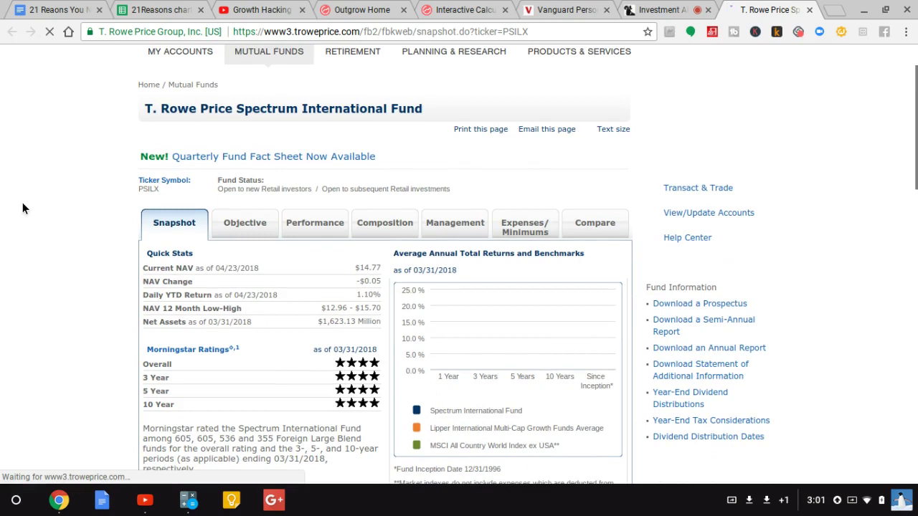
{"action": "scroll", "coordinate": [22, 208], "scroll_direction": "down", "scroll_amount": 1}
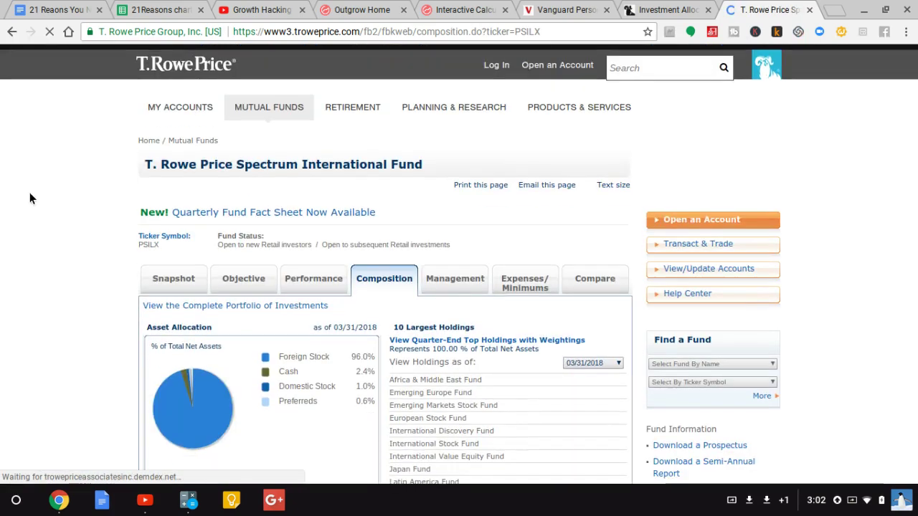
{"action": "scroll", "coordinate": [30, 192], "scroll_direction": "down", "scroll_amount": 2}
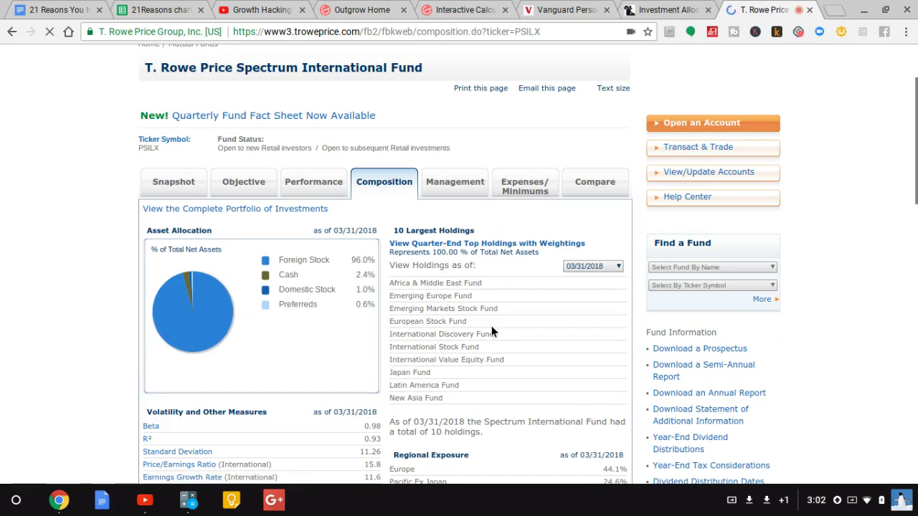
{"action": "scroll", "coordinate": [491, 326], "scroll_direction": "down", "scroll_amount": 3}
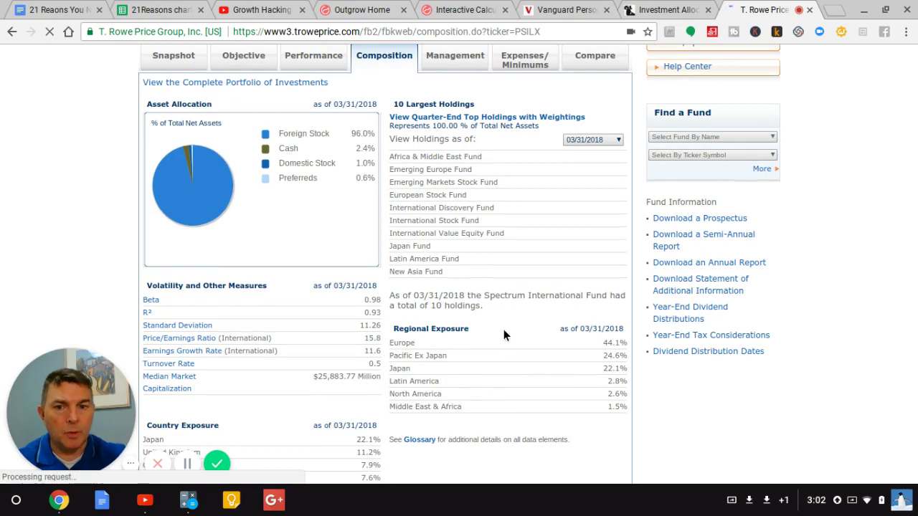
{"action": "scroll", "coordinate": [503, 334], "scroll_direction": "down", "scroll_amount": 2}
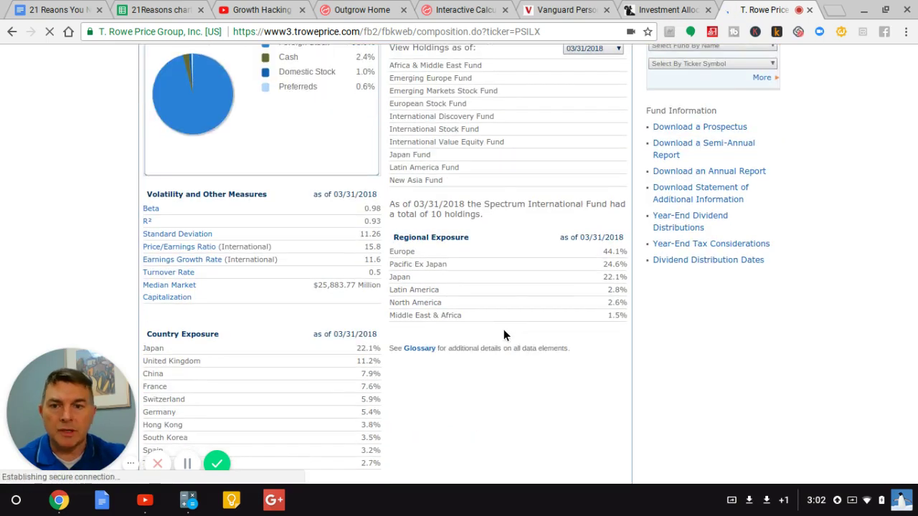
{"action": "scroll", "coordinate": [503, 334], "scroll_direction": "up", "scroll_amount": 1}
{"action": "scroll", "coordinate": [503, 334], "scroll_direction": "down", "scroll_amount": 2}
{"action": "scroll", "coordinate": [503, 334], "scroll_direction": "up", "scroll_amount": 5}
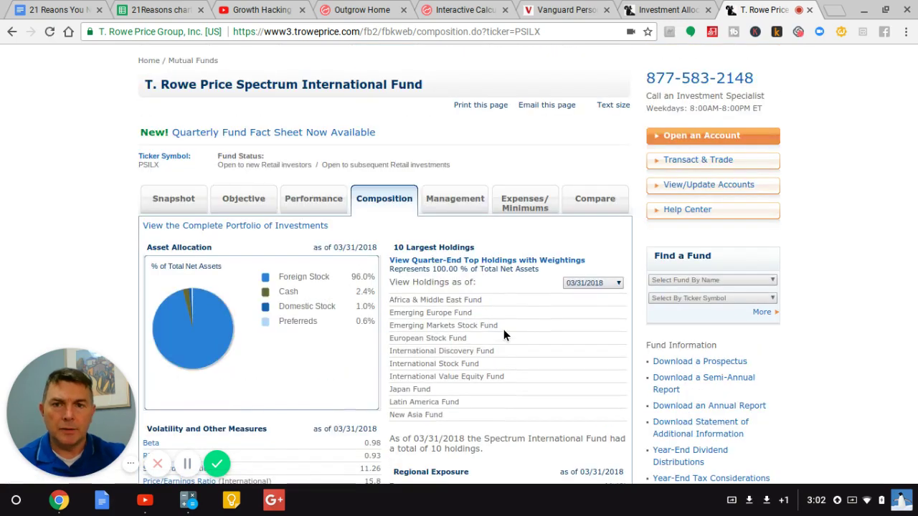
{"action": "scroll", "coordinate": [503, 335], "scroll_direction": "up", "scroll_amount": 1}
{"action": "left_click", "coordinate": [192, 231]}
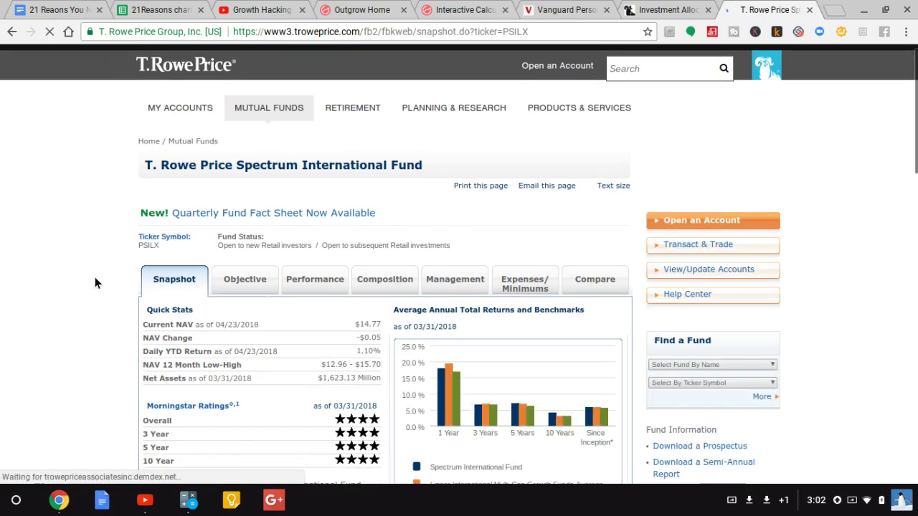
{"action": "scroll", "coordinate": [95, 278], "scroll_direction": "down", "scroll_amount": 2}
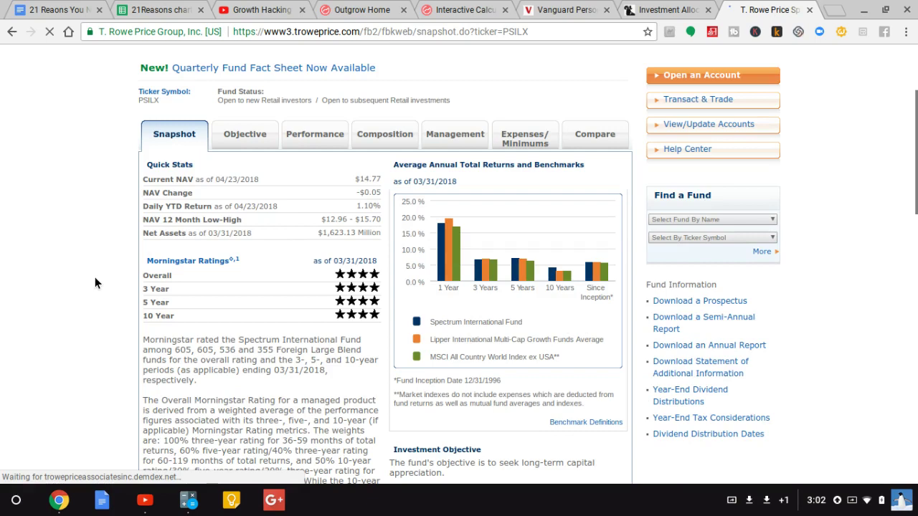
- Show the fund's Expenses/Minimums tab with its 0.94% expense ratio and $2,500 minimum
{"action": "left_click", "coordinate": [513, 140]}
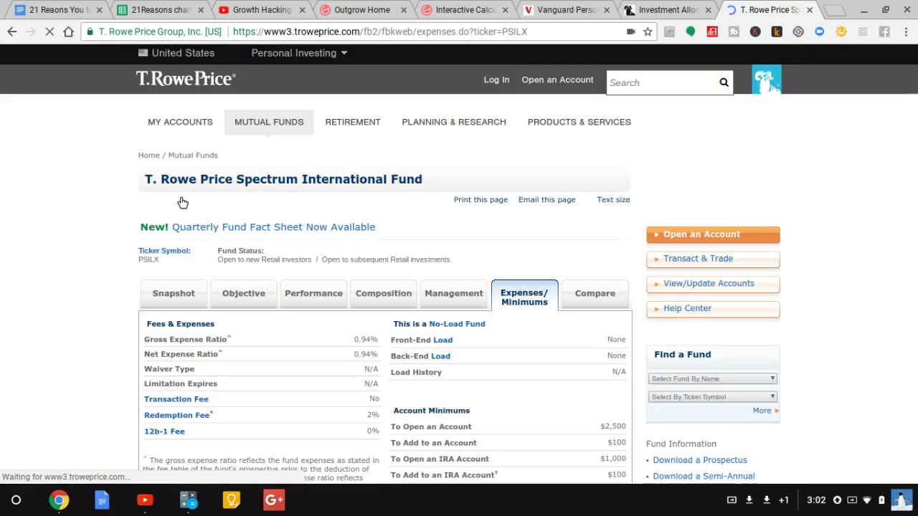
{"action": "scroll", "coordinate": [43, 222], "scroll_direction": "down", "scroll_amount": 1}
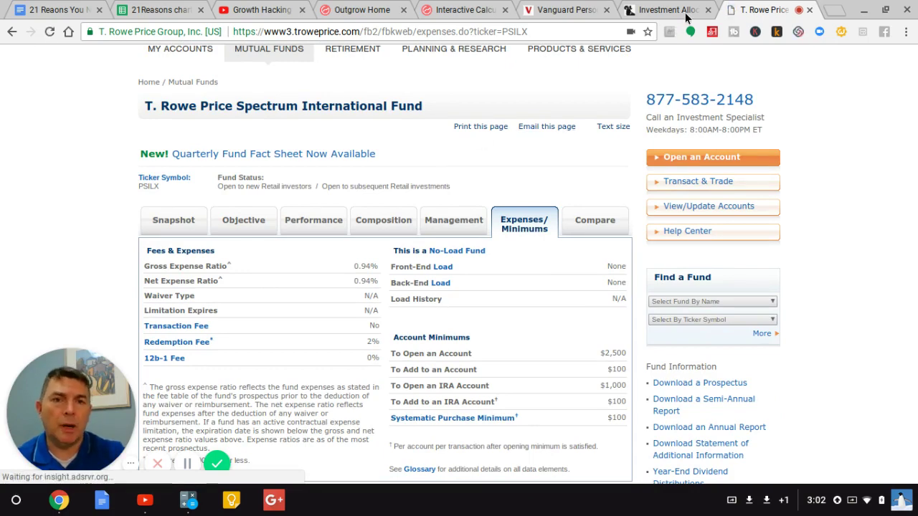
- Back on the allocation recommendation, open the TQSMX fund and scroll through its holdings composition
{"action": "left_click", "coordinate": [634, 10]}
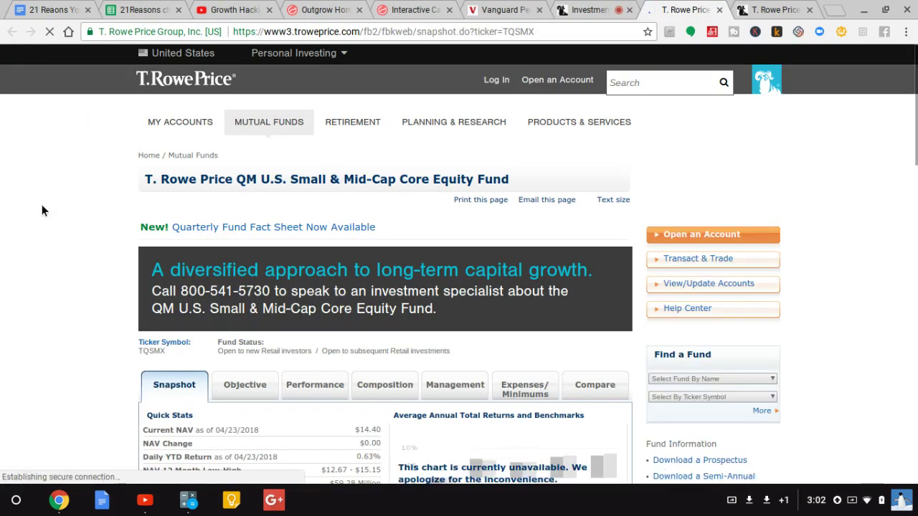
{"action": "scroll", "coordinate": [41, 210], "scroll_direction": "down", "scroll_amount": 3}
{"action": "scroll", "coordinate": [42, 210], "scroll_direction": "down", "scroll_amount": 2}
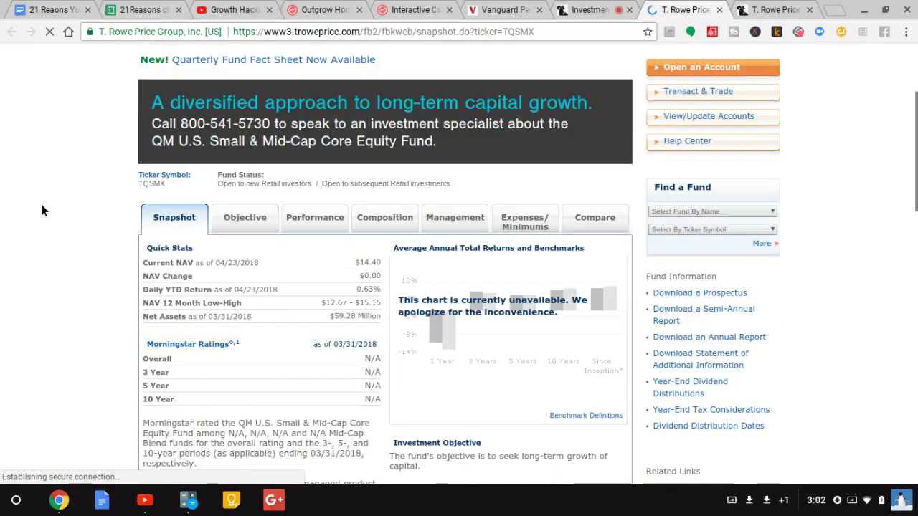
{"action": "scroll", "coordinate": [42, 210], "scroll_direction": "down", "scroll_amount": 1}
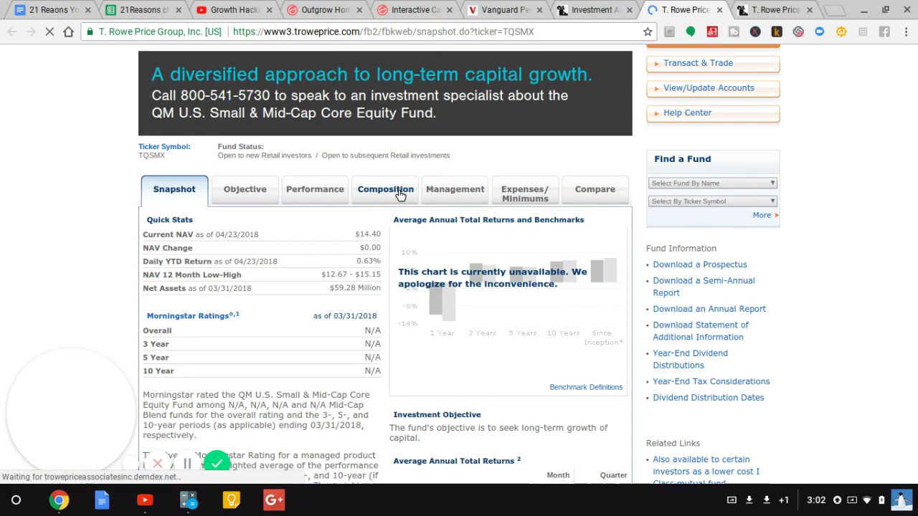
{"action": "left_click", "coordinate": [399, 192]}
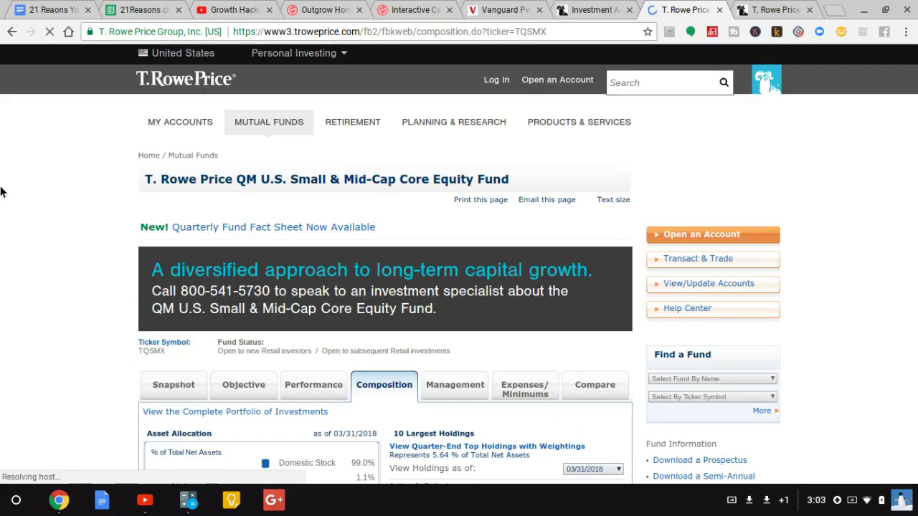
{"action": "scroll", "coordinate": [0, 191], "scroll_direction": "down", "scroll_amount": 3}
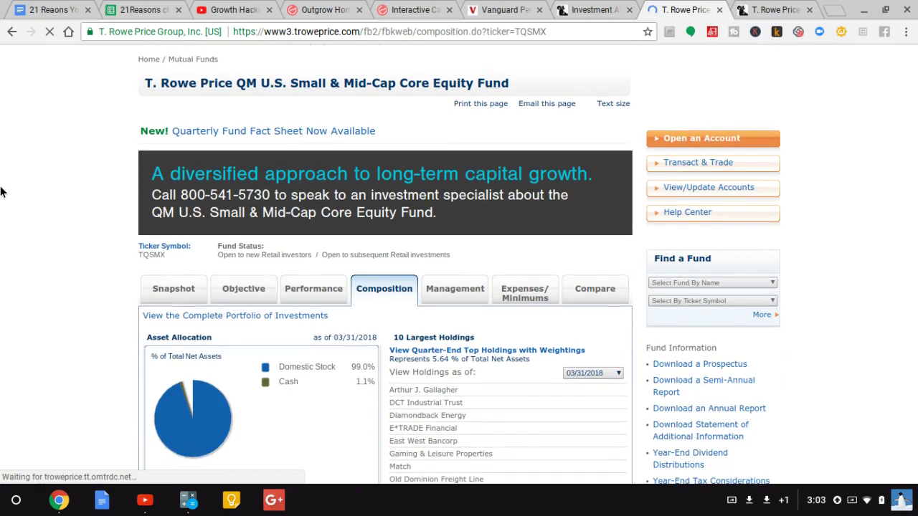
{"action": "scroll", "coordinate": [0, 192], "scroll_direction": "down", "scroll_amount": 3}
{"action": "scroll", "coordinate": [0, 192], "scroll_direction": "down", "scroll_amount": 1}
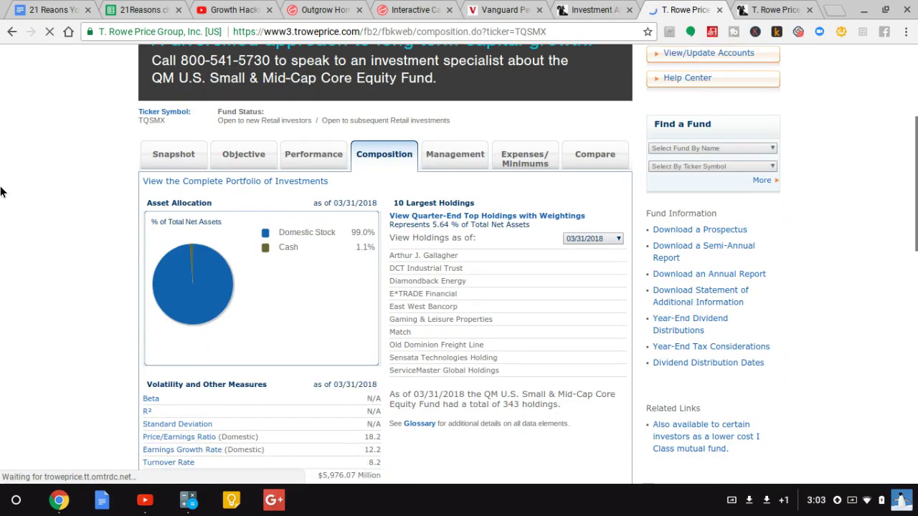
{"action": "scroll", "coordinate": [0, 192], "scroll_direction": "down", "scroll_amount": 1}
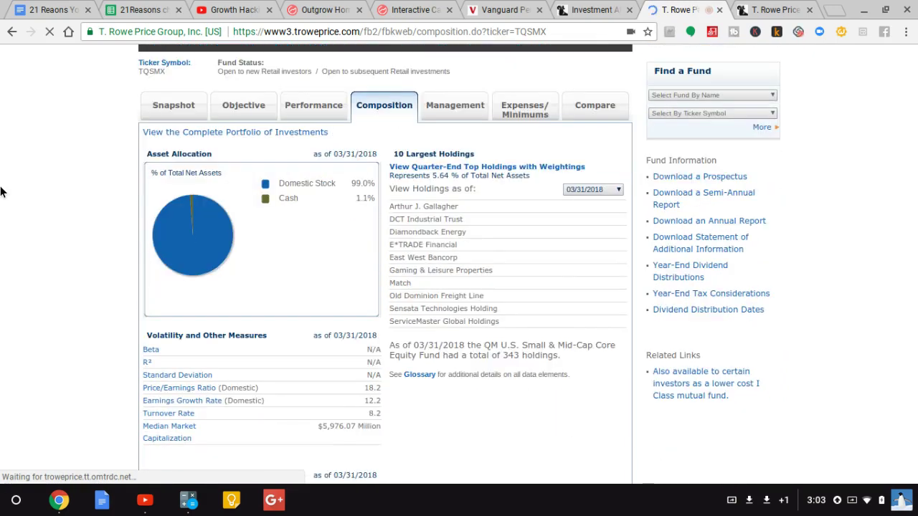
{"action": "scroll", "coordinate": [0, 192], "scroll_direction": "up", "scroll_amount": 1}
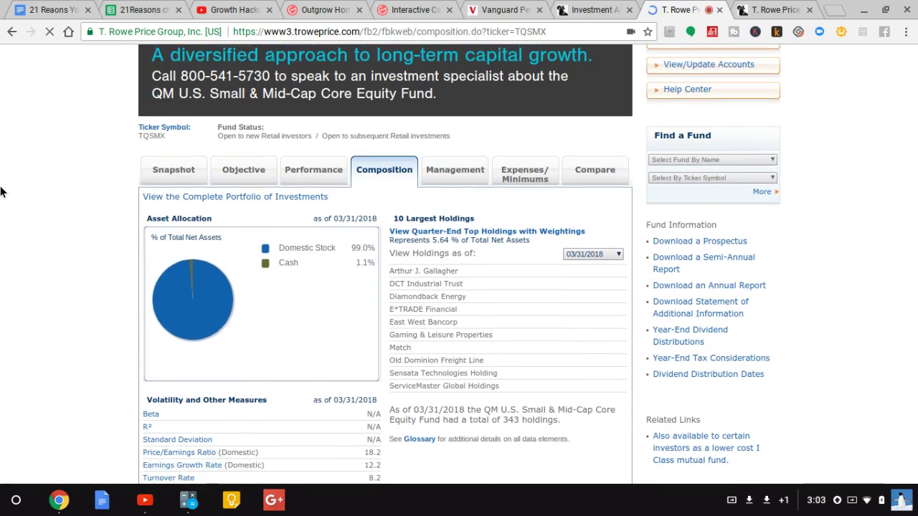
{"action": "scroll", "coordinate": [0, 191], "scroll_direction": "down", "scroll_amount": 1}
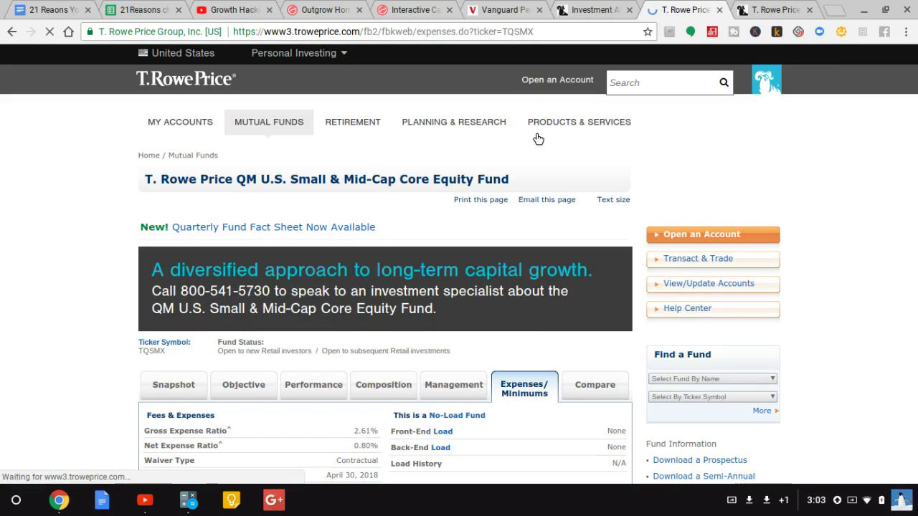
{"action": "scroll", "coordinate": [37, 234], "scroll_direction": "down", "scroll_amount": 1}
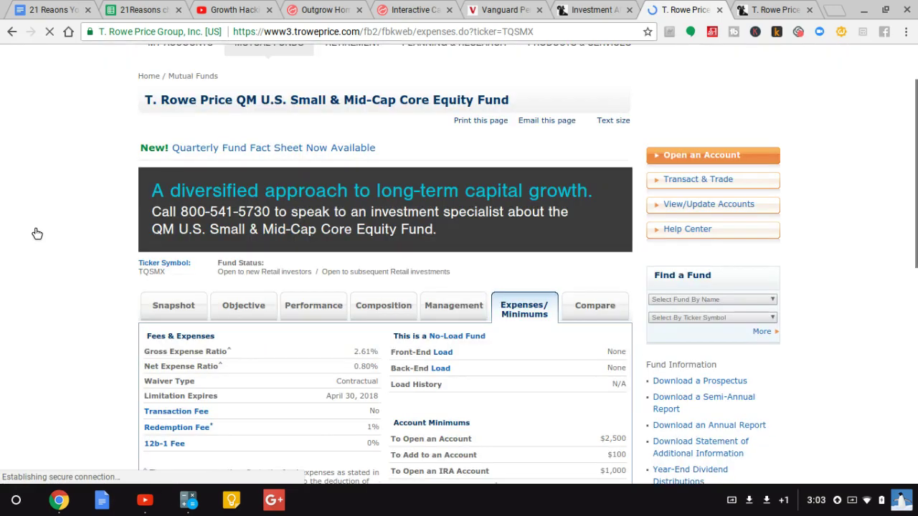
{"action": "scroll", "coordinate": [37, 234], "scroll_direction": "down", "scroll_amount": 1}
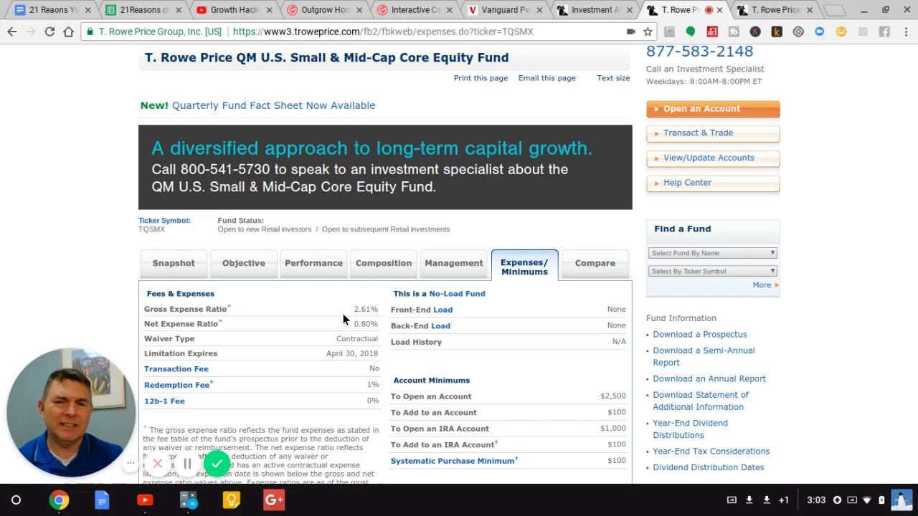
{"action": "scroll", "coordinate": [343, 313], "scroll_direction": "down", "scroll_amount": 2}
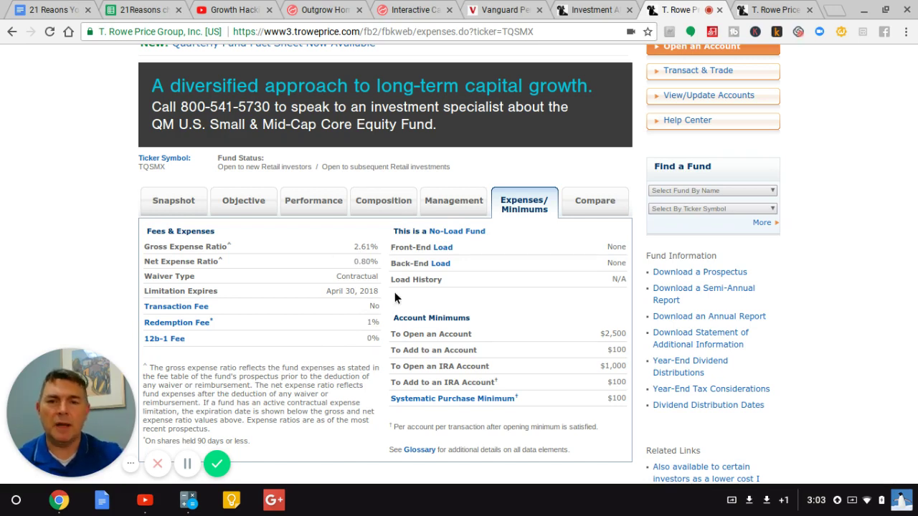
{"action": "scroll", "coordinate": [86, 241], "scroll_direction": "down", "scroll_amount": 3}
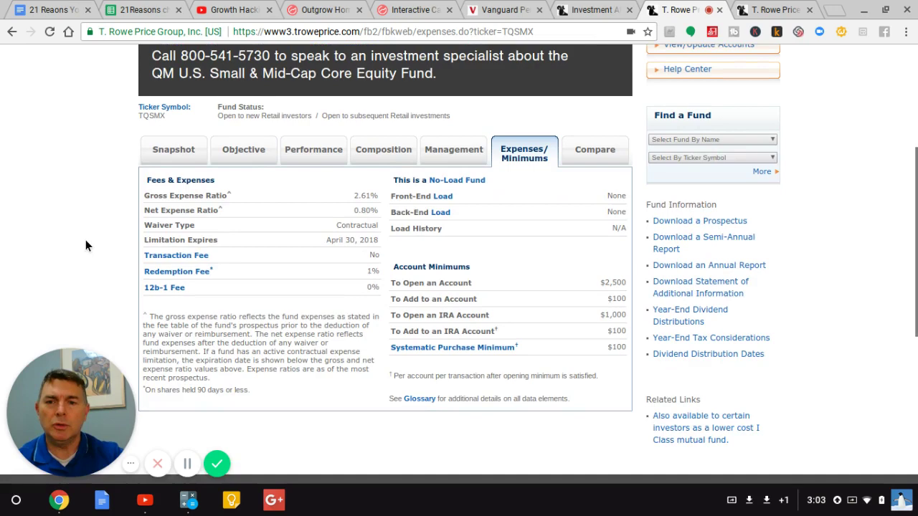
{"action": "scroll", "coordinate": [85, 246], "scroll_direction": "up", "scroll_amount": 1}
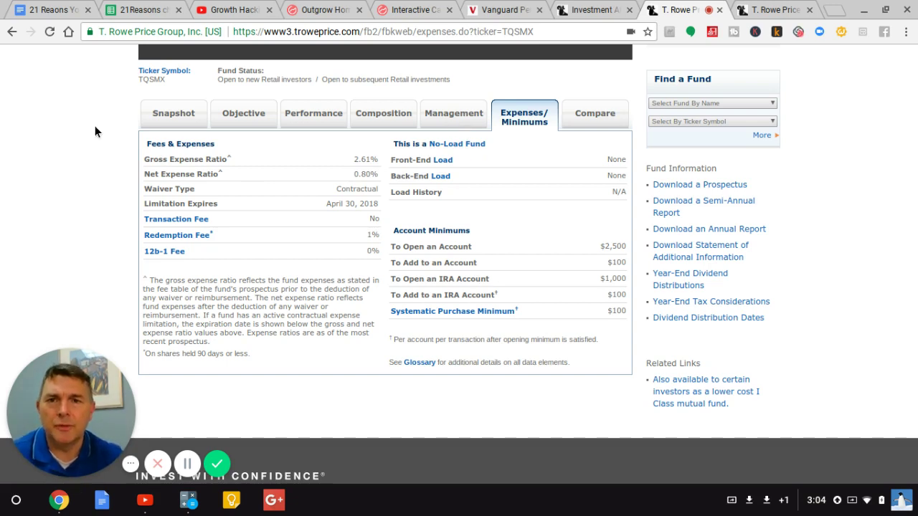
- Show TQSMX's Management page and review its three fund managers, each managing since 06/01/2017
{"action": "left_click", "coordinate": [448, 119]}
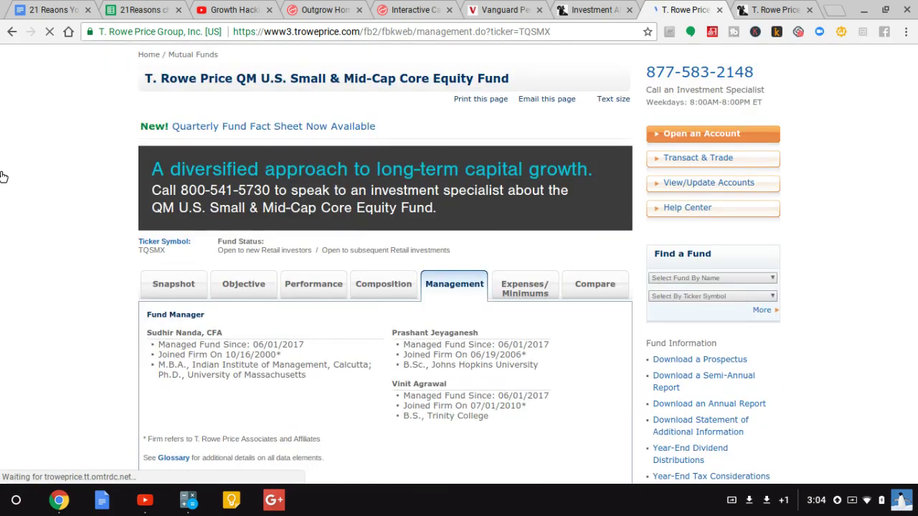
{"action": "scroll", "coordinate": [3, 176], "scroll_direction": "down", "scroll_amount": 1}
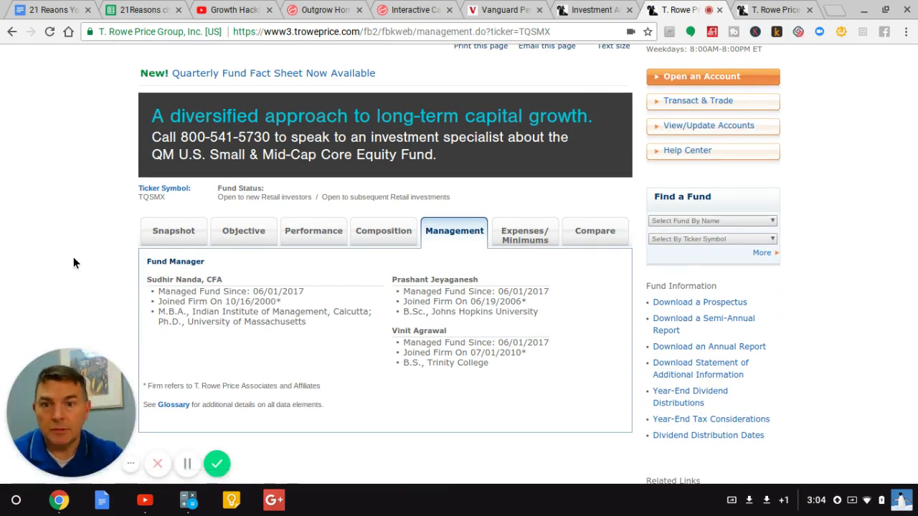
{"action": "scroll", "coordinate": [73, 264], "scroll_direction": "down", "scroll_amount": 1}
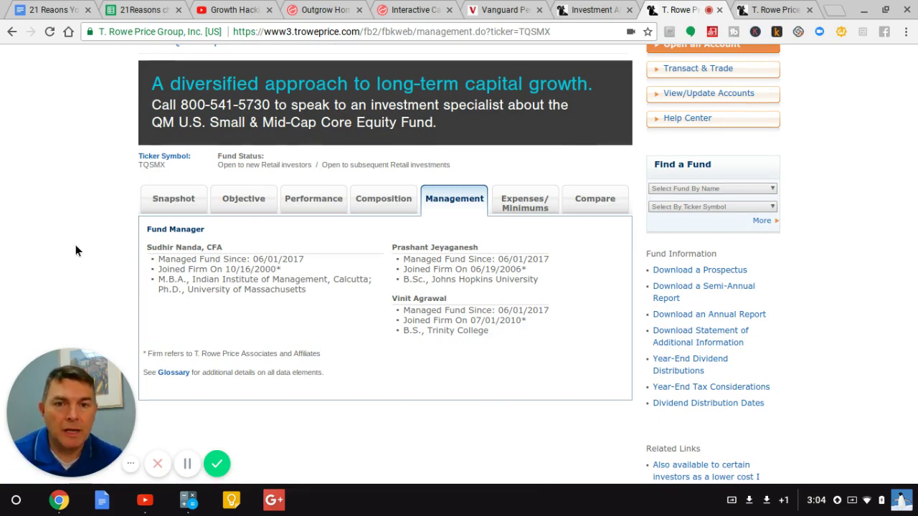
{"action": "scroll", "coordinate": [76, 245], "scroll_direction": "down", "scroll_amount": 1}
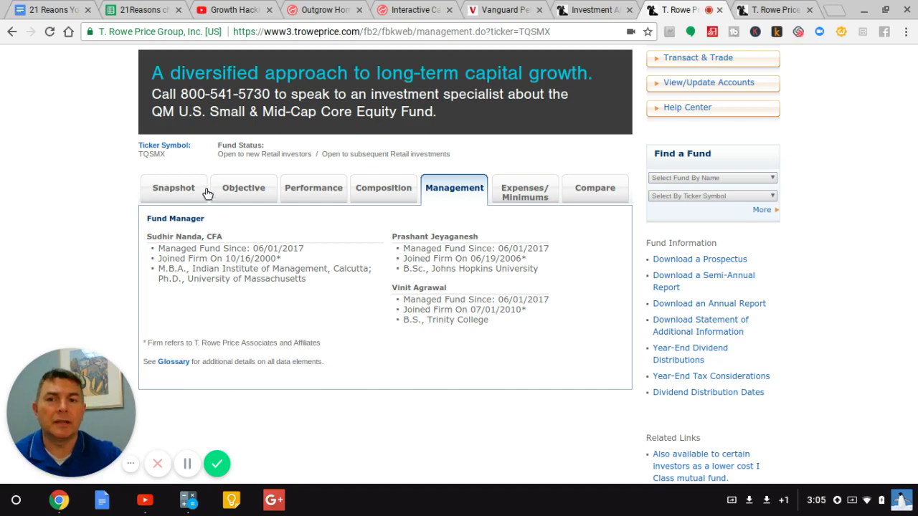
- Review TQSMX performance: 11.25% one-year and 19.33% since-inception returns, historical prices and distributions
{"action": "left_click", "coordinate": [303, 188]}
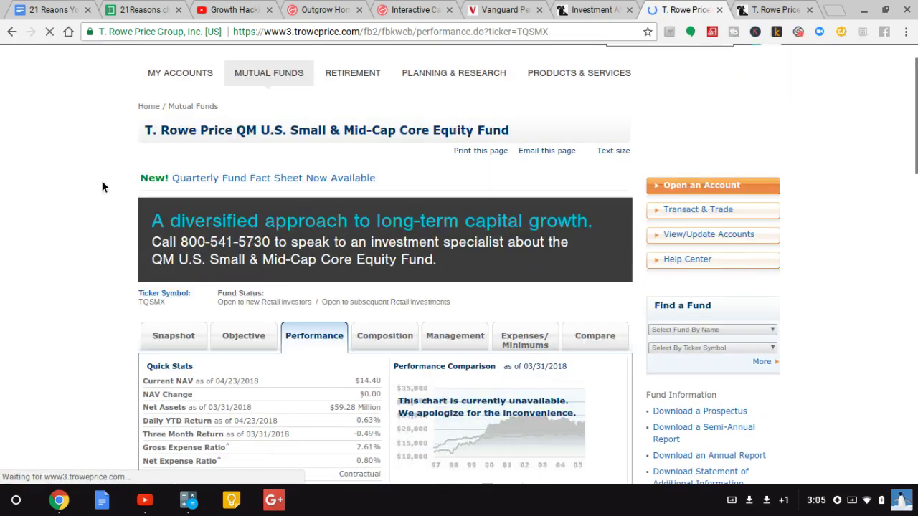
{"action": "scroll", "coordinate": [102, 186], "scroll_direction": "down", "scroll_amount": 1}
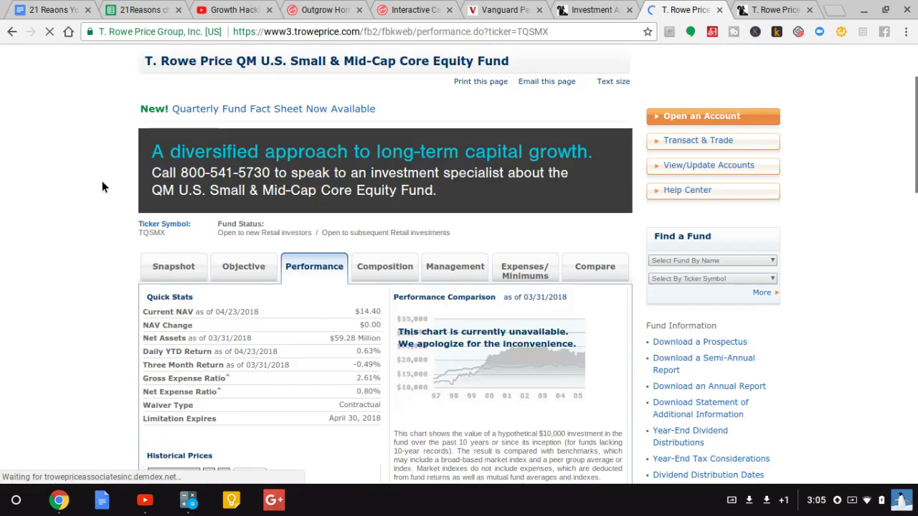
{"action": "scroll", "coordinate": [102, 186], "scroll_direction": "down", "scroll_amount": 3}
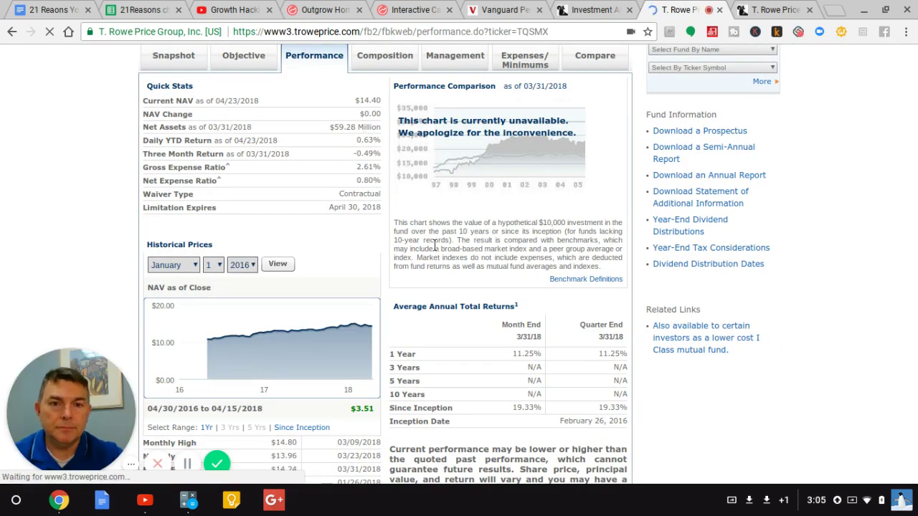
{"action": "scroll", "coordinate": [434, 245], "scroll_direction": "down", "scroll_amount": 1}
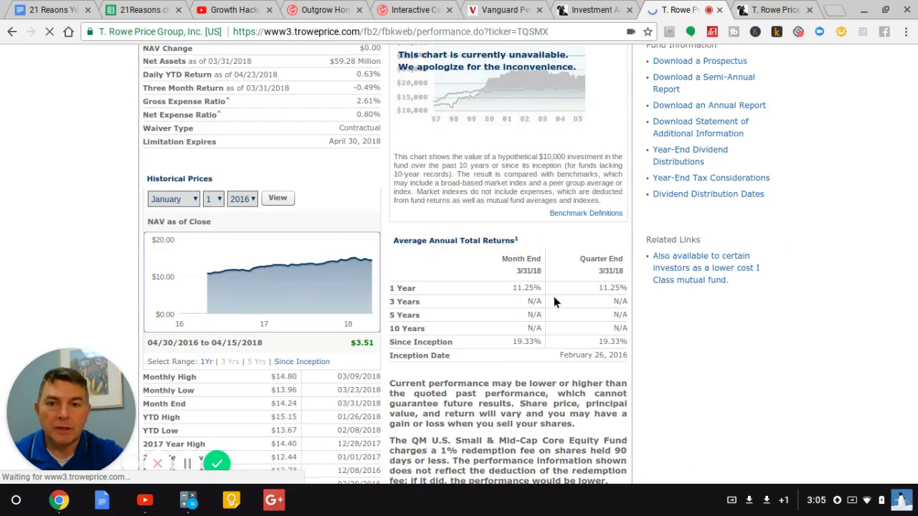
{"action": "scroll", "coordinate": [553, 296], "scroll_direction": "down", "scroll_amount": 1}
{"action": "scroll", "coordinate": [554, 301], "scroll_direction": "down", "scroll_amount": 1}
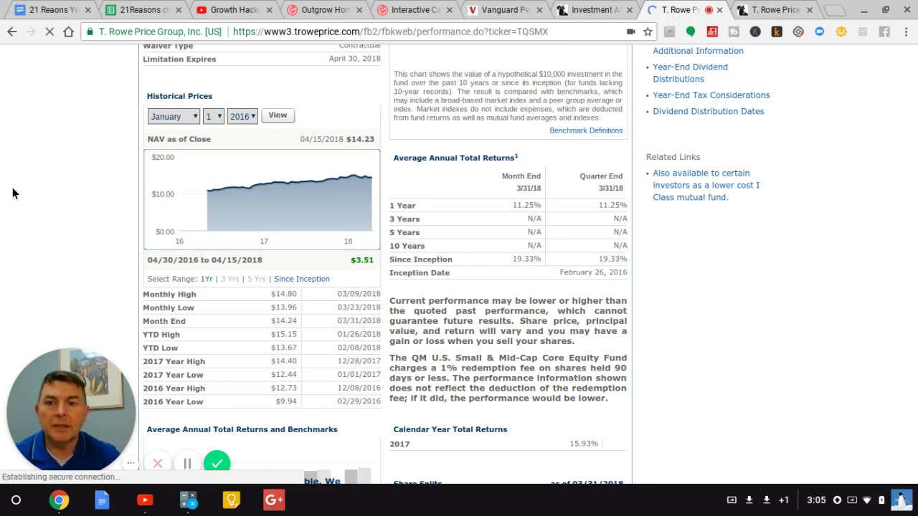
{"action": "scroll", "coordinate": [12, 193], "scroll_direction": "down", "scroll_amount": 1}
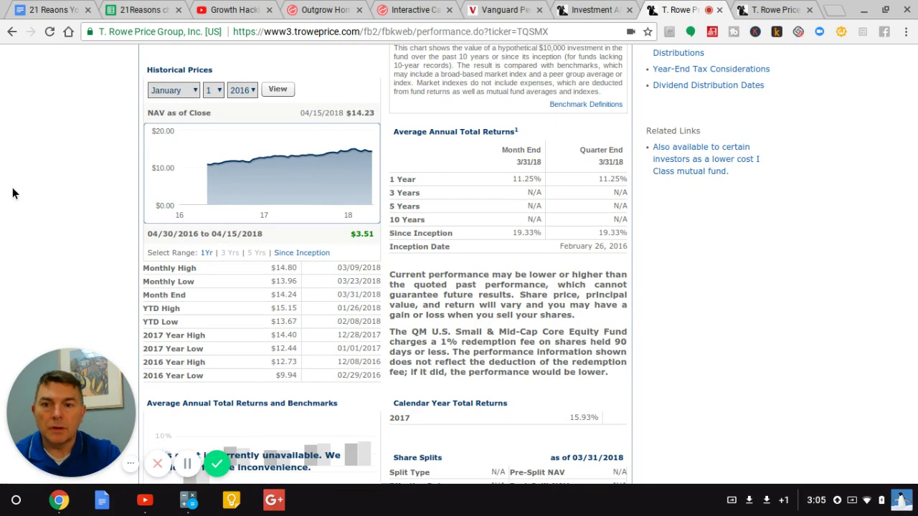
{"action": "scroll", "coordinate": [13, 193], "scroll_direction": "down", "scroll_amount": 2}
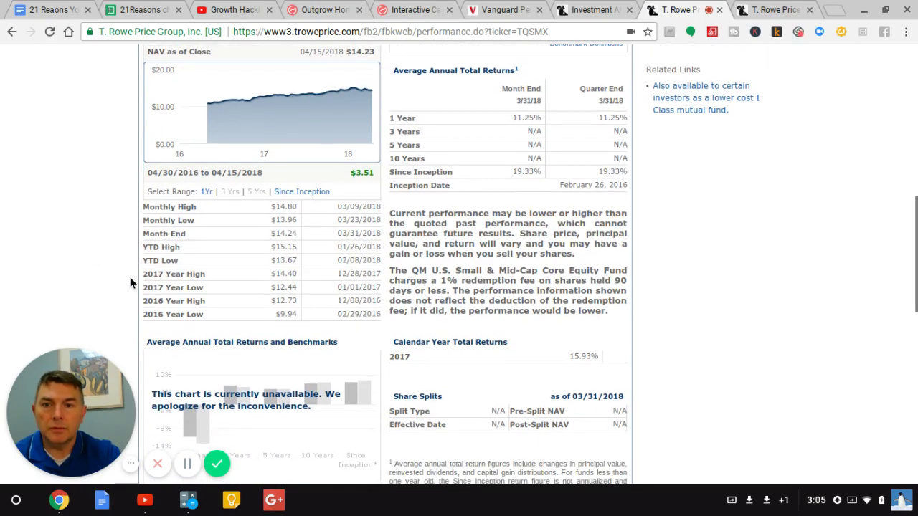
{"action": "scroll", "coordinate": [41, 267], "scroll_direction": "down", "scroll_amount": 3}
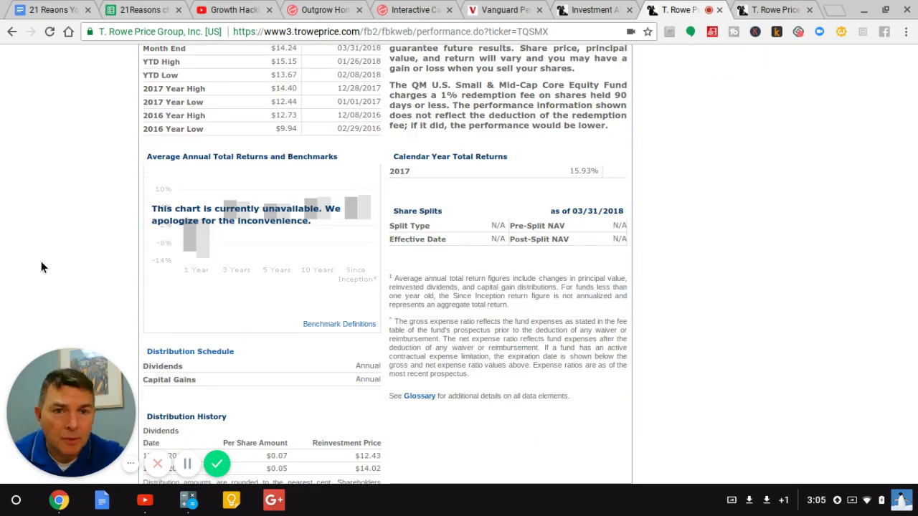
{"action": "scroll", "coordinate": [41, 267], "scroll_direction": "down", "scroll_amount": 3}
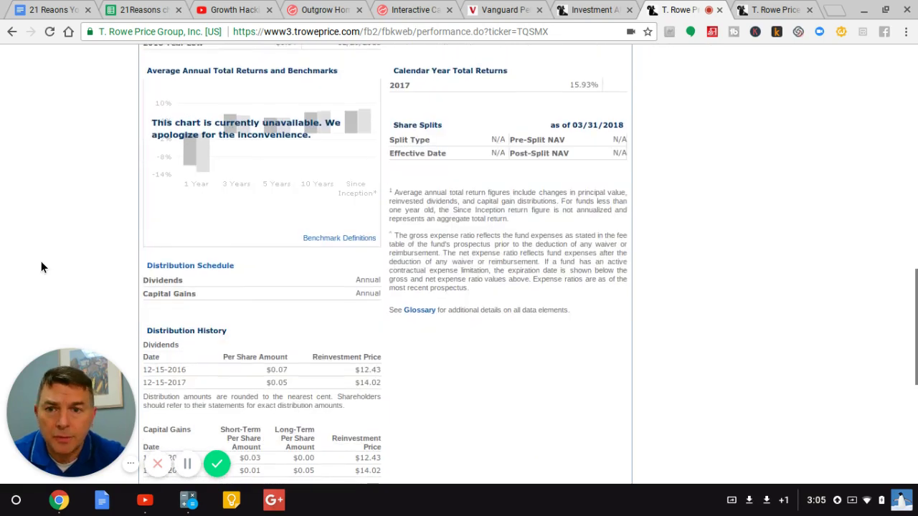
{"action": "scroll", "coordinate": [90, 269], "scroll_direction": "down", "scroll_amount": 2}
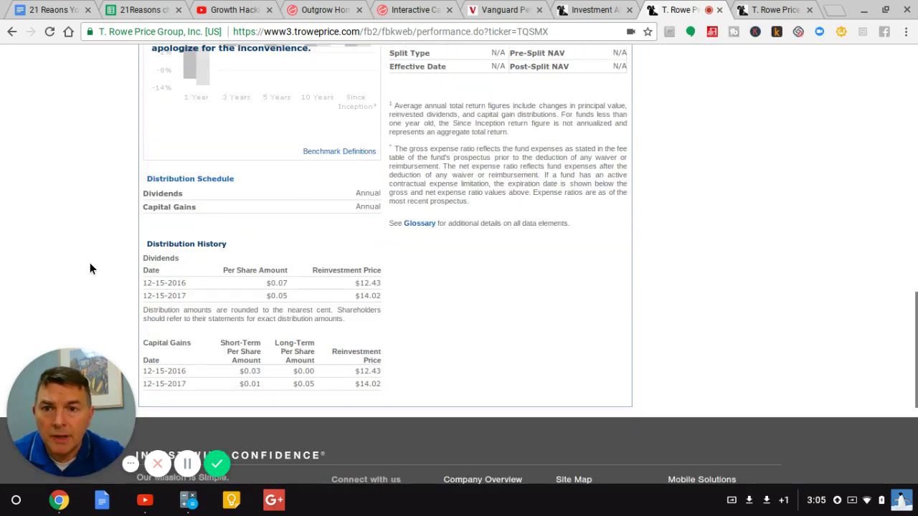
{"action": "scroll", "coordinate": [78, 261], "scroll_direction": "up", "scroll_amount": 5}
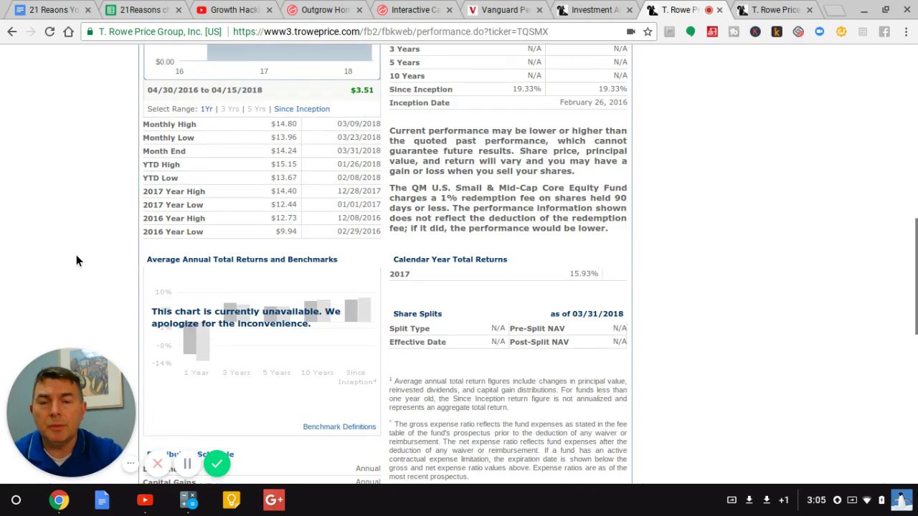
{"action": "scroll", "coordinate": [77, 260], "scroll_direction": "up", "scroll_amount": 6}
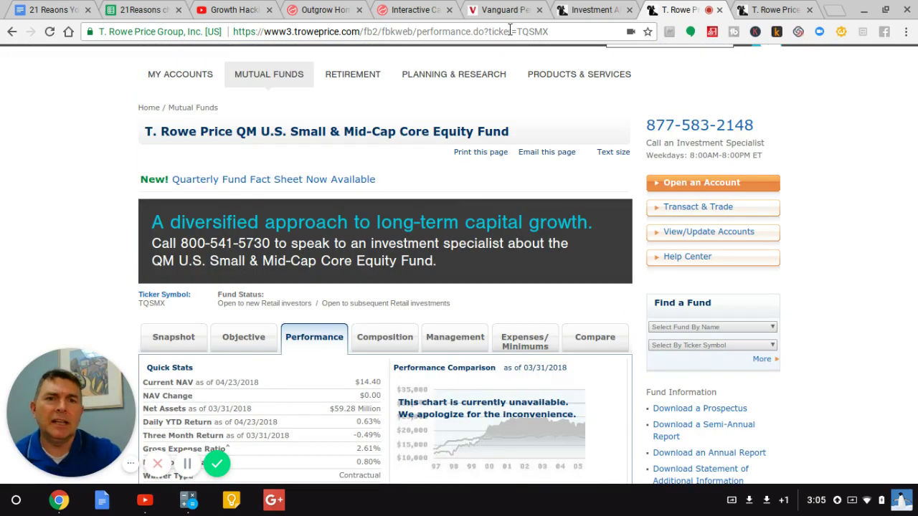
- Switch back to the Investment Allocation results and review the Equity 70 recommendation and fund list
{"action": "left_click", "coordinate": [587, 12]}
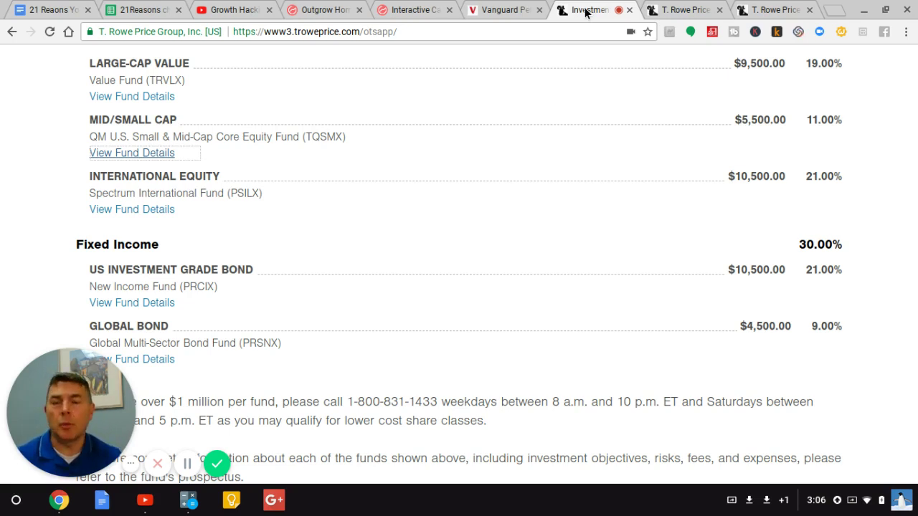
{"action": "left_click", "coordinate": [10, 178]}
{"action": "scroll", "coordinate": [10, 179], "scroll_direction": "up", "scroll_amount": 2}
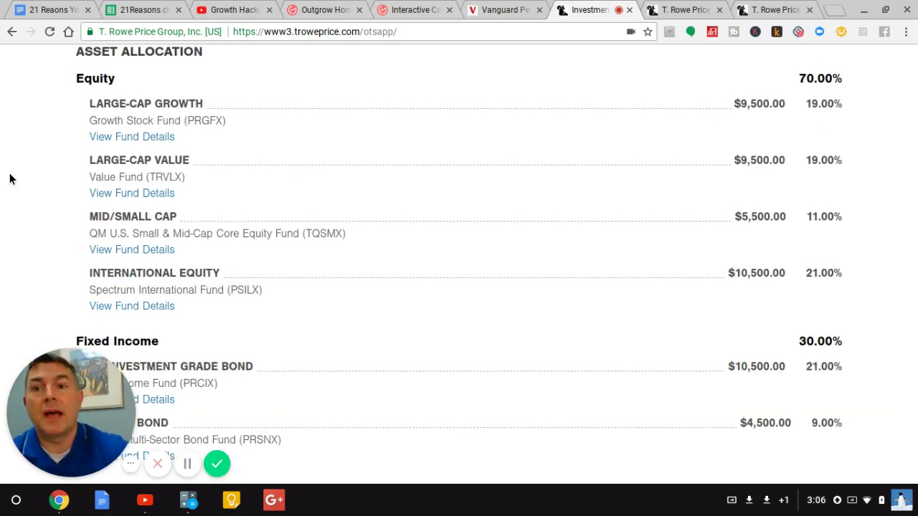
{"action": "scroll", "coordinate": [10, 179], "scroll_direction": "down", "scroll_amount": 3}
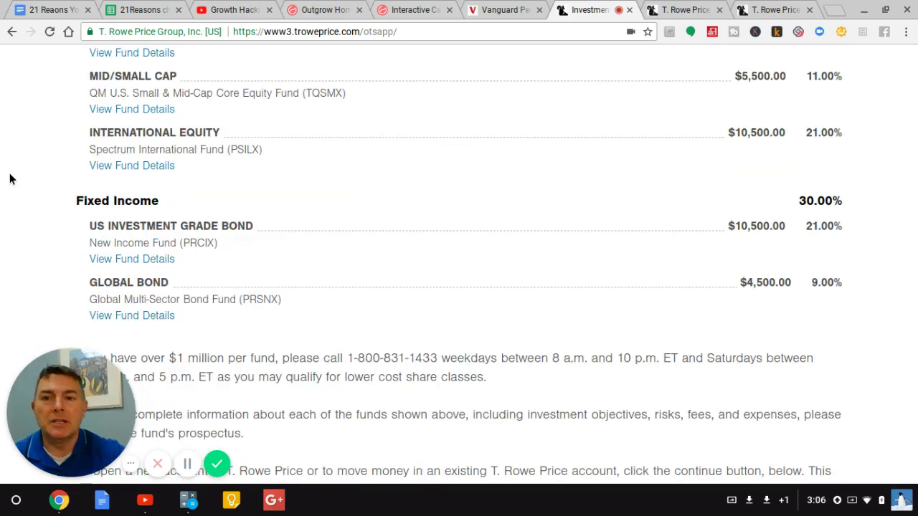
{"action": "scroll", "coordinate": [10, 178], "scroll_direction": "up", "scroll_amount": 8}
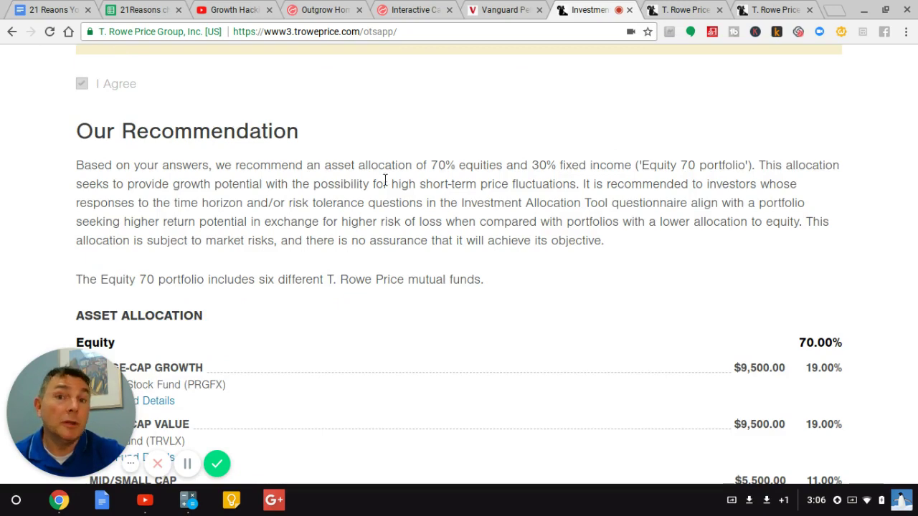
{"action": "scroll", "coordinate": [385, 180], "scroll_direction": "down", "scroll_amount": 1}
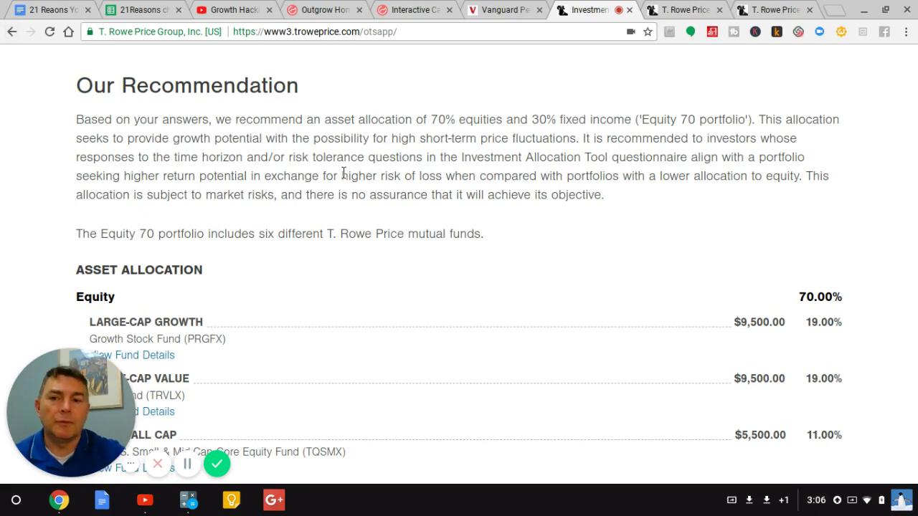
{"action": "scroll", "coordinate": [342, 172], "scroll_direction": "down", "scroll_amount": 2}
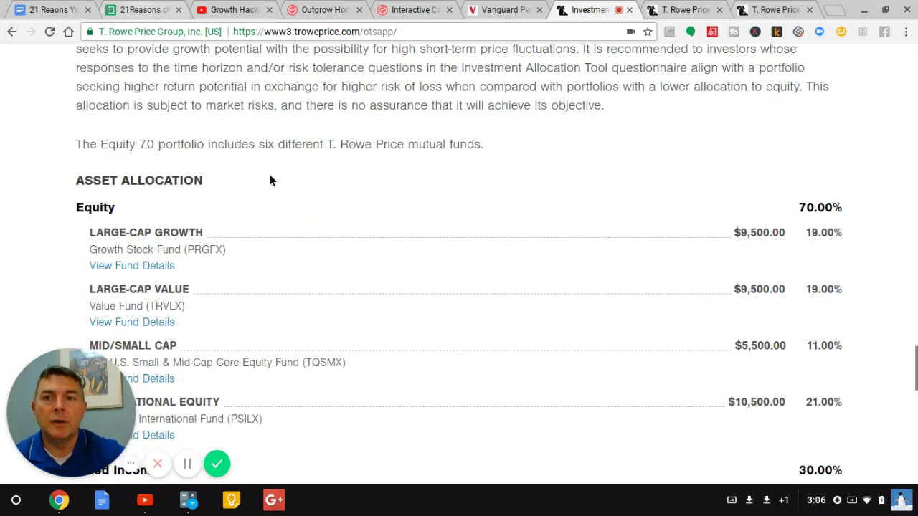
{"action": "scroll", "coordinate": [270, 179], "scroll_direction": "up", "scroll_amount": 6}
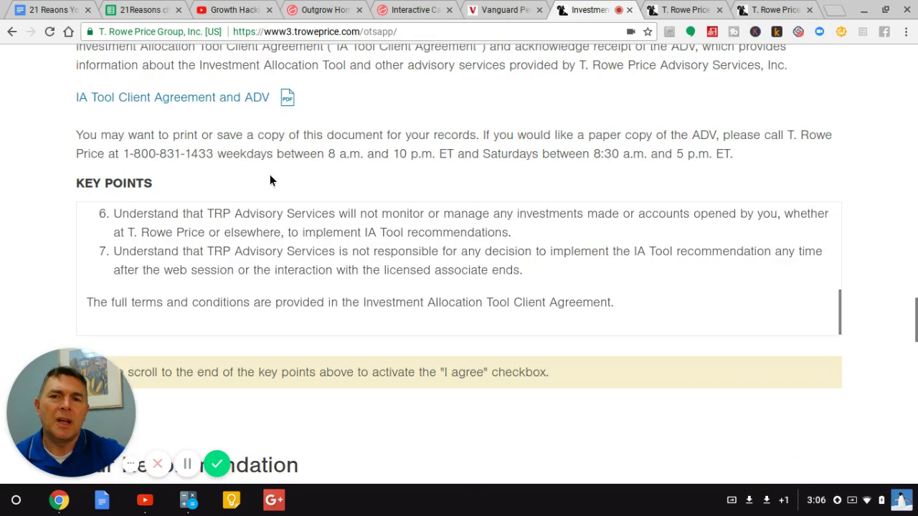
- Go back to the Advice page and choose ActivePlus Portfolios under 'What type of advice do you want?'
{"action": "left_click", "coordinate": [11, 33]}
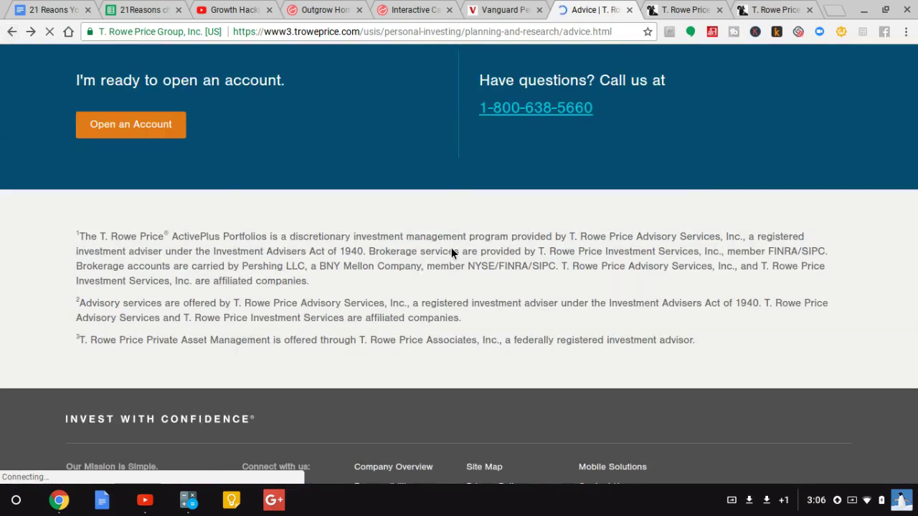
{"action": "scroll", "coordinate": [451, 252], "scroll_direction": "up", "scroll_amount": 8}
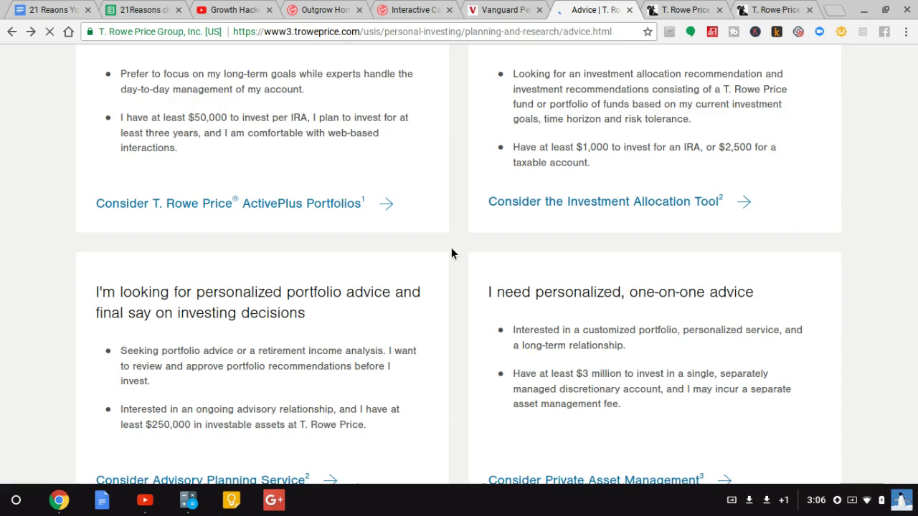
{"action": "scroll", "coordinate": [451, 253], "scroll_direction": "up", "scroll_amount": 4}
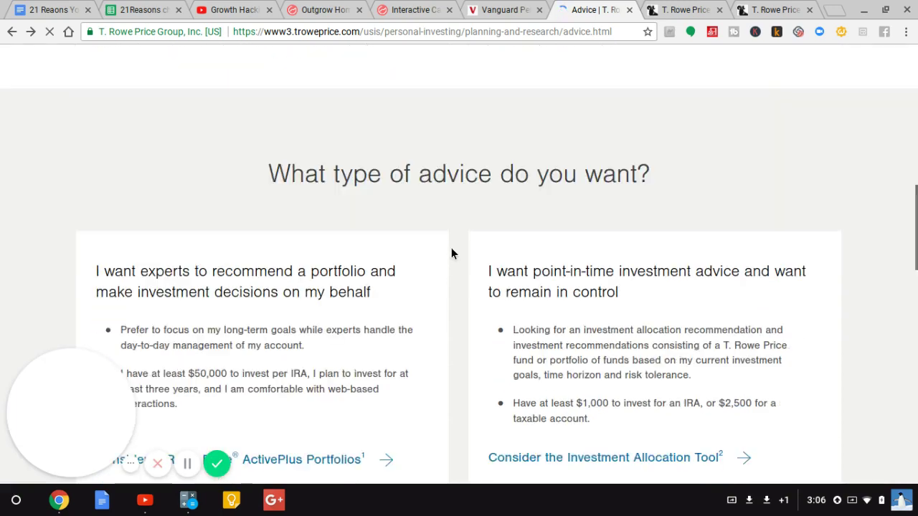
{"action": "scroll", "coordinate": [451, 253], "scroll_direction": "down", "scroll_amount": 1}
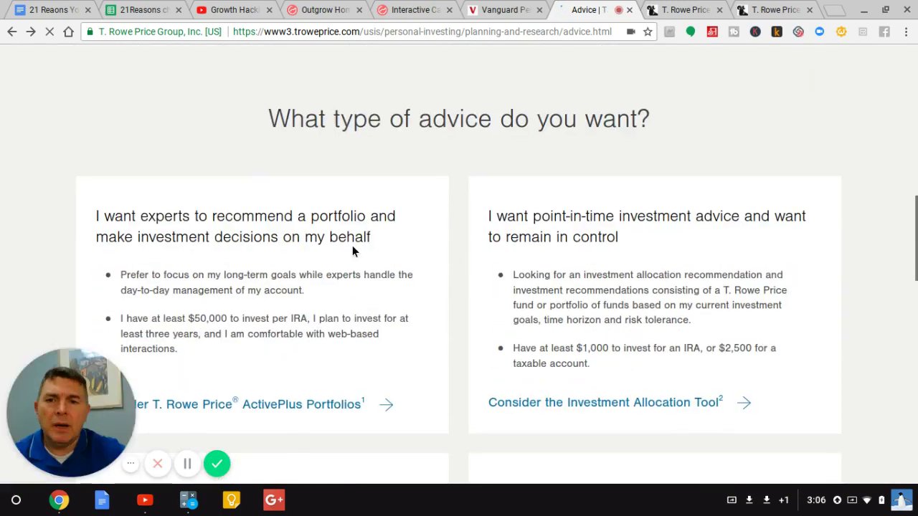
{"action": "scroll", "coordinate": [352, 246], "scroll_direction": "down", "scroll_amount": 1}
{"action": "scroll", "coordinate": [352, 246], "scroll_direction": "down", "scroll_amount": 1}
{"action": "left_click", "coordinate": [284, 299]}
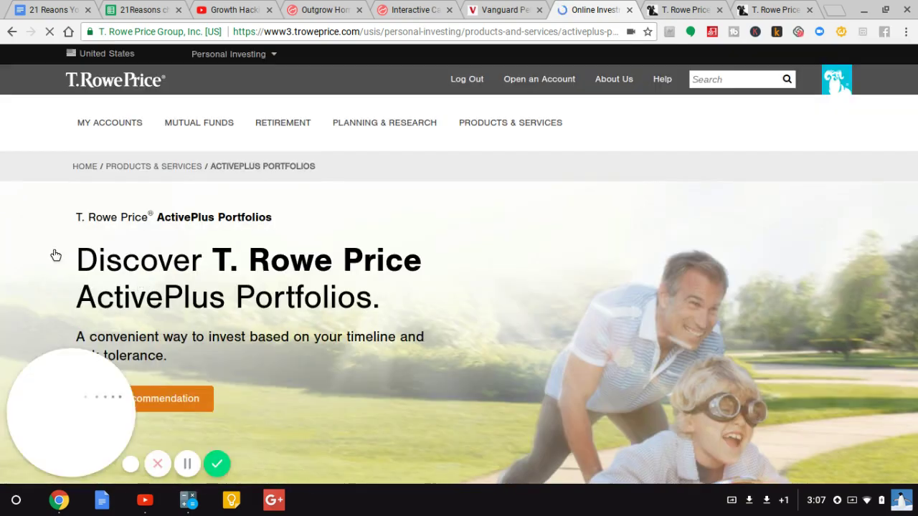
- Read through the ActivePlus Portfolios features, briefly highlighting text in the fees bullet
{"action": "scroll", "coordinate": [385, 186], "scroll_direction": "down", "scroll_amount": 2}
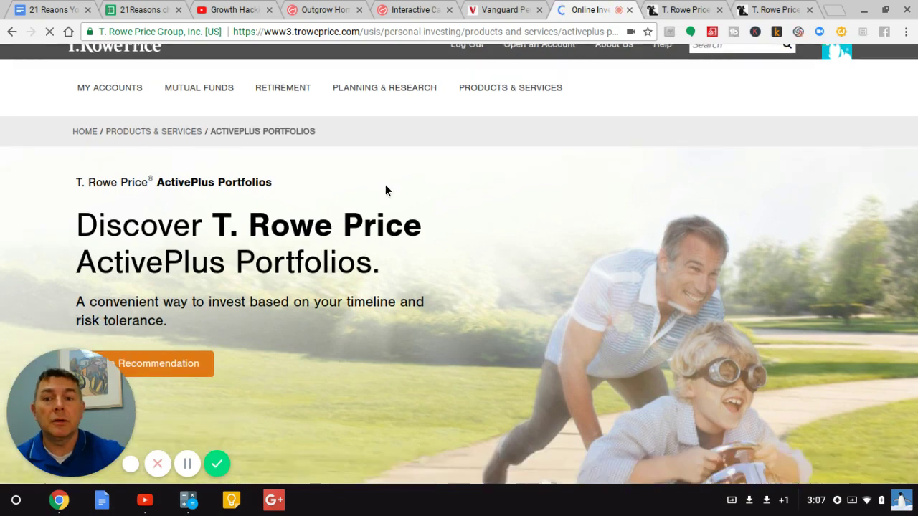
{"action": "scroll", "coordinate": [385, 185], "scroll_direction": "down", "scroll_amount": 1}
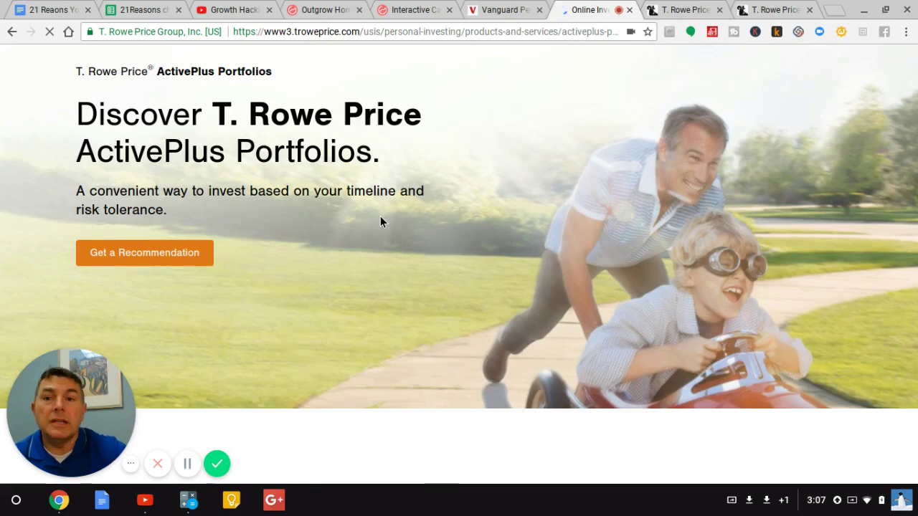
{"action": "scroll", "coordinate": [380, 217], "scroll_direction": "down", "scroll_amount": 4}
{"action": "scroll", "coordinate": [380, 222], "scroll_direction": "down", "scroll_amount": 6}
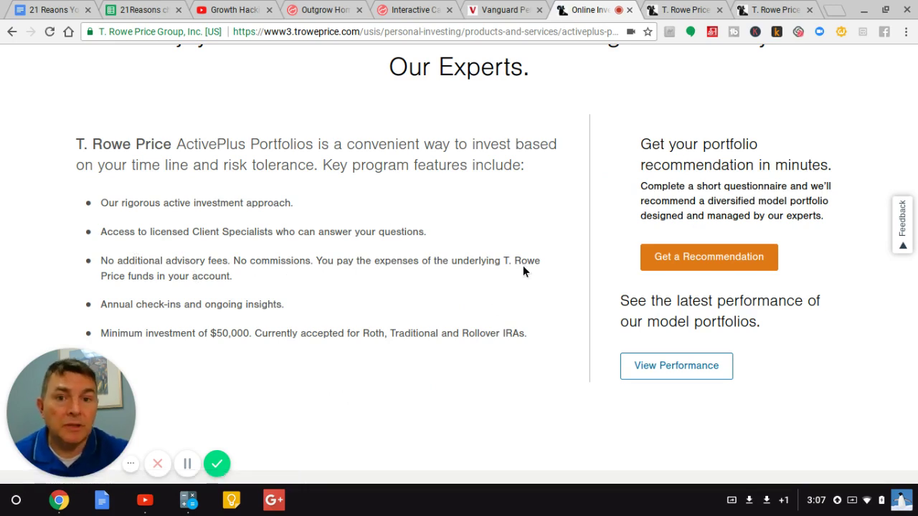
{"action": "left_click_drag", "start_coordinate": [454, 262], "coordinate": [560, 264]}
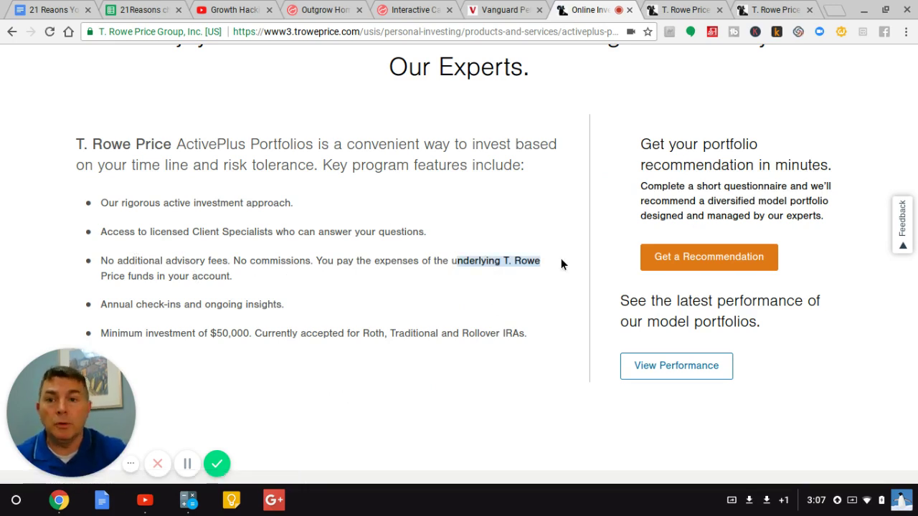
{"action": "left_click", "coordinate": [281, 279]}
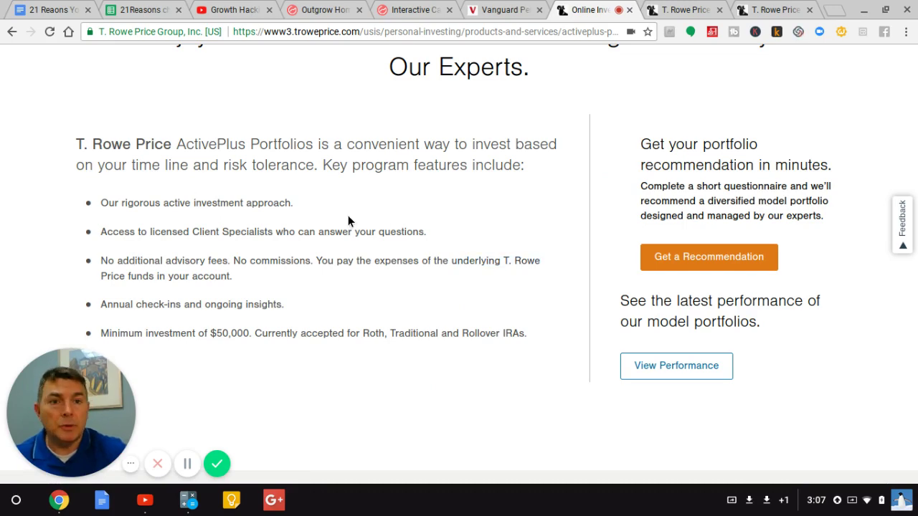
- Start the ActivePlus questionnaire with Get a Recommendation
{"action": "scroll", "coordinate": [348, 215], "scroll_direction": "up", "scroll_amount": 1}
{"action": "scroll", "coordinate": [348, 218], "scroll_direction": "up", "scroll_amount": 5}
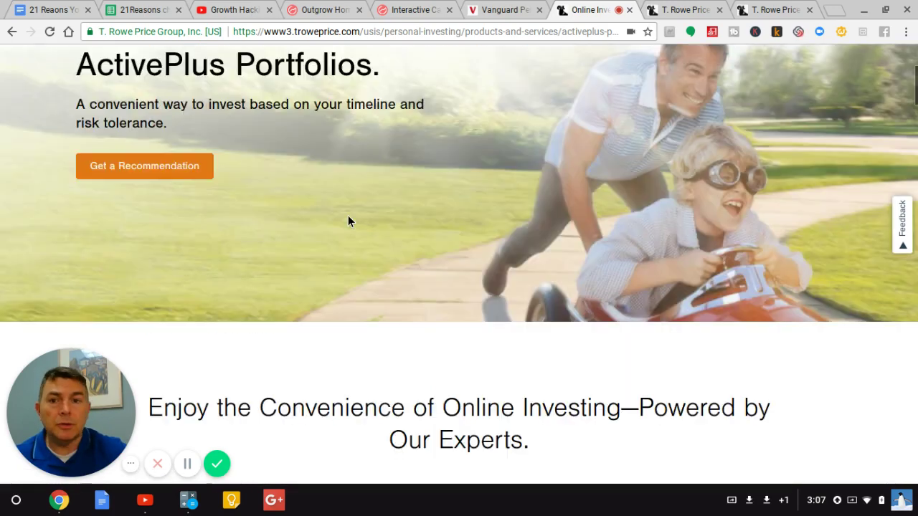
{"action": "scroll", "coordinate": [347, 221], "scroll_direction": "up", "scroll_amount": 1}
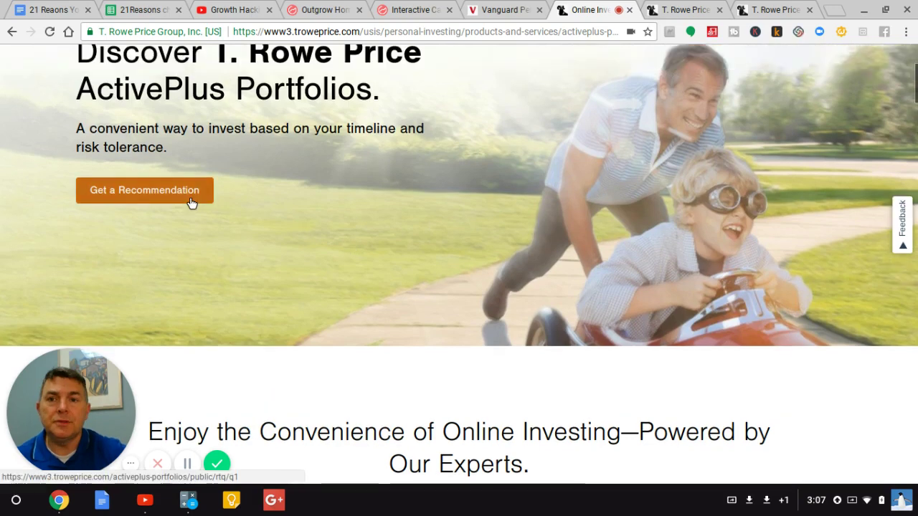
{"action": "left_click", "coordinate": [191, 200]}
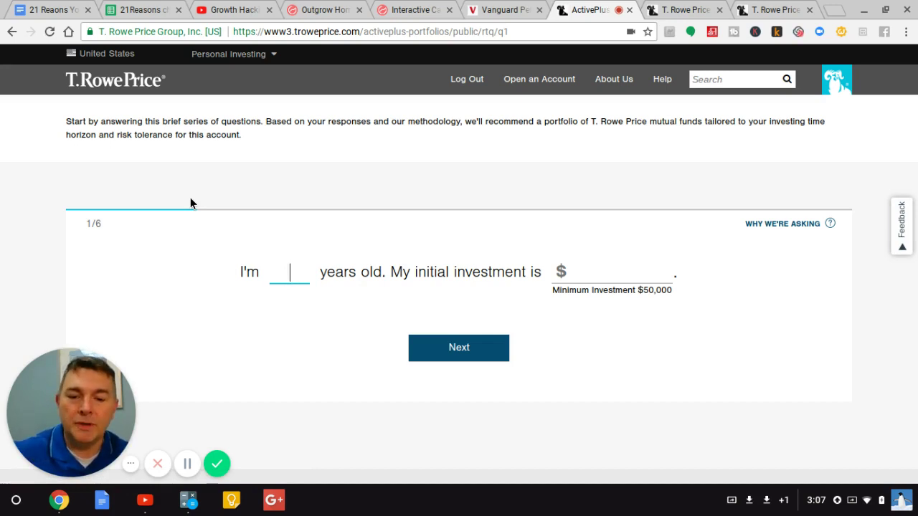
- Answer the first question with age 47 and a $50,000 initial investment
{"action": "type", "text": "47"}
{"action": "key", "text": "Tab"}
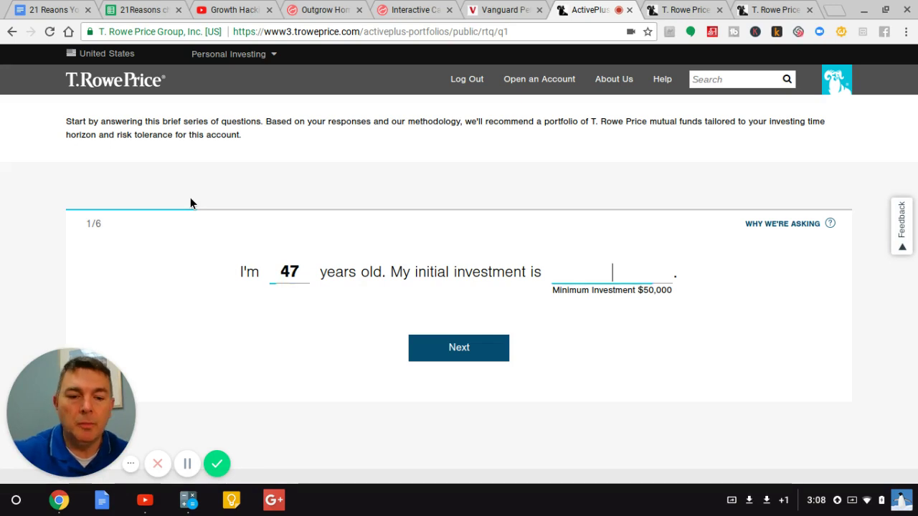
{"action": "type", "text": "50,000"}
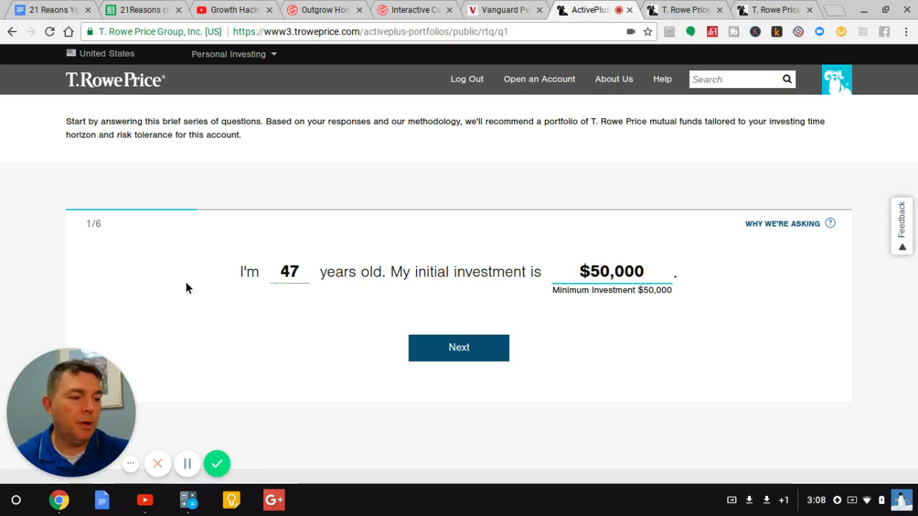
{"action": "left_click", "coordinate": [433, 360]}
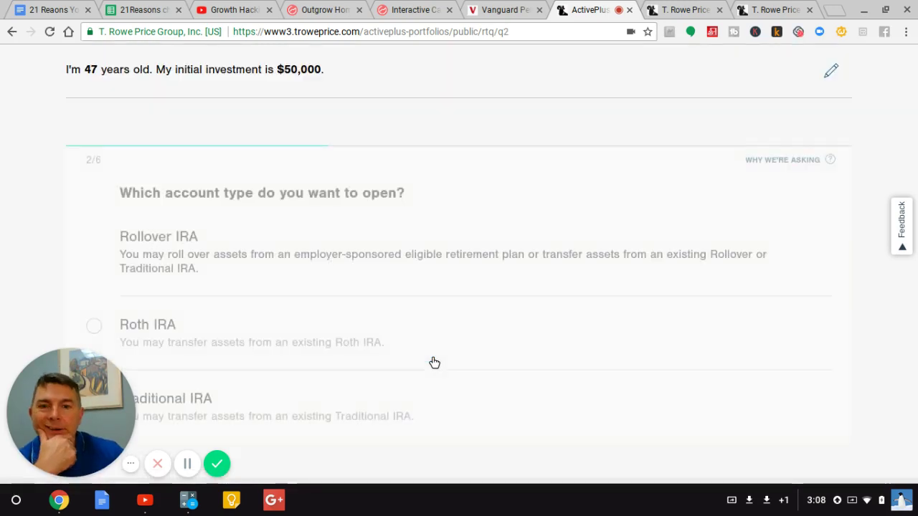
- Answer Rollover IRA, No to spending, Growth potential, held on, and would not make changes
{"action": "left_click", "coordinate": [93, 205]}
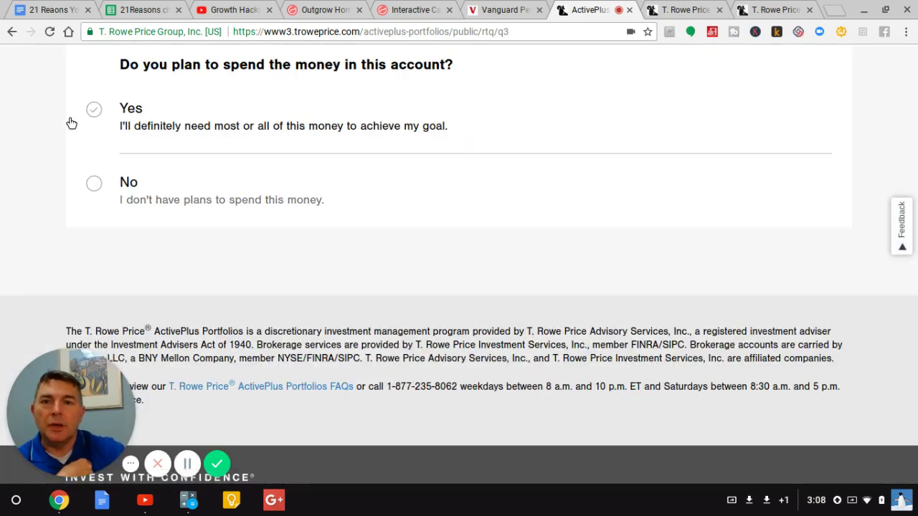
{"action": "left_click", "coordinate": [92, 184]}
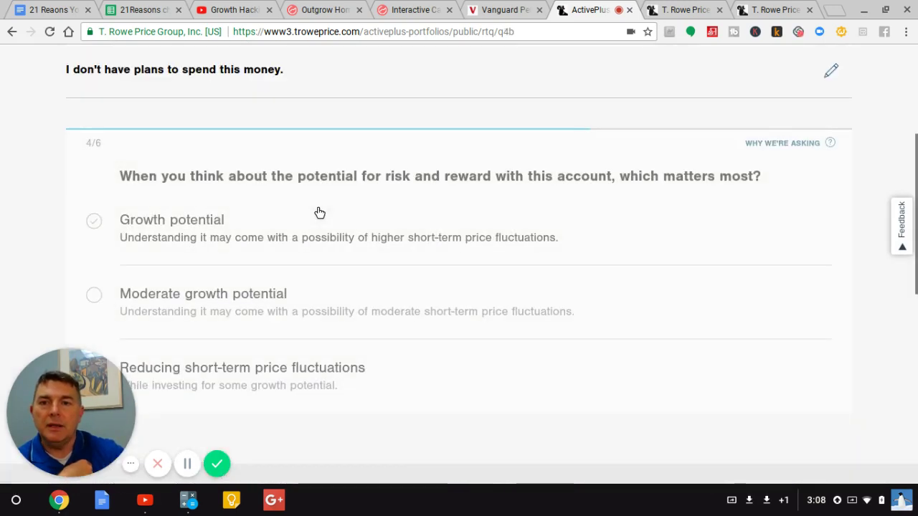
{"action": "scroll", "coordinate": [330, 262], "scroll_direction": "down", "scroll_amount": 1}
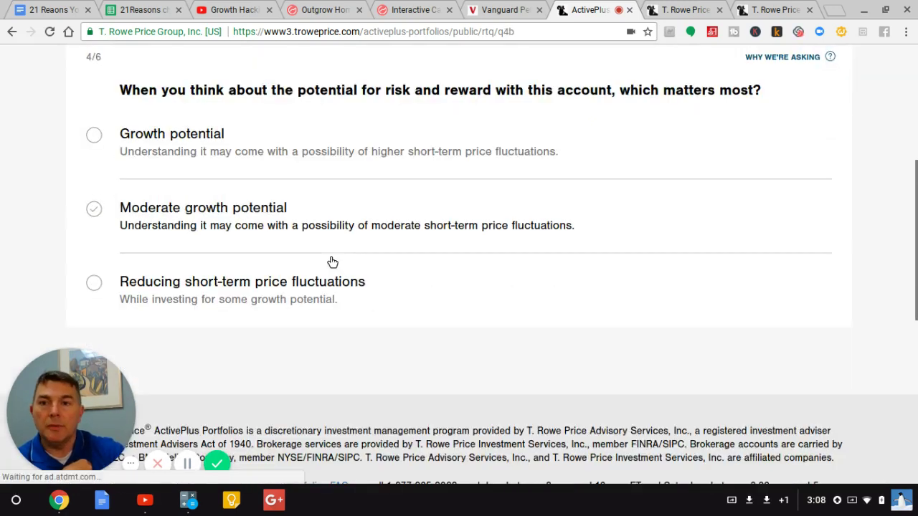
{"action": "left_click", "coordinate": [380, 154]}
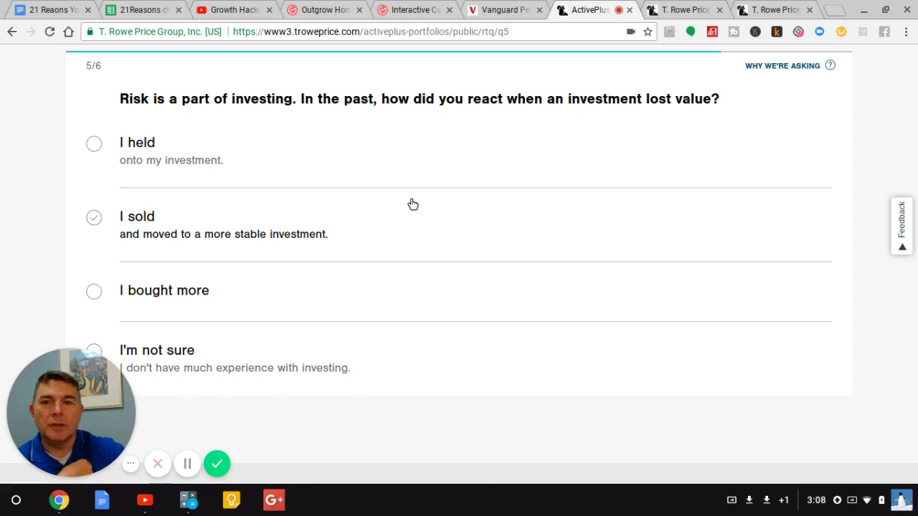
{"action": "left_click", "coordinate": [94, 145]}
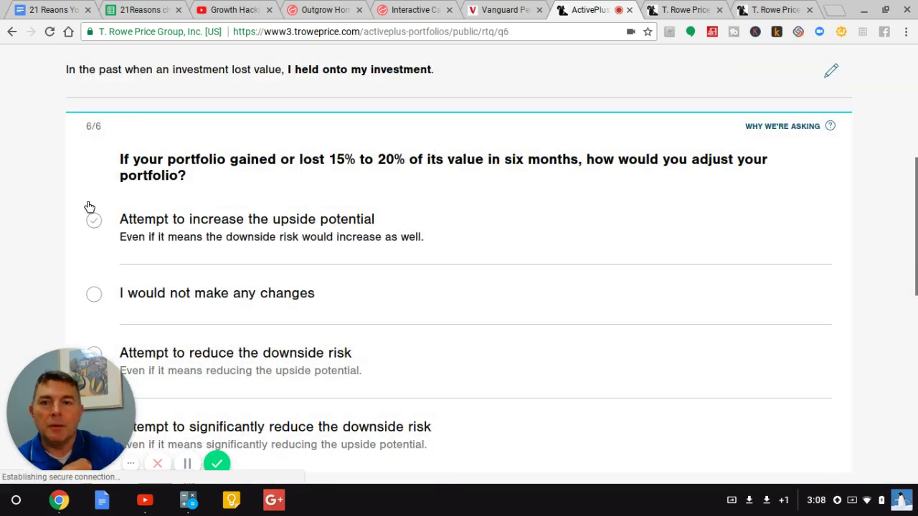
{"action": "scroll", "coordinate": [17, 219], "scroll_direction": "down", "scroll_amount": 2}
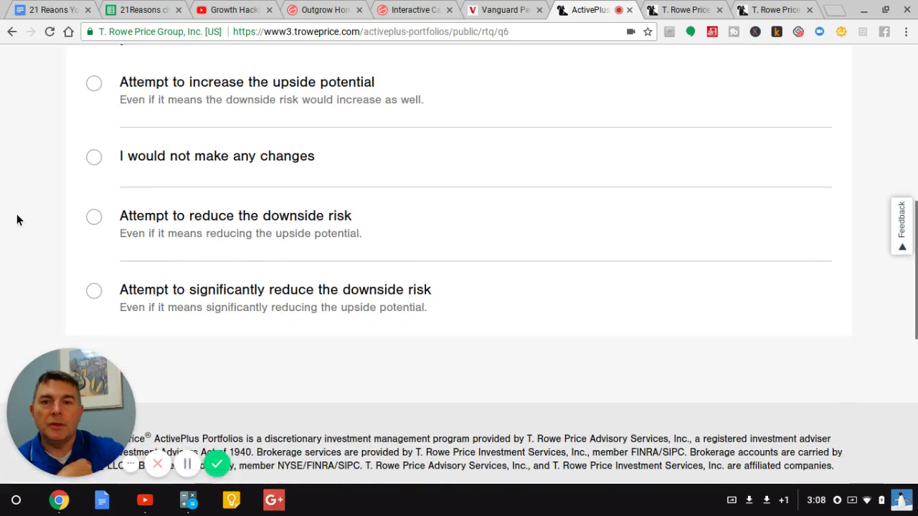
{"action": "scroll", "coordinate": [17, 219], "scroll_direction": "up", "scroll_amount": 1}
{"action": "left_click", "coordinate": [93, 195]}
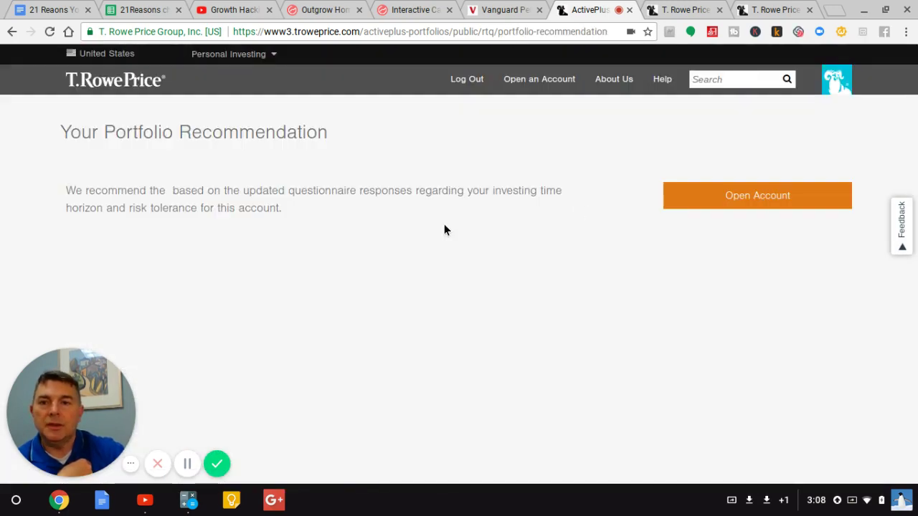
- Expand the Retirement 90 fund list and review its Equity and Fixed Income funds
{"action": "scroll", "coordinate": [443, 229], "scroll_direction": "down", "scroll_amount": 2}
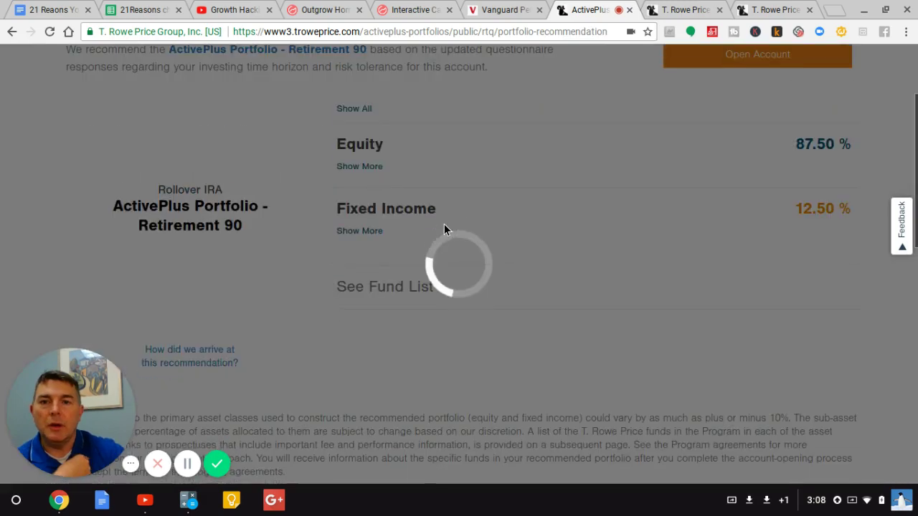
{"action": "scroll", "coordinate": [443, 228], "scroll_direction": "up", "scroll_amount": 1}
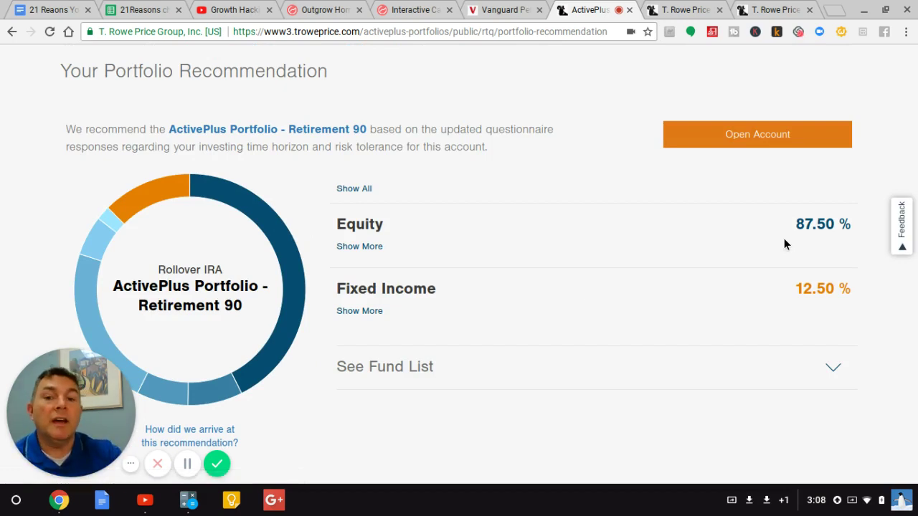
{"action": "left_click", "coordinate": [399, 371]}
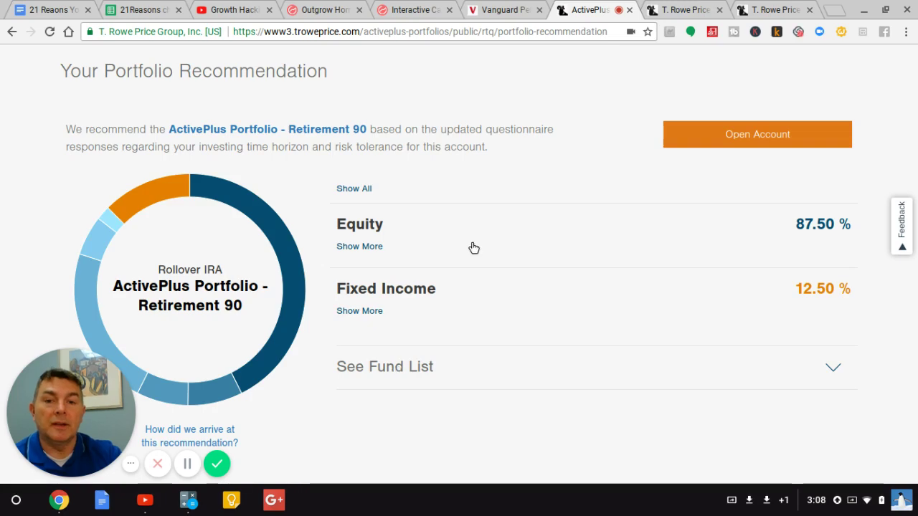
{"action": "scroll", "coordinate": [473, 248], "scroll_direction": "down", "scroll_amount": 5}
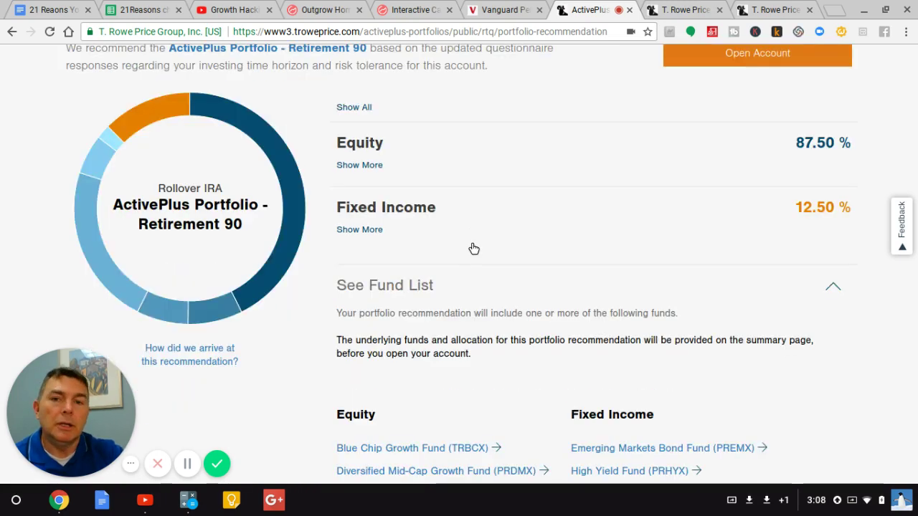
{"action": "scroll", "coordinate": [252, 225], "scroll_direction": "down", "scroll_amount": 1}
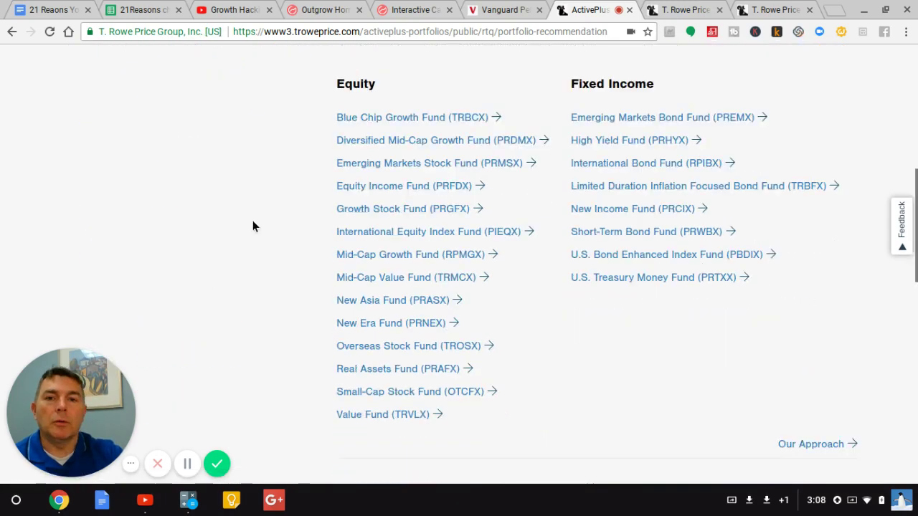
{"action": "scroll", "coordinate": [253, 225], "scroll_direction": "up", "scroll_amount": 1}
{"action": "scroll", "coordinate": [253, 226], "scroll_direction": "down", "scroll_amount": 2}
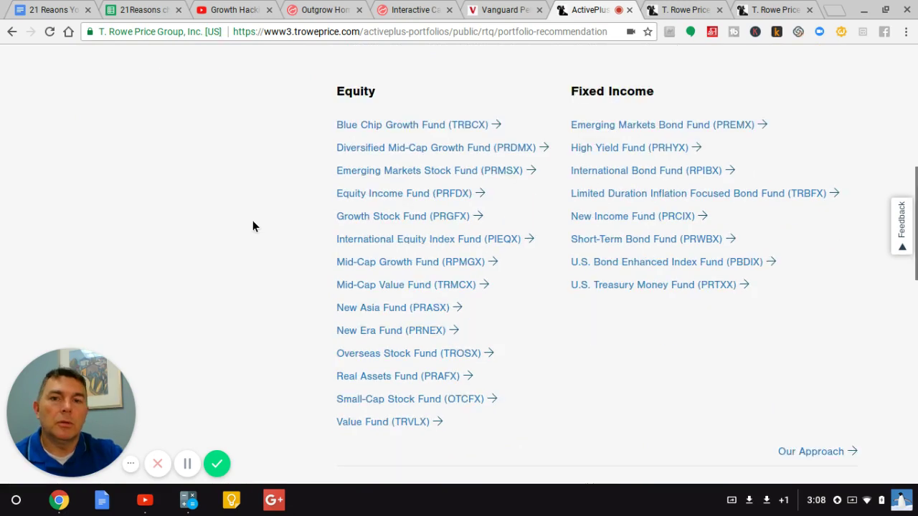
{"action": "scroll", "coordinate": [252, 226], "scroll_direction": "up", "scroll_amount": 1}
{"action": "scroll", "coordinate": [253, 225], "scroll_direction": "up", "scroll_amount": 3}
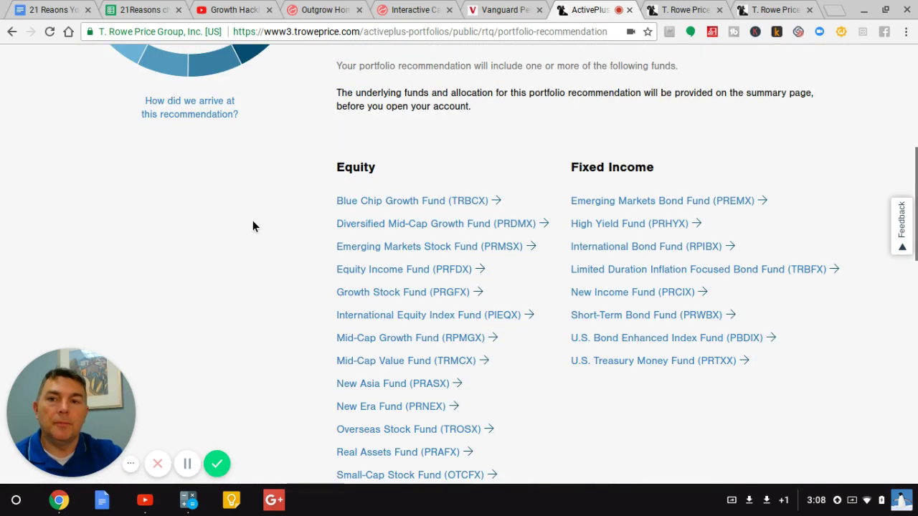
{"action": "scroll", "coordinate": [252, 226], "scroll_direction": "down", "scroll_amount": 3}
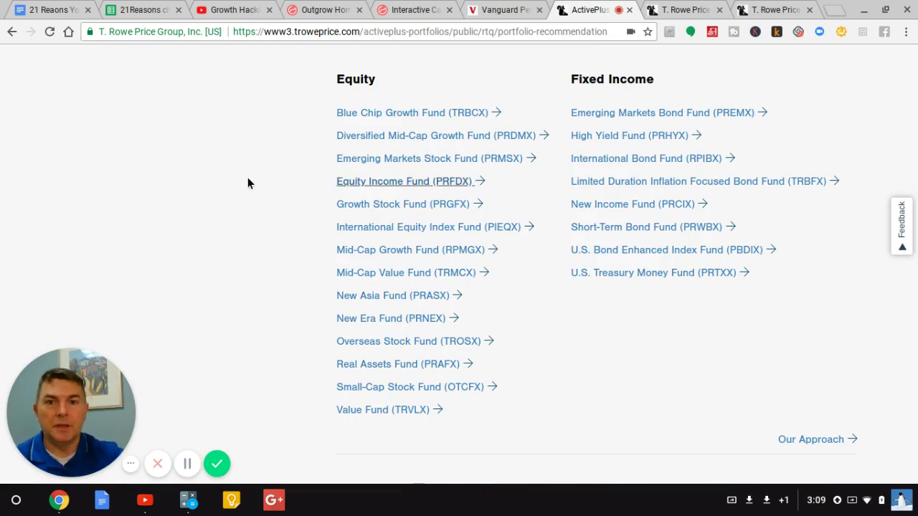
{"action": "scroll", "coordinate": [246, 244], "scroll_direction": "up", "scroll_amount": 2}
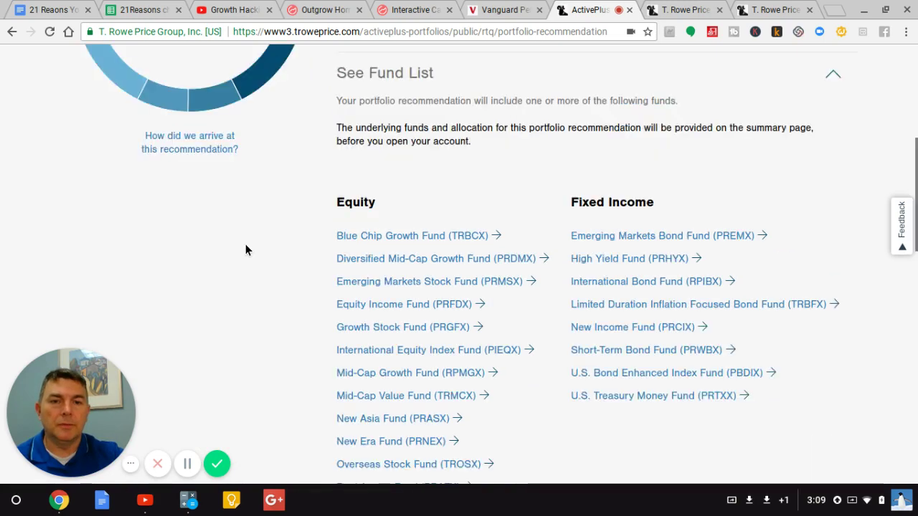
{"action": "scroll", "coordinate": [245, 244], "scroll_direction": "up", "scroll_amount": 5}
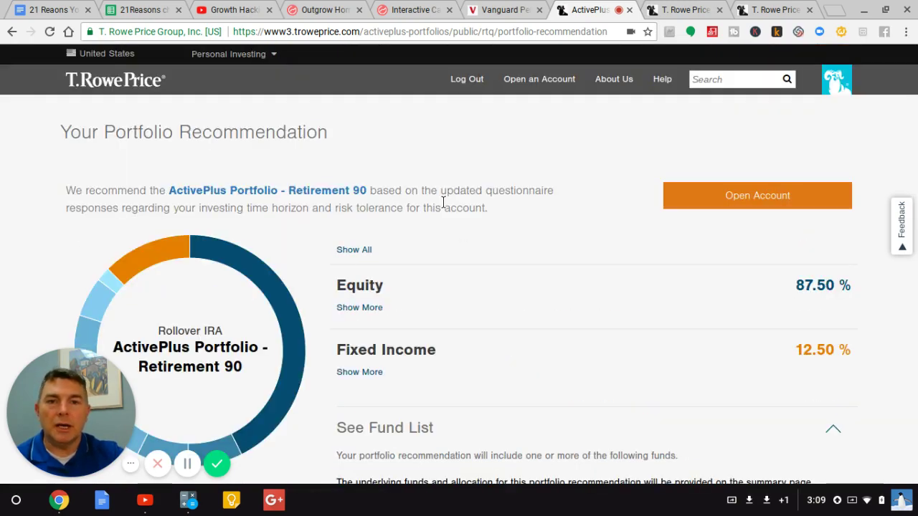
{"action": "scroll", "coordinate": [513, 217], "scroll_direction": "down", "scroll_amount": 7}
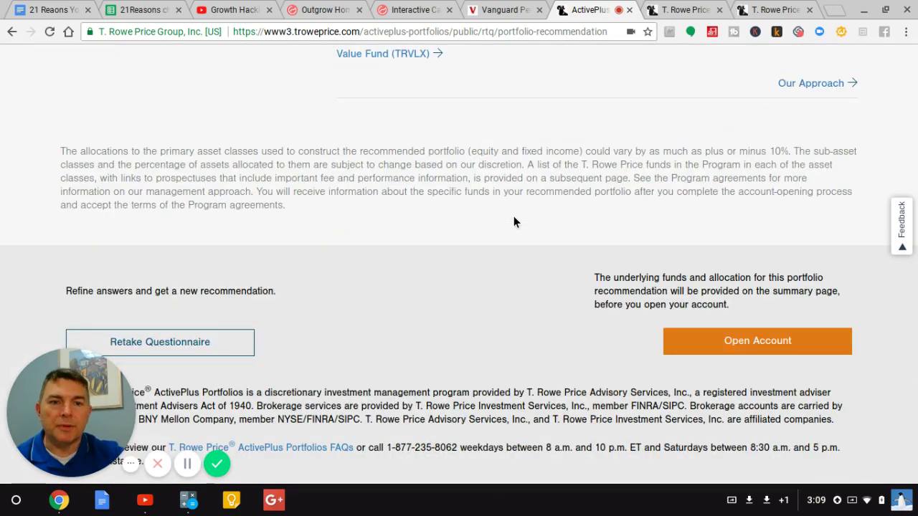
{"action": "scroll", "coordinate": [513, 217], "scroll_direction": "down", "scroll_amount": 2}
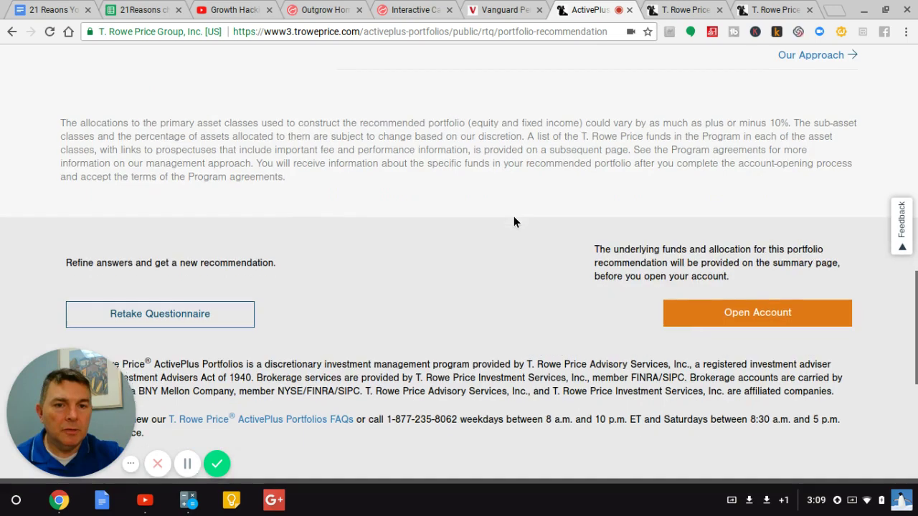
{"action": "scroll", "coordinate": [514, 217], "scroll_direction": "down", "scroll_amount": 1}
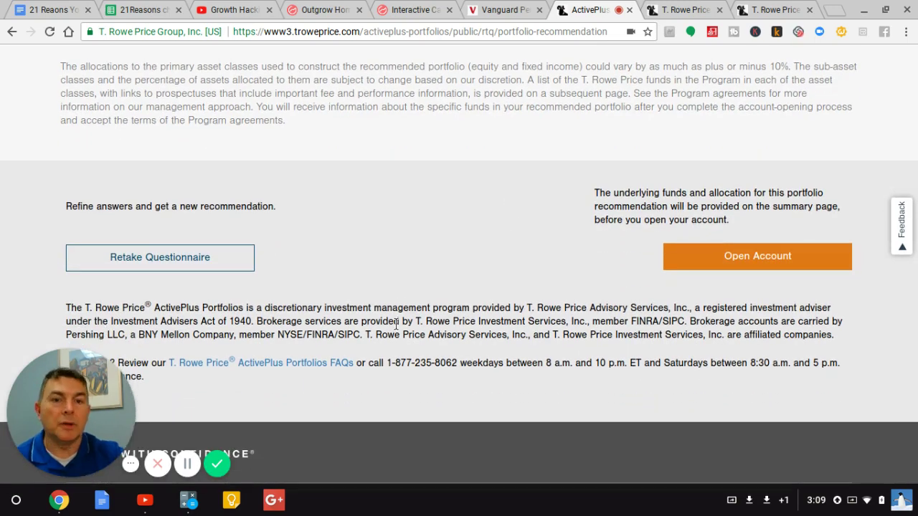
{"action": "key", "text": "Home"}
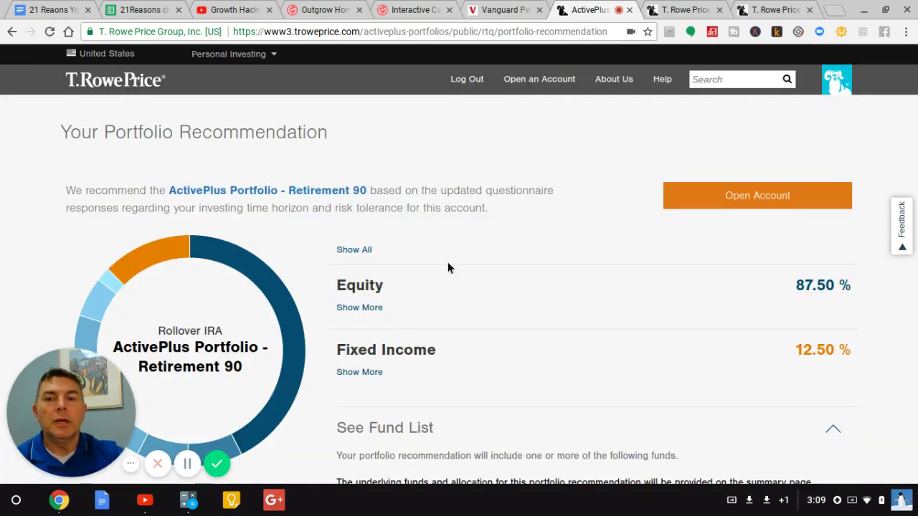
{"action": "scroll", "coordinate": [448, 260], "scroll_direction": "down", "scroll_amount": 5}
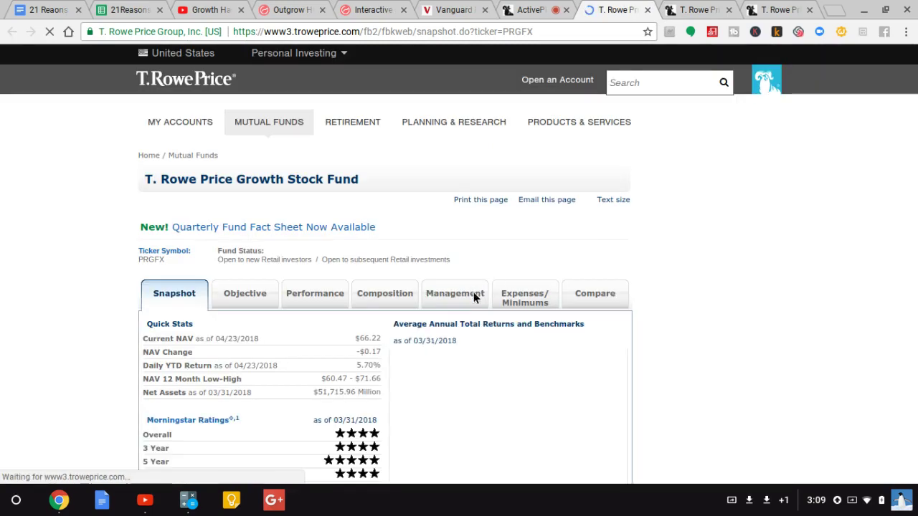
- Check the Growth Stock Fund's management and expenses/minimums, then return to the ActivePlus recommendation
{"action": "left_click", "coordinate": [459, 295]}
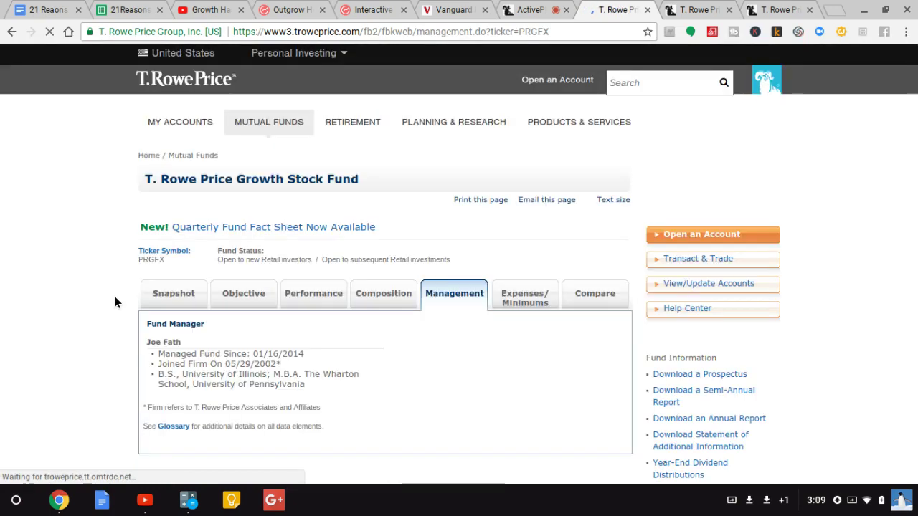
{"action": "scroll", "coordinate": [115, 302], "scroll_direction": "down", "scroll_amount": 4}
{"action": "scroll", "coordinate": [115, 301], "scroll_direction": "up", "scroll_amount": 2}
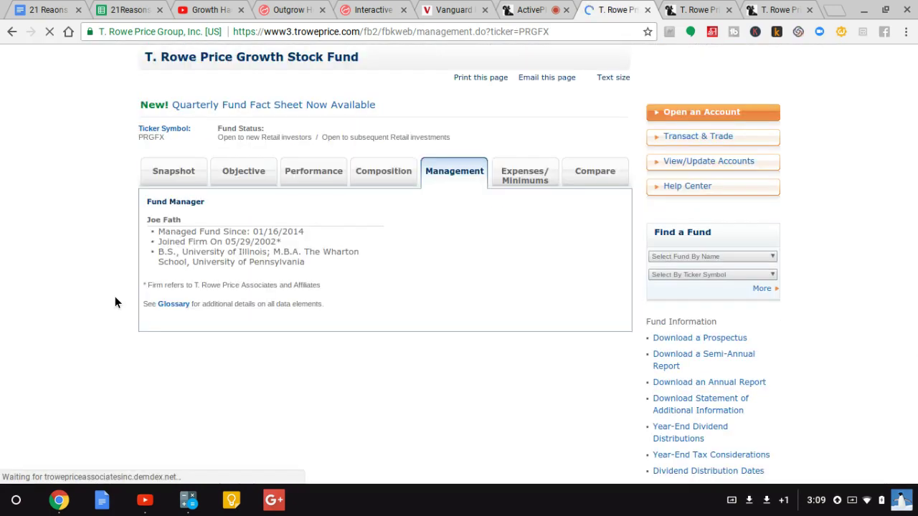
{"action": "left_click", "coordinate": [525, 175]}
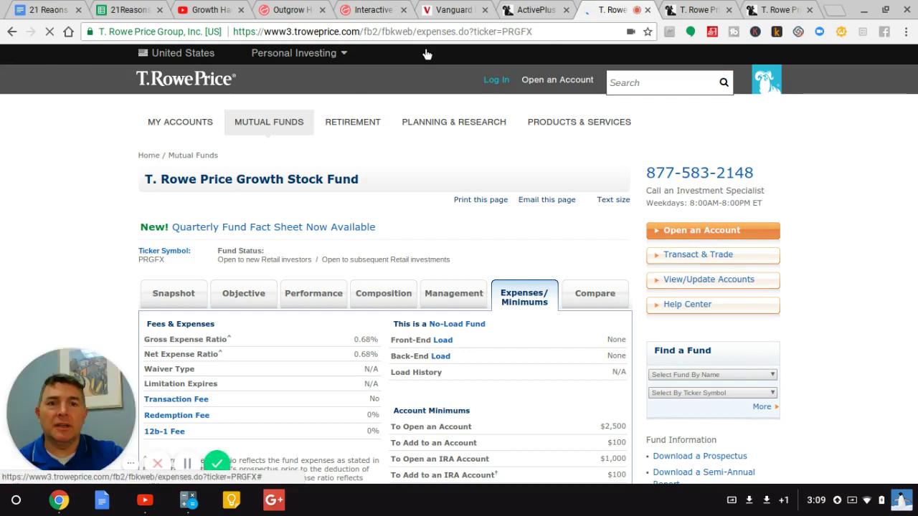
{"action": "left_click", "coordinate": [538, 13]}
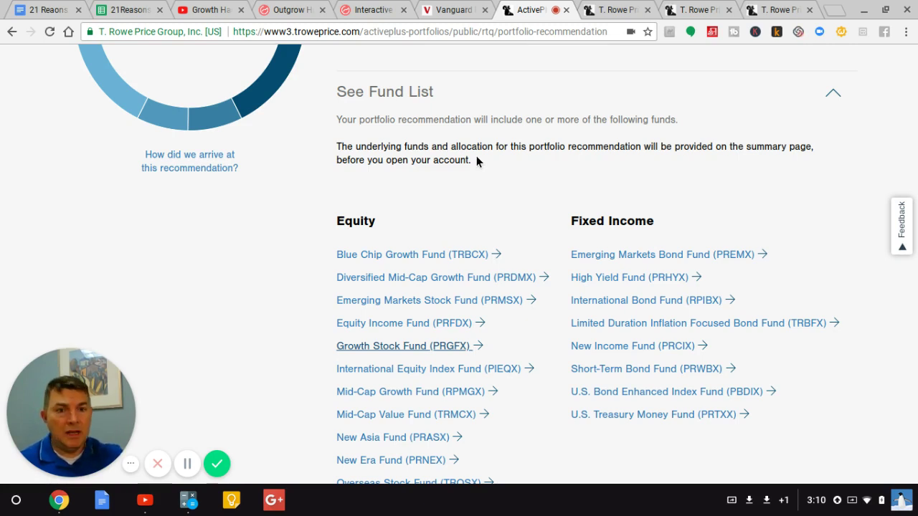
{"action": "scroll", "coordinate": [476, 160], "scroll_direction": "down", "scroll_amount": 2}
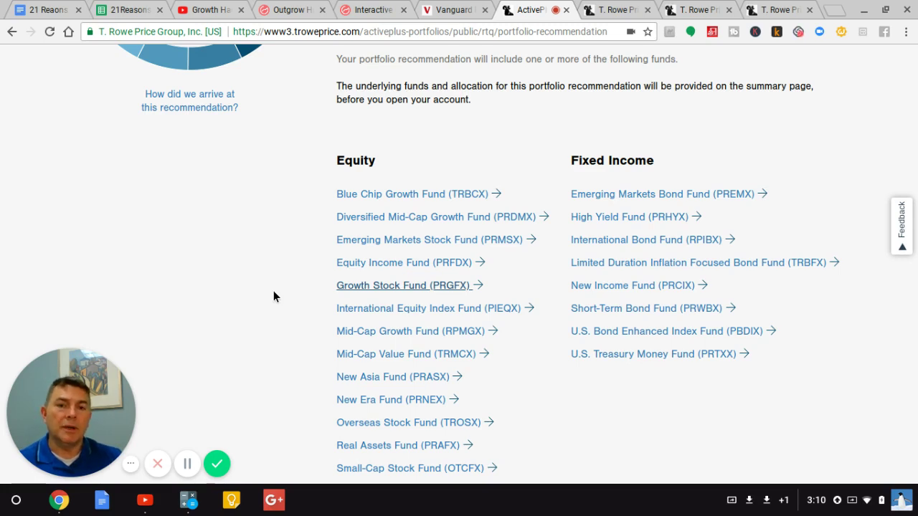
{"action": "scroll", "coordinate": [273, 290], "scroll_direction": "down", "scroll_amount": 1}
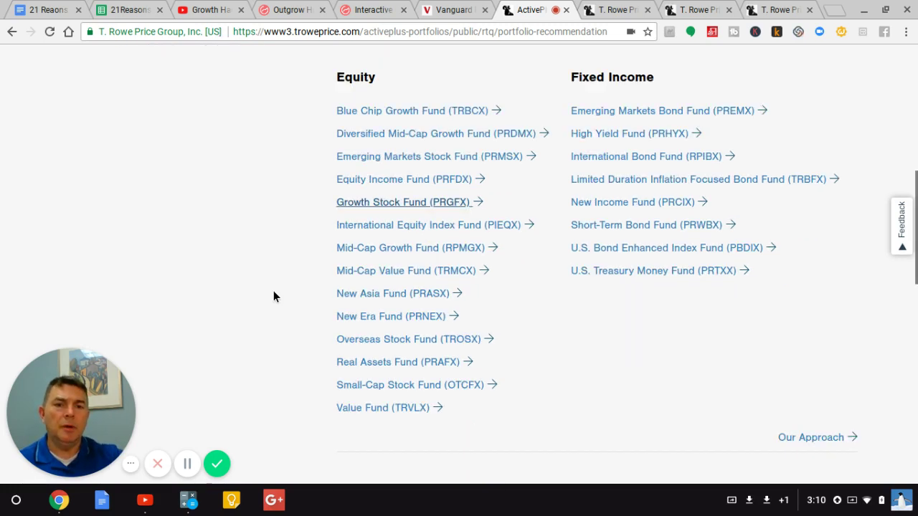
{"action": "scroll", "coordinate": [691, 259], "scroll_direction": "up", "scroll_amount": 4}
{"action": "scroll", "coordinate": [690, 259], "scroll_direction": "up", "scroll_amount": 2}
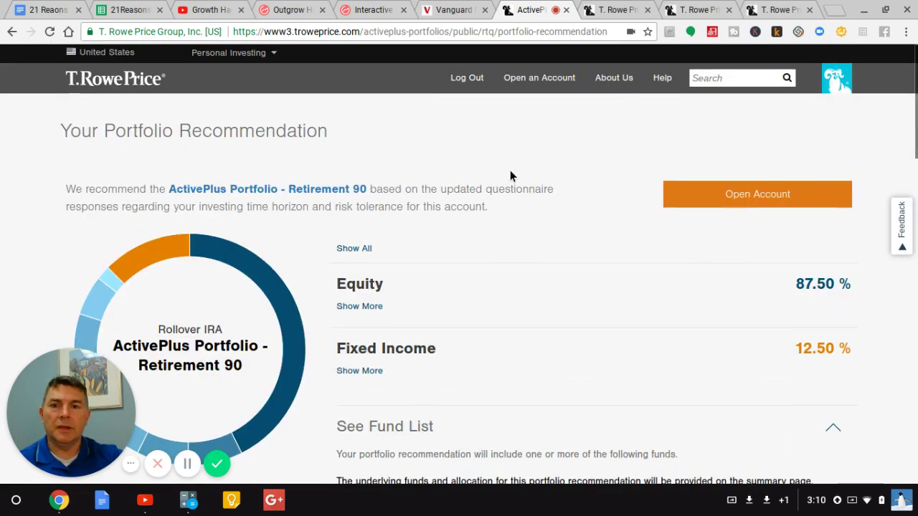
- Step back through the questionnaire to the account type question
{"action": "left_click", "coordinate": [12, 32]}
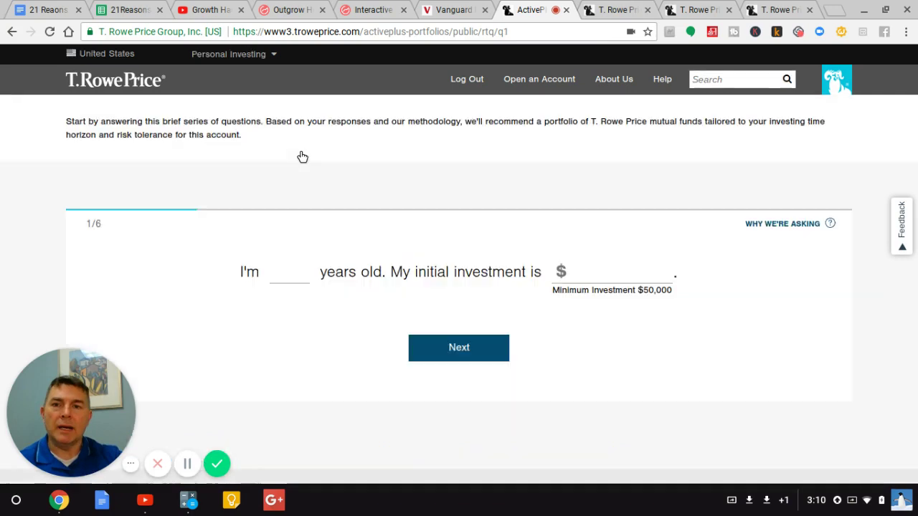
{"action": "left_click", "coordinate": [10, 33]}
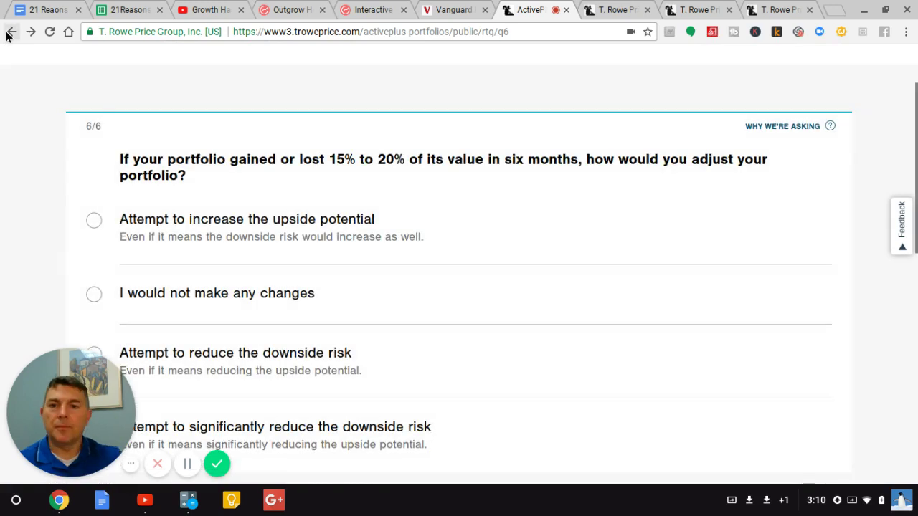
{"action": "left_click", "coordinate": [10, 34]}
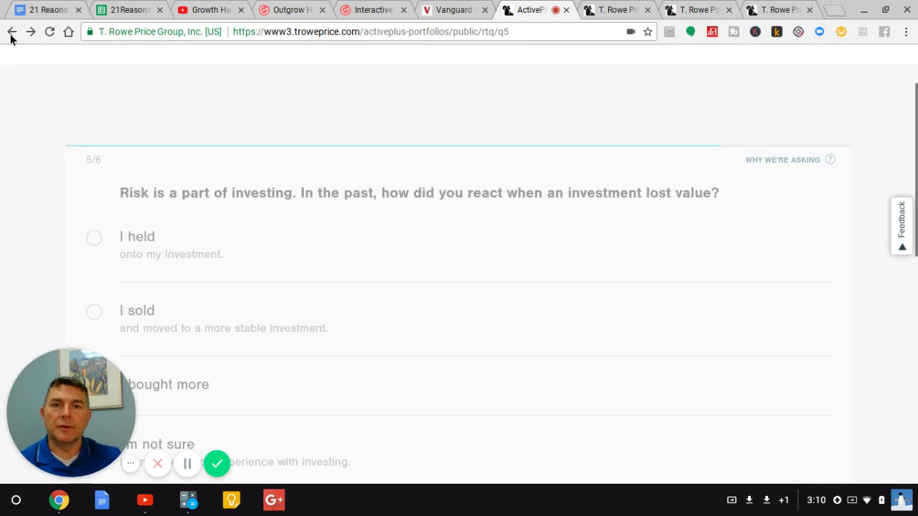
{"action": "left_click", "coordinate": [11, 33]}
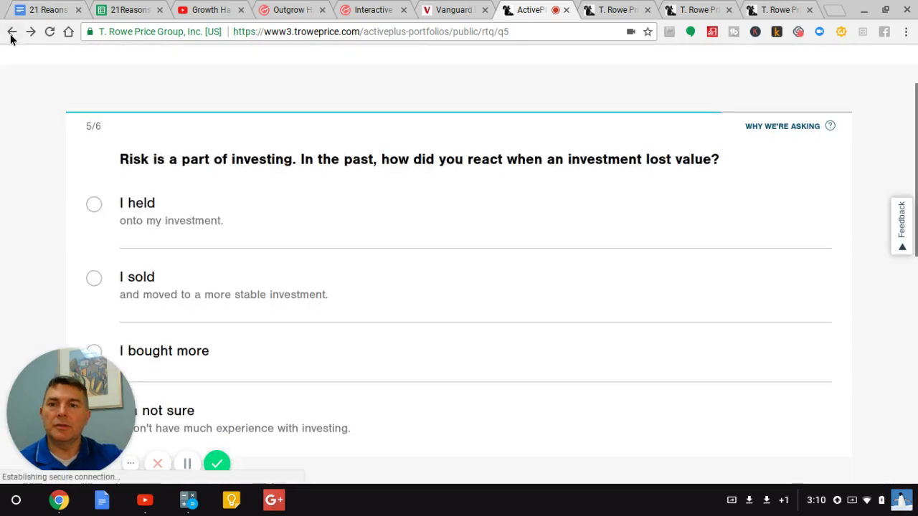
{"action": "left_click", "coordinate": [11, 33]}
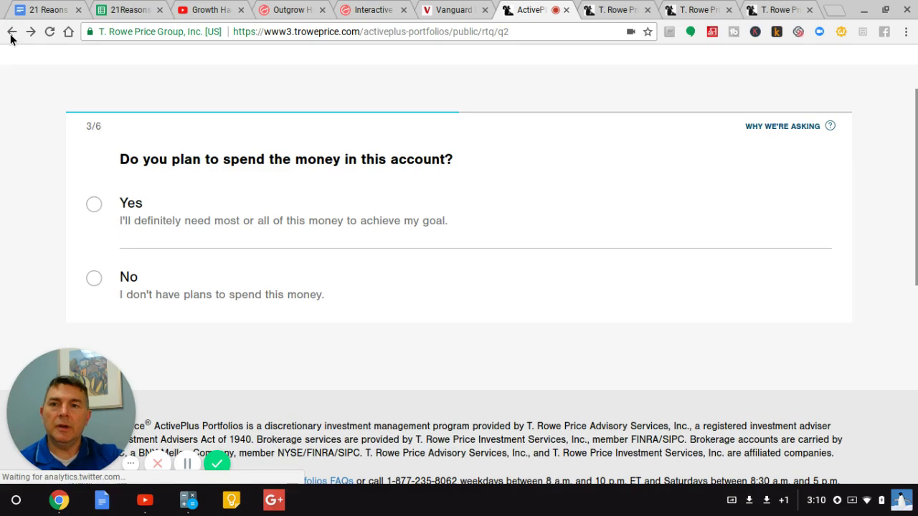
{"action": "left_click", "coordinate": [11, 34]}
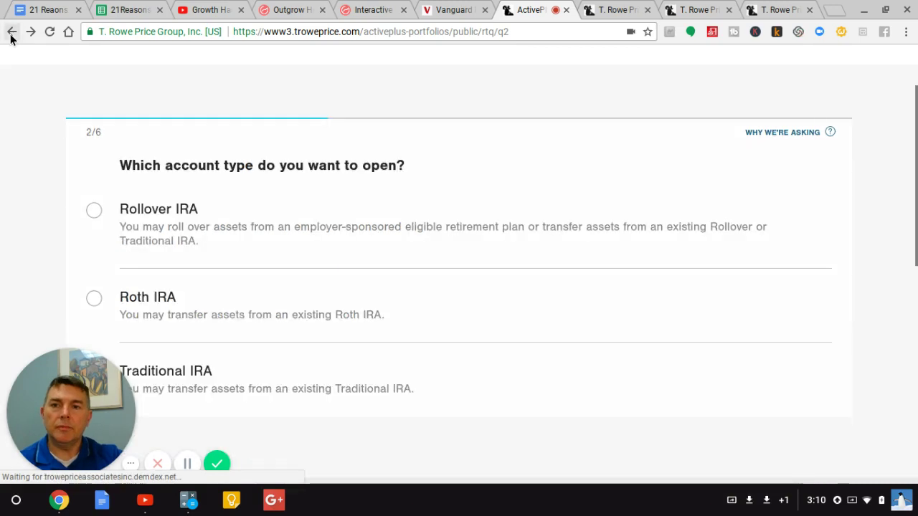
- Answer Roth IRA, not spending, Growth potential, held on, and would not make changes
{"action": "left_click", "coordinate": [93, 293]}
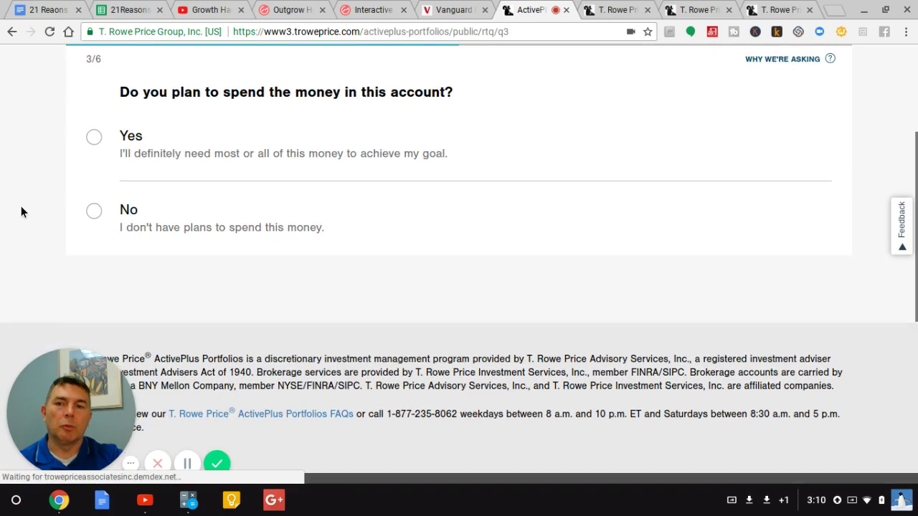
{"action": "left_click", "coordinate": [94, 210]}
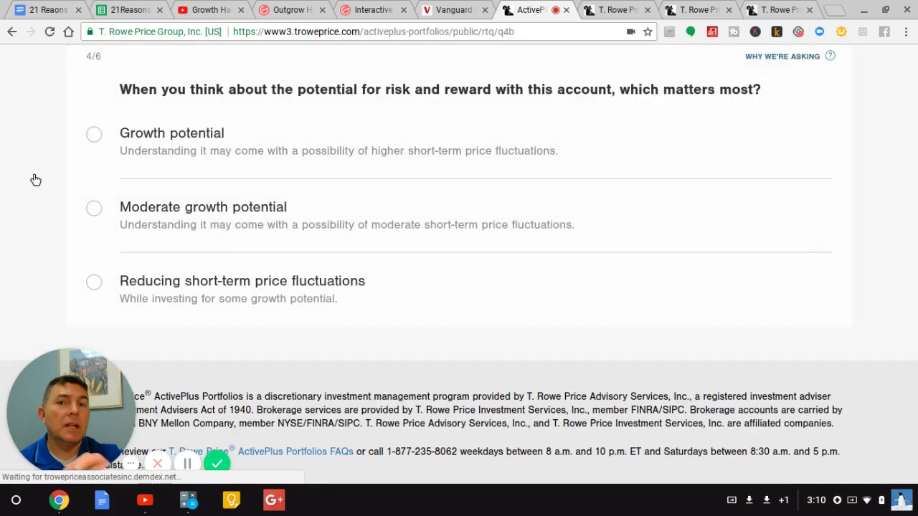
{"action": "left_click", "coordinate": [92, 146]}
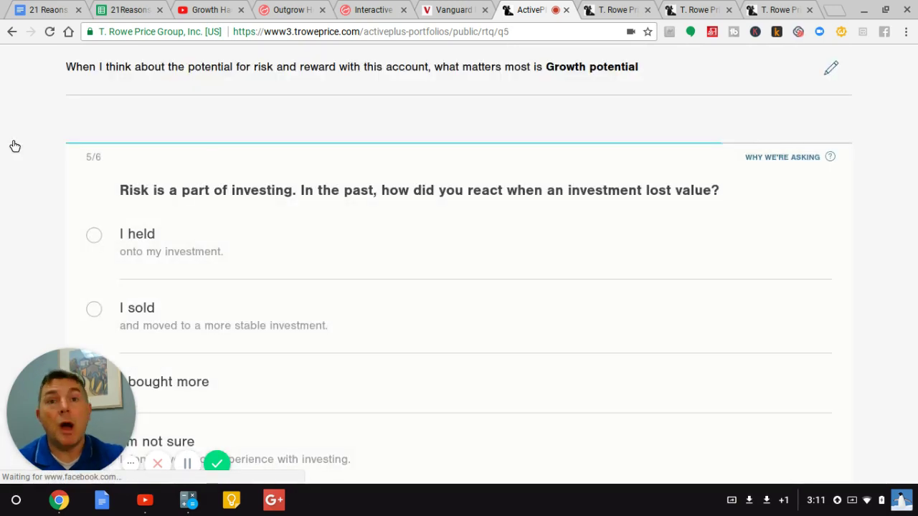
{"action": "scroll", "coordinate": [13, 147], "scroll_direction": "down", "scroll_amount": 3}
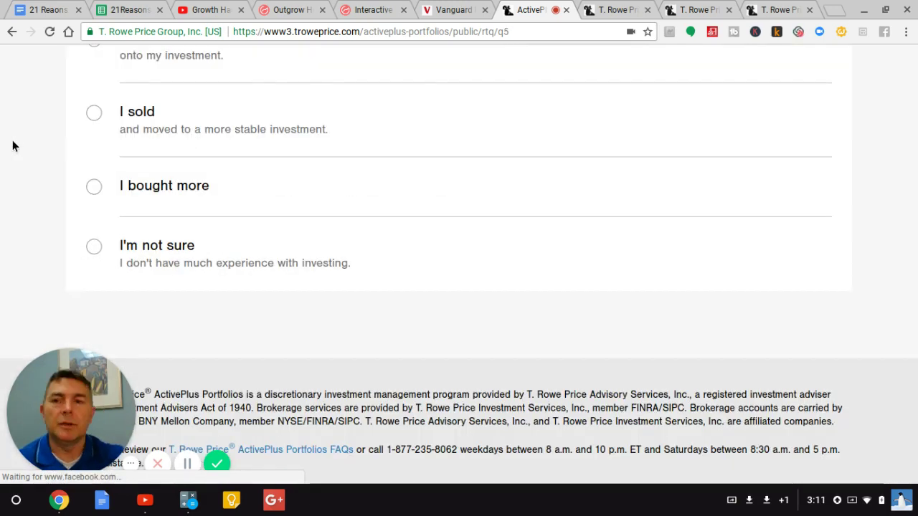
{"action": "scroll", "coordinate": [13, 147], "scroll_direction": "up", "scroll_amount": 1}
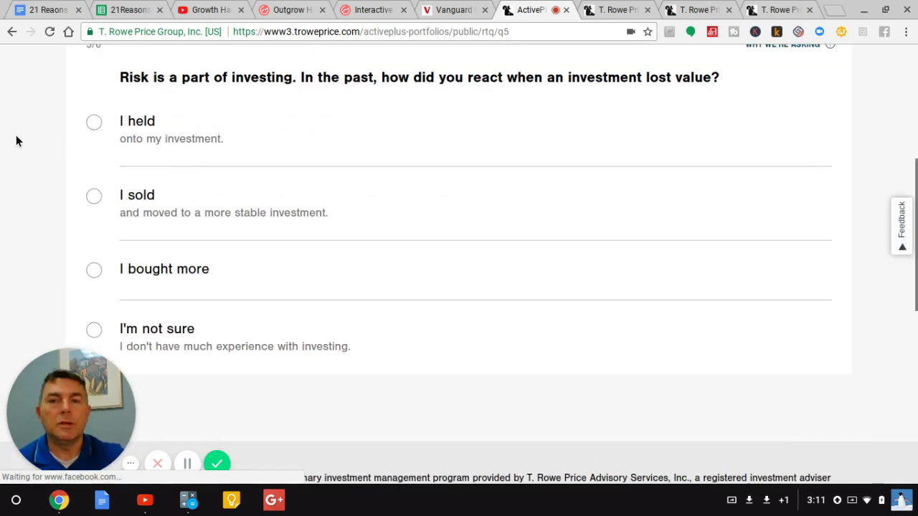
{"action": "left_click", "coordinate": [75, 129]}
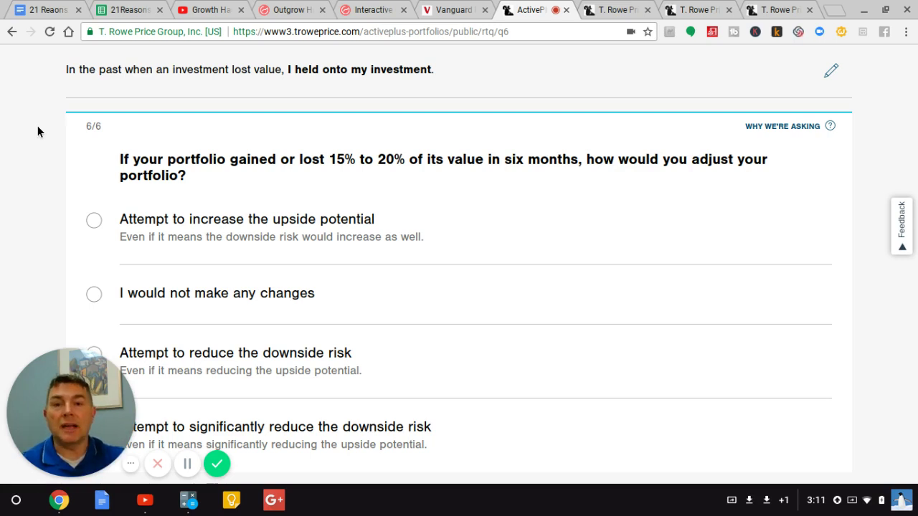
{"action": "scroll", "coordinate": [36, 156], "scroll_direction": "down", "scroll_amount": 2}
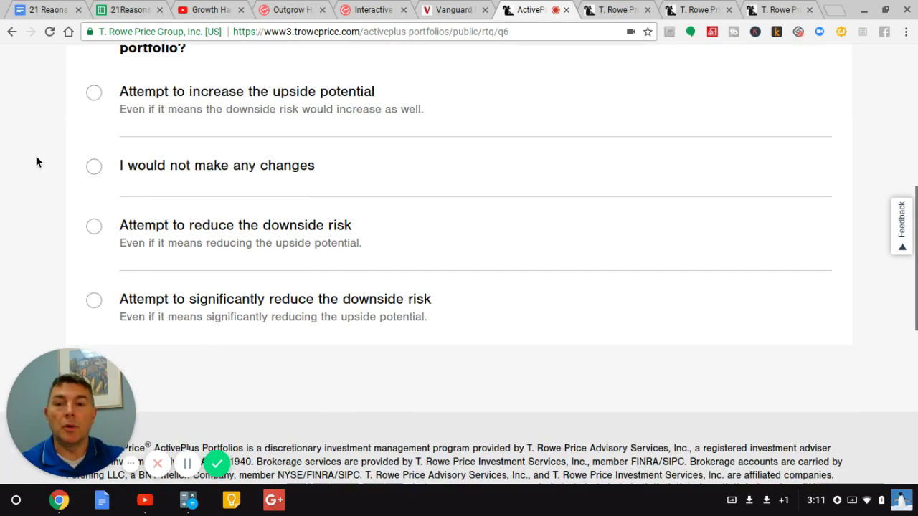
{"action": "left_click", "coordinate": [96, 170]}
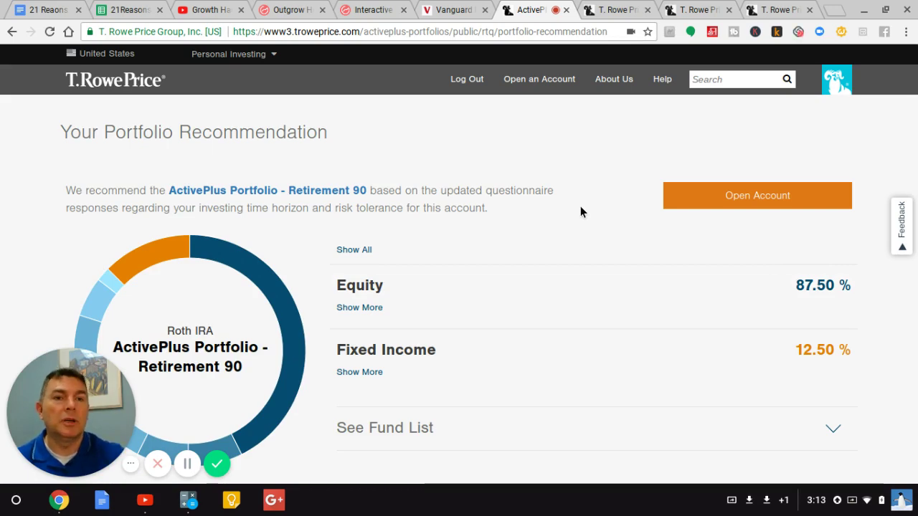
- Review the Roth IRA recommendation: Retirement 90 at 87.50% Equity and 12.50% Fixed Income
{"action": "scroll", "coordinate": [580, 208], "scroll_direction": "down", "scroll_amount": 1}
{"action": "scroll", "coordinate": [580, 206], "scroll_direction": "down", "scroll_amount": 5}
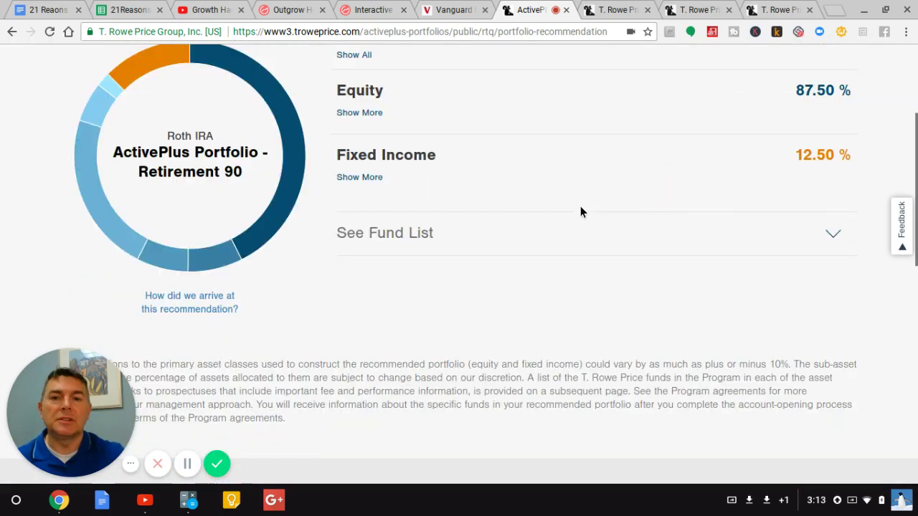
{"action": "scroll", "coordinate": [580, 206], "scroll_direction": "up", "scroll_amount": 5}
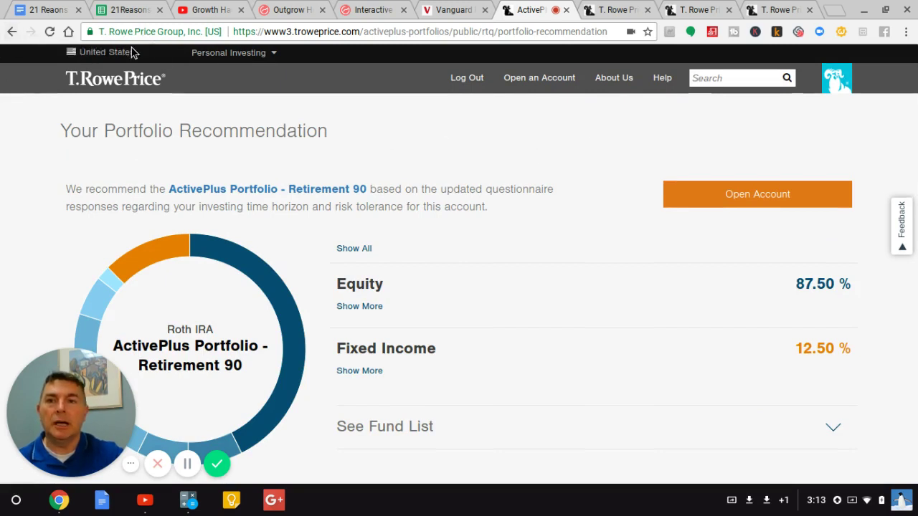
- Switch to the main TRowePrice.com site from the Personal Investing site list
{"action": "left_click", "coordinate": [221, 55]}
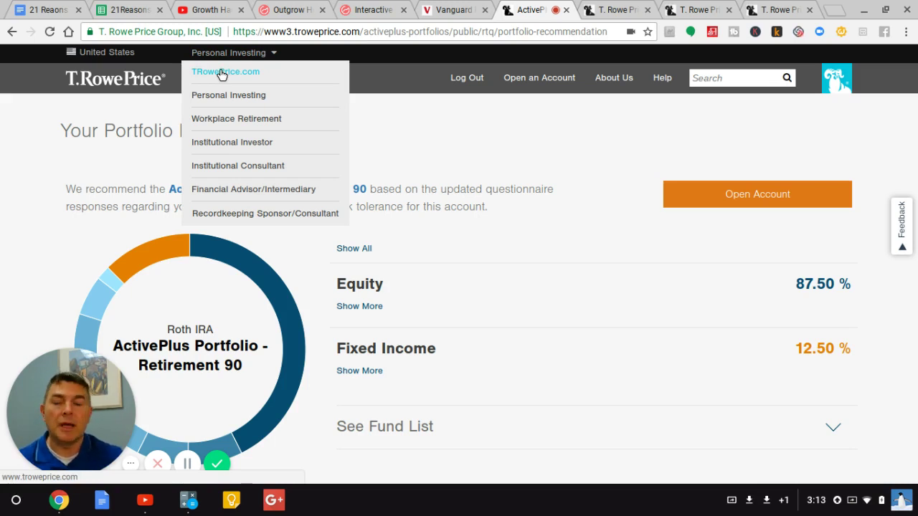
{"action": "left_click", "coordinate": [221, 74]}
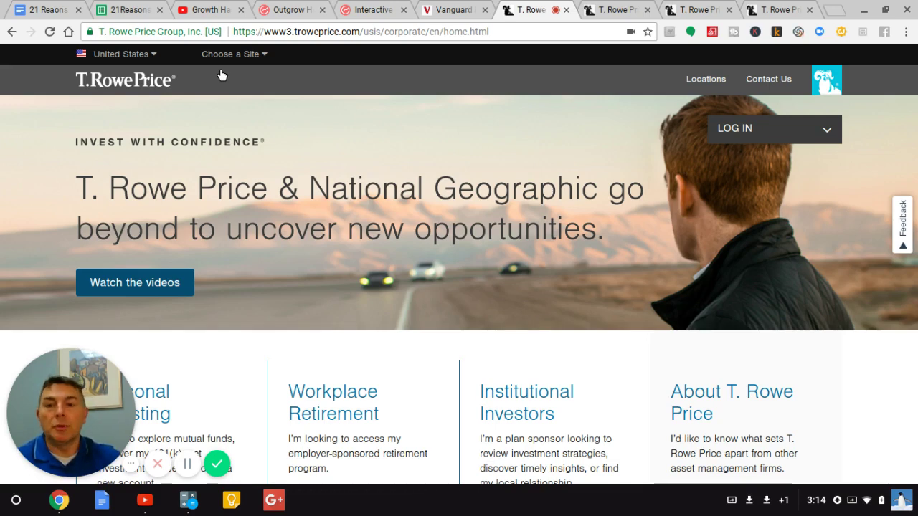
{"action": "scroll", "coordinate": [370, 144], "scroll_direction": "down", "scroll_amount": 1}
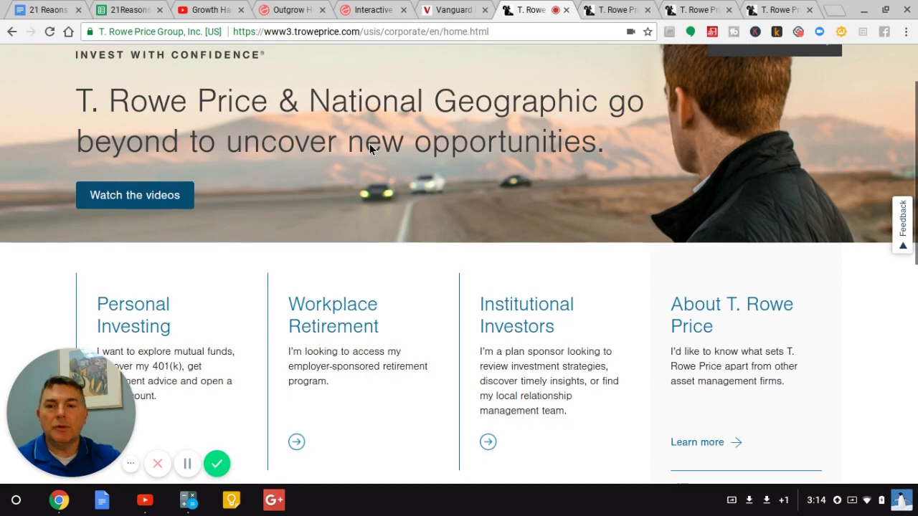
{"action": "scroll", "coordinate": [320, 149], "scroll_direction": "up", "scroll_amount": 1}
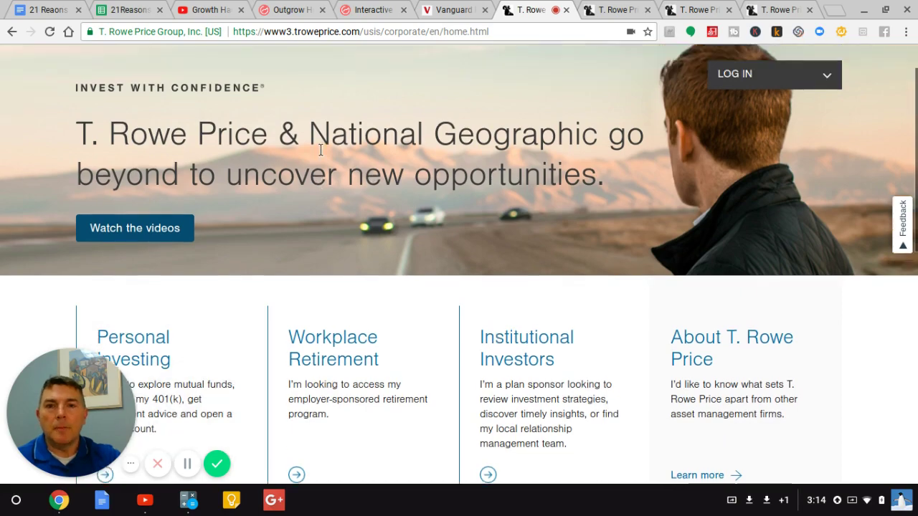
{"action": "scroll", "coordinate": [321, 149], "scroll_direction": "down", "scroll_amount": 6}
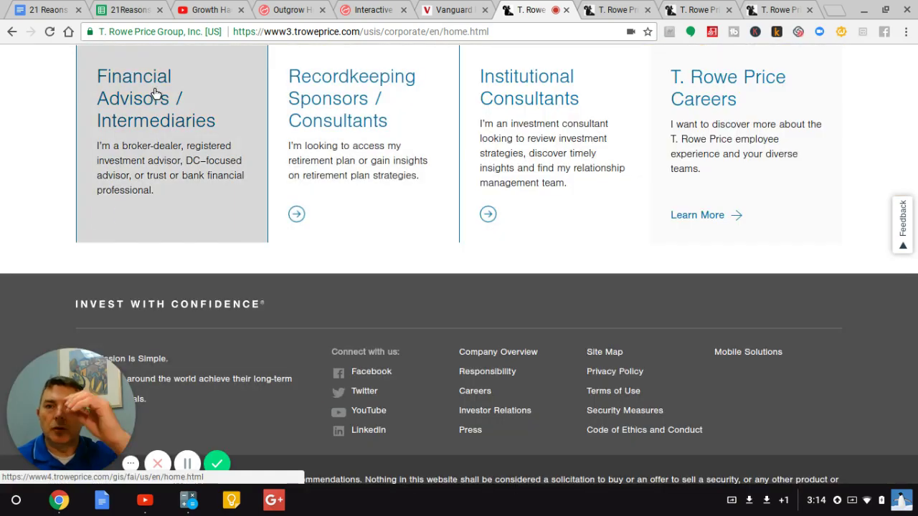
{"action": "left_click", "coordinate": [154, 96]}
{"action": "scroll", "coordinate": [574, 218], "scroll_direction": "up", "scroll_amount": 1}
{"action": "scroll", "coordinate": [617, 215], "scroll_direction": "up", "scroll_amount": 5}
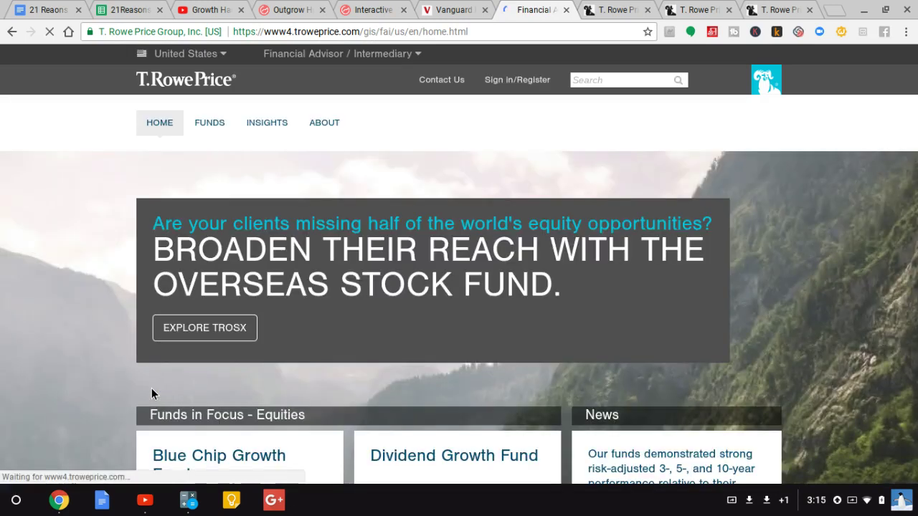
{"action": "left_click", "coordinate": [11, 32]}
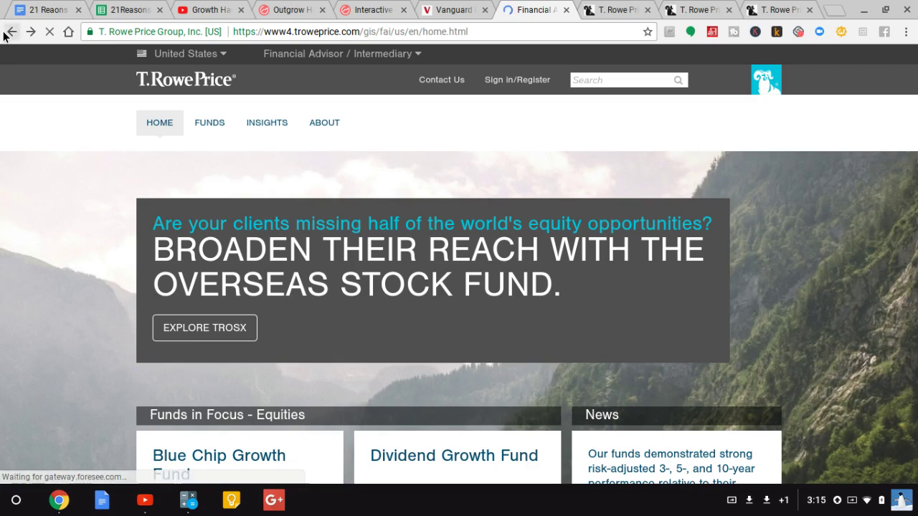
{"action": "left_click", "coordinate": [9, 33]}
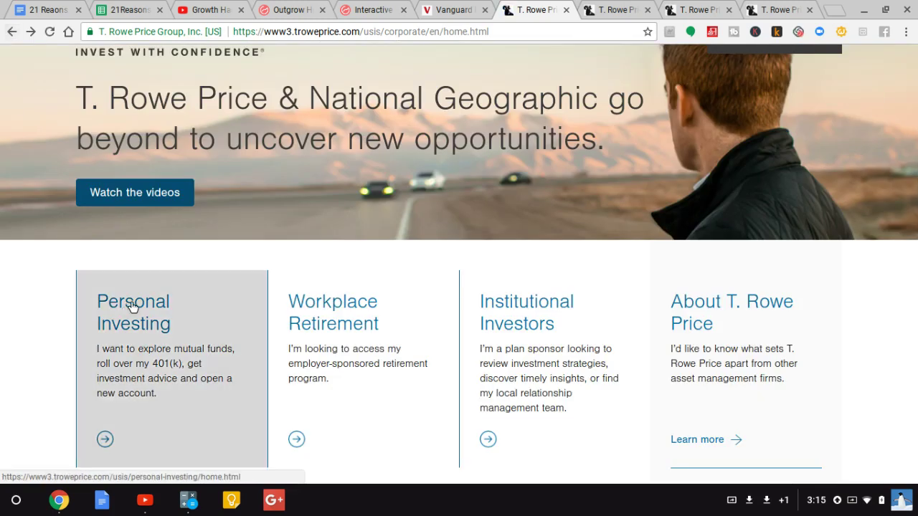
- Open the Personal Investing section and look over its page
{"action": "left_click", "coordinate": [132, 306]}
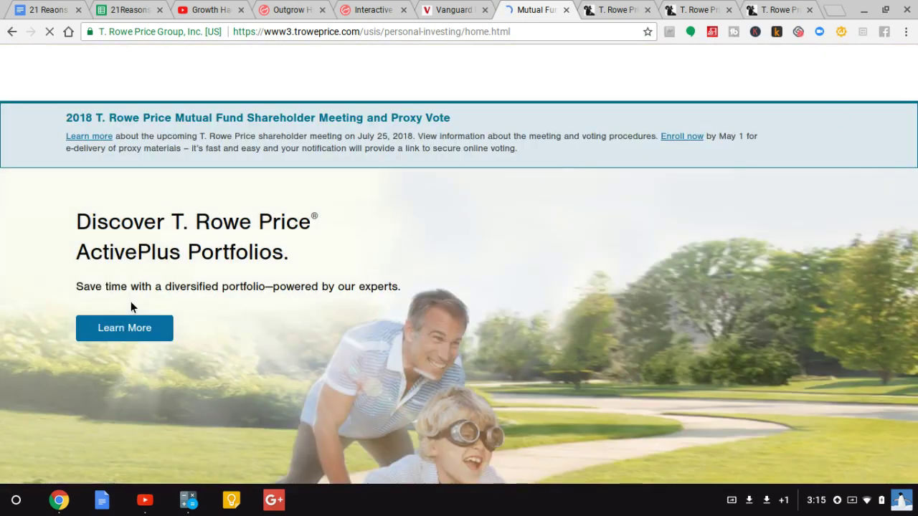
{"action": "scroll", "coordinate": [461, 198], "scroll_direction": "down", "scroll_amount": 10}
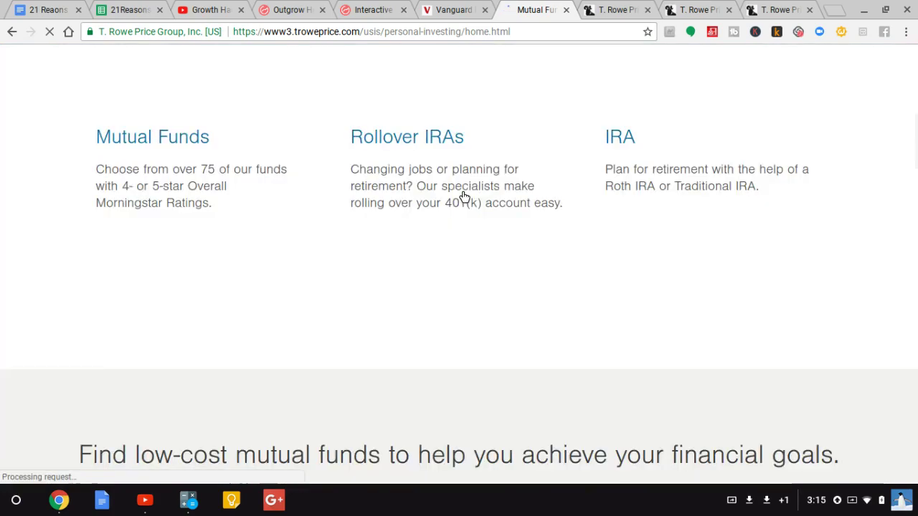
{"action": "scroll", "coordinate": [494, 282], "scroll_direction": "down", "scroll_amount": 8}
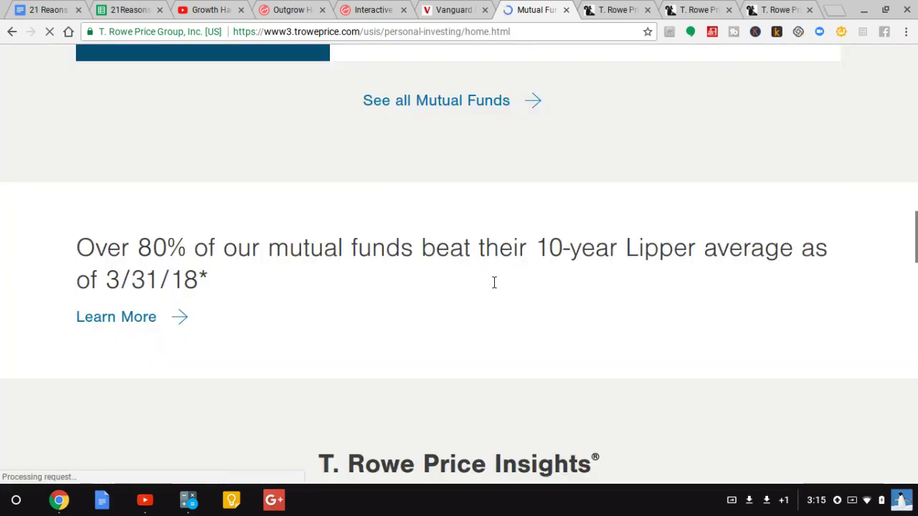
{"action": "scroll", "coordinate": [493, 282], "scroll_direction": "up", "scroll_amount": 18}
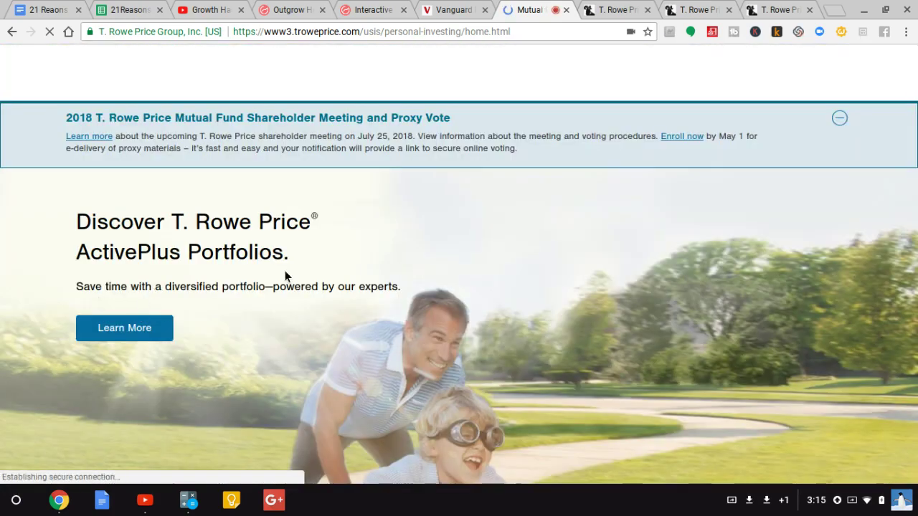
{"action": "scroll", "coordinate": [284, 275], "scroll_direction": "down", "scroll_amount": 4}
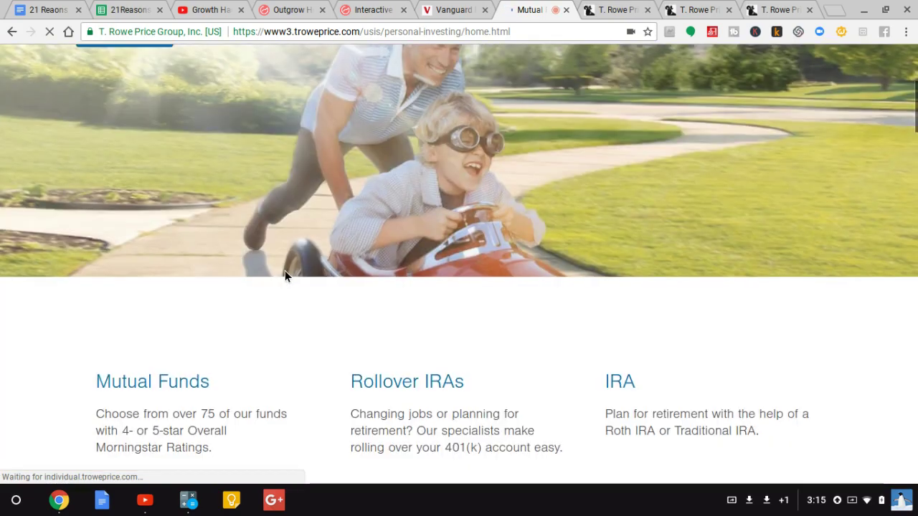
{"action": "scroll", "coordinate": [284, 275], "scroll_direction": "up", "scroll_amount": 1}
{"action": "scroll", "coordinate": [285, 272], "scroll_direction": "down", "scroll_amount": 10}
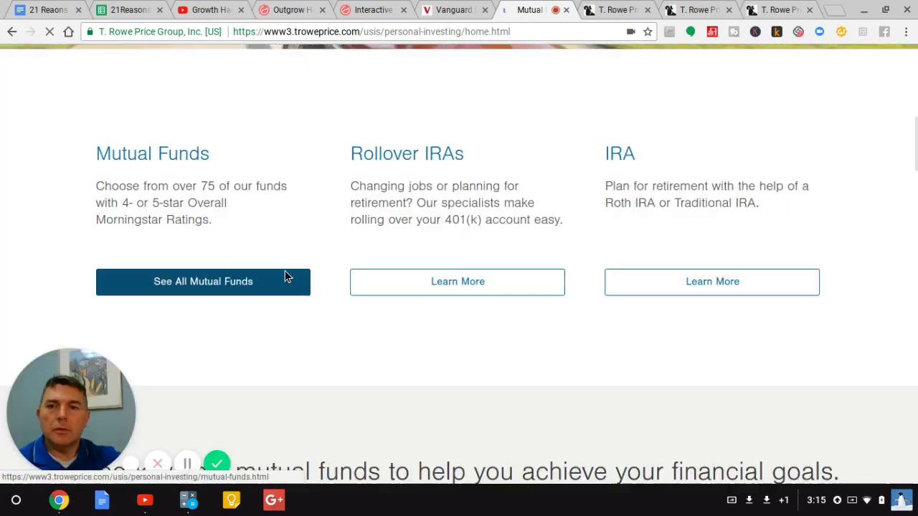
{"action": "scroll", "coordinate": [285, 277], "scroll_direction": "up", "scroll_amount": 15}
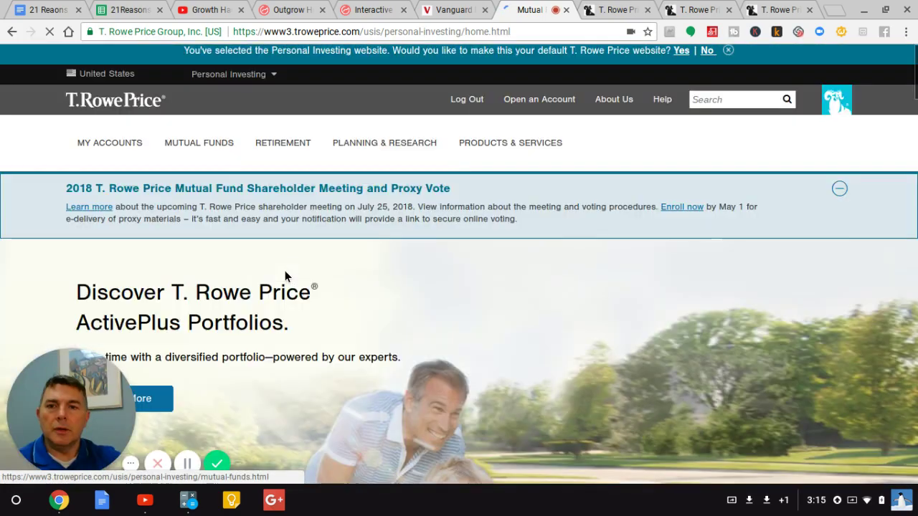
- Go to the Advice page under Planning & Research and select 'Consider Advisory Planning Service'
{"action": "mouse_move", "coordinate": [389, 142]}
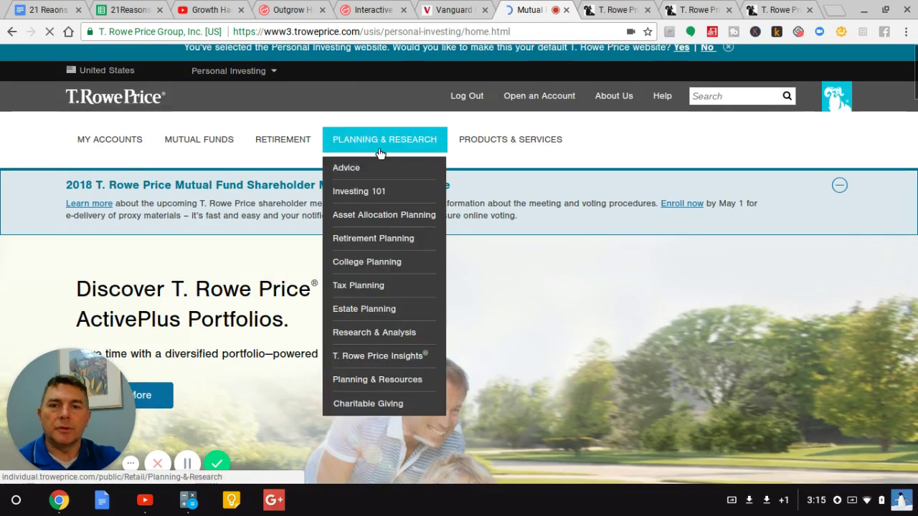
{"action": "left_click", "coordinate": [366, 168]}
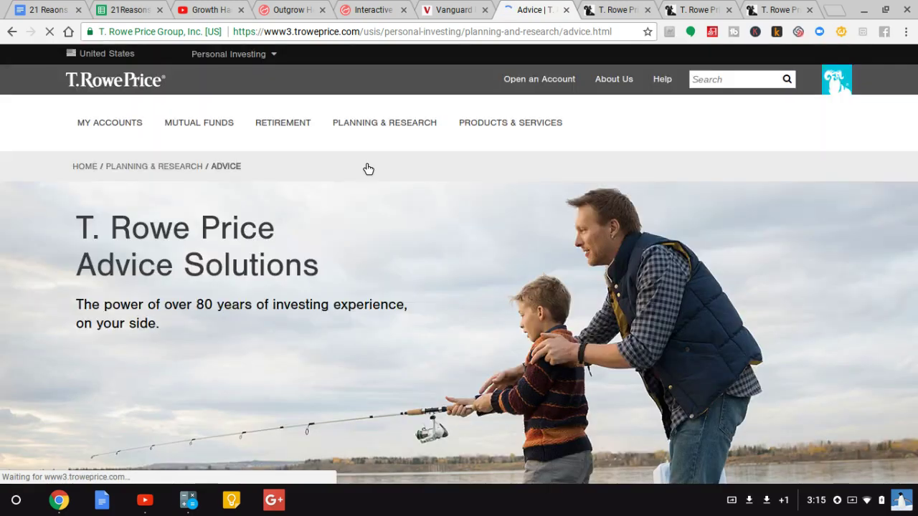
{"action": "scroll", "coordinate": [368, 168], "scroll_direction": "down", "scroll_amount": 4}
{"action": "scroll", "coordinate": [368, 168], "scroll_direction": "down", "scroll_amount": 3}
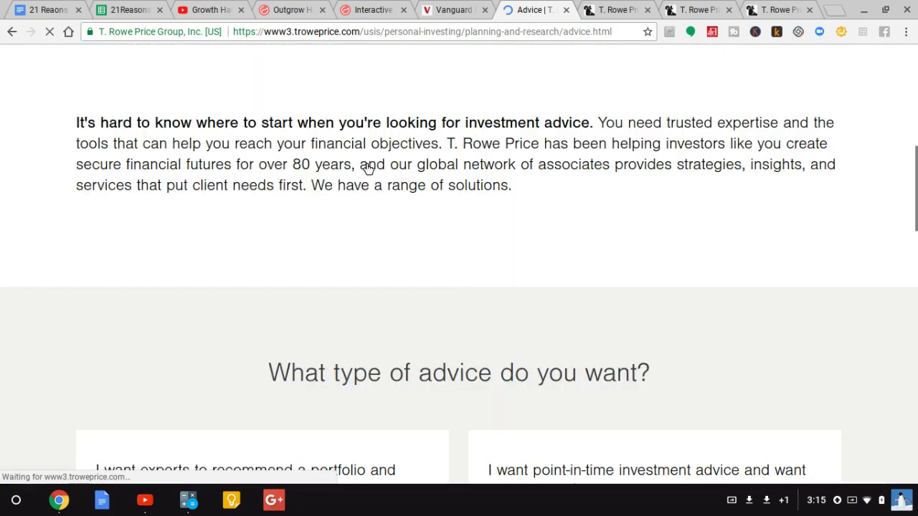
{"action": "scroll", "coordinate": [367, 169], "scroll_direction": "down", "scroll_amount": 8}
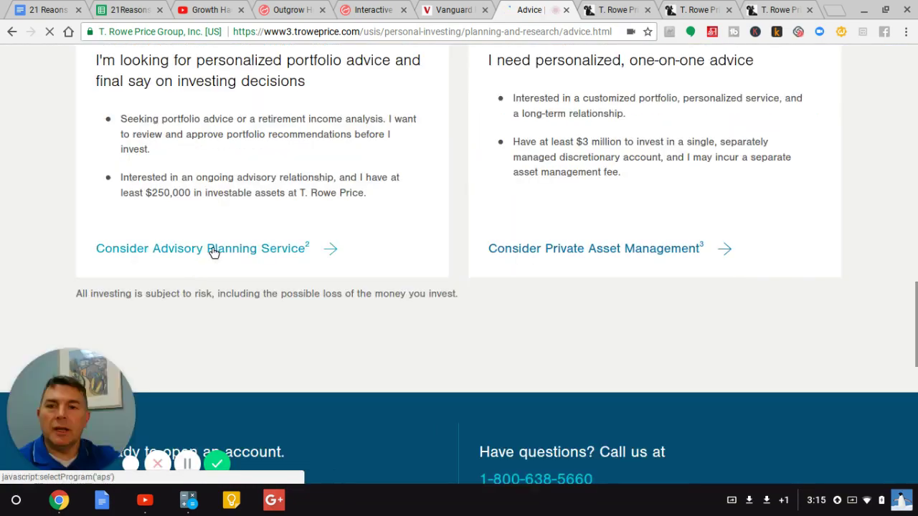
{"action": "left_click", "coordinate": [210, 250]}
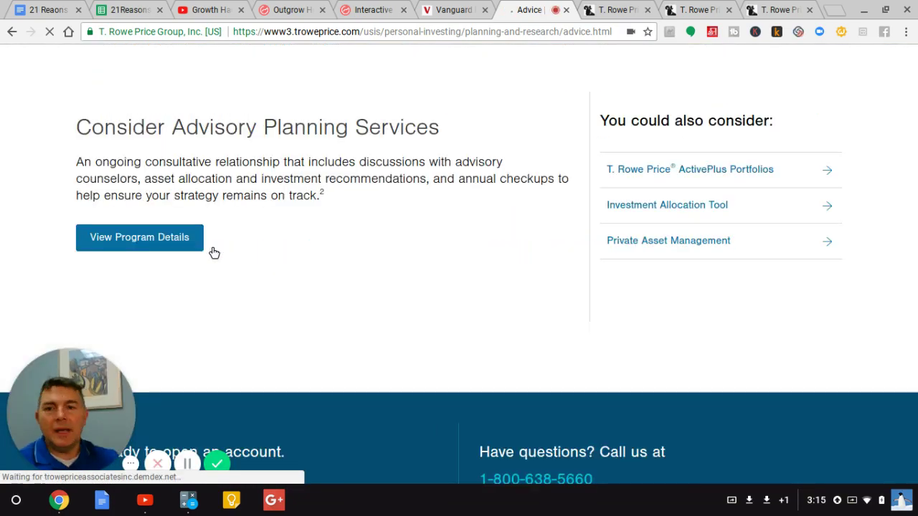
- Open the full Advisory Planning Service program details page
{"action": "left_click", "coordinate": [123, 249]}
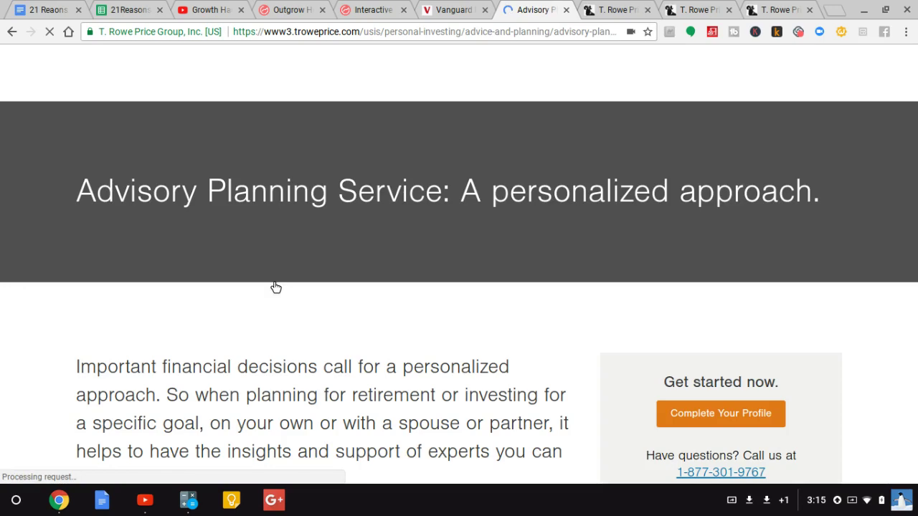
{"action": "scroll", "coordinate": [403, 285], "scroll_direction": "down", "scroll_amount": 7}
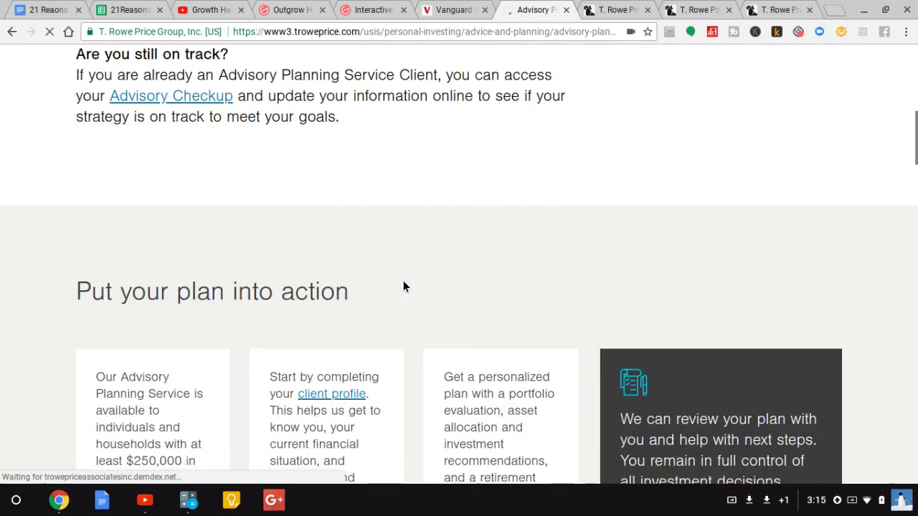
{"action": "scroll", "coordinate": [403, 287], "scroll_direction": "down", "scroll_amount": 3}
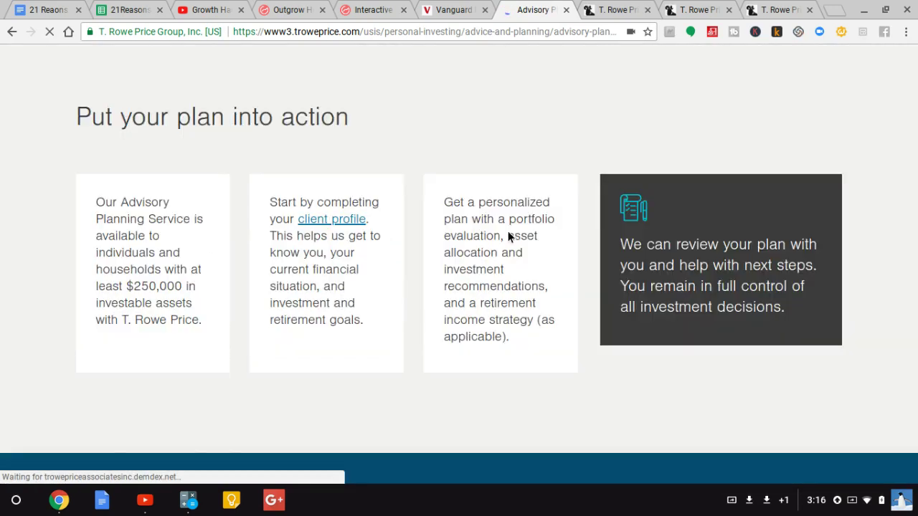
{"action": "scroll", "coordinate": [525, 222], "scroll_direction": "down", "scroll_amount": 7}
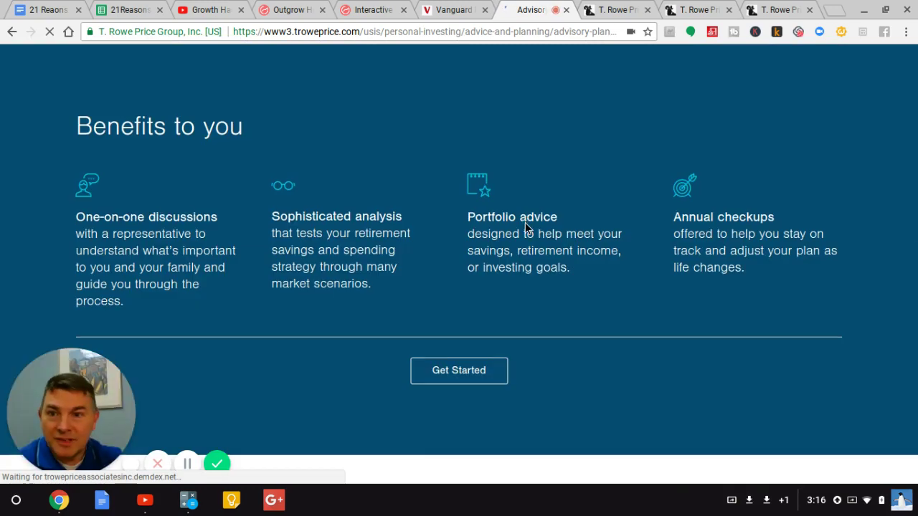
{"action": "scroll", "coordinate": [525, 226], "scroll_direction": "down", "scroll_amount": 6}
- Move down the program page to its Frequently asked questions section
{"action": "scroll", "coordinate": [525, 228], "scroll_direction": "down", "scroll_amount": 1}
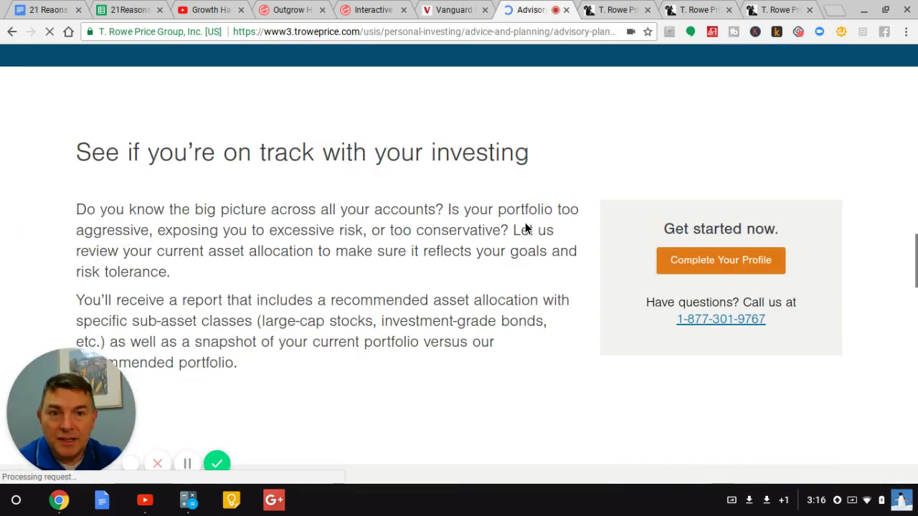
{"action": "scroll", "coordinate": [524, 228], "scroll_direction": "down", "scroll_amount": 4}
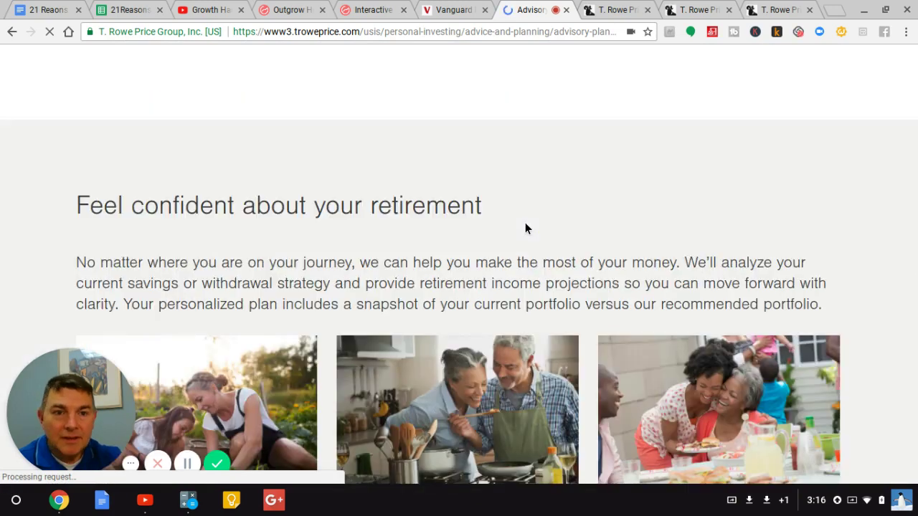
{"action": "scroll", "coordinate": [525, 228], "scroll_direction": "down", "scroll_amount": 5}
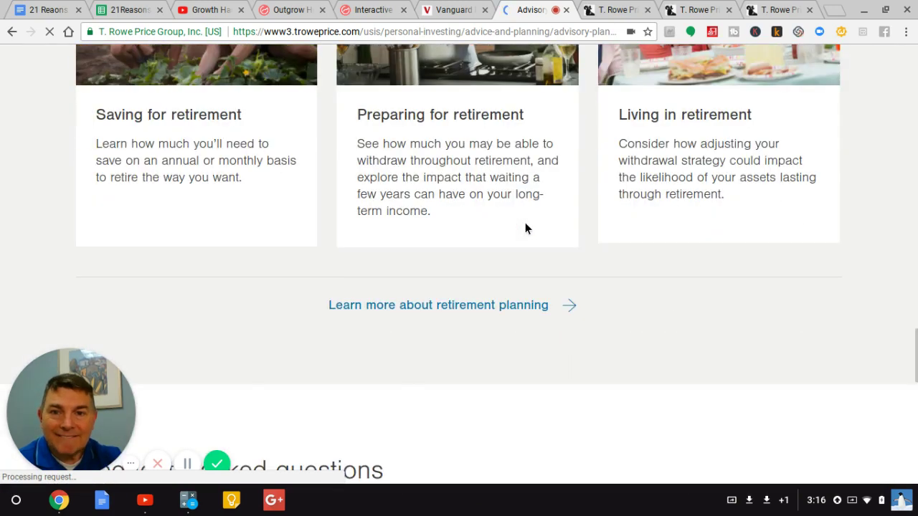
{"action": "scroll", "coordinate": [524, 228], "scroll_direction": "down", "scroll_amount": 4}
{"action": "scroll", "coordinate": [525, 228], "scroll_direction": "down", "scroll_amount": 3}
{"action": "scroll", "coordinate": [524, 228], "scroll_direction": "up", "scroll_amount": 1}
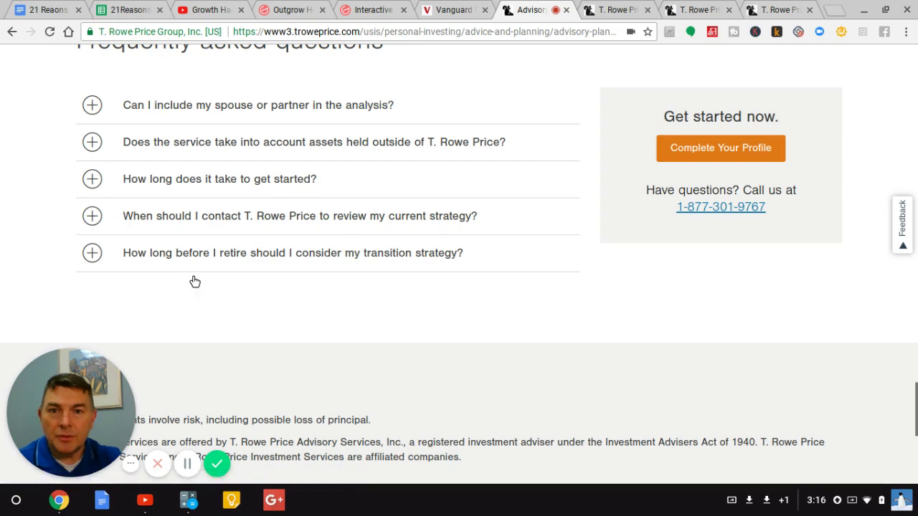
{"action": "scroll", "coordinate": [378, 327], "scroll_direction": "down", "scroll_amount": 3}
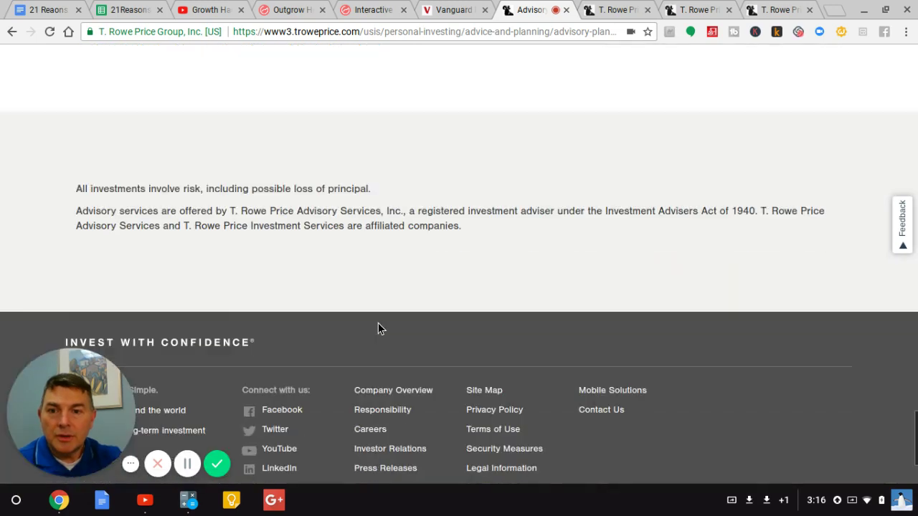
{"action": "scroll", "coordinate": [379, 327], "scroll_direction": "up", "scroll_amount": 1}
{"action": "scroll", "coordinate": [378, 324], "scroll_direction": "down", "scroll_amount": 3}
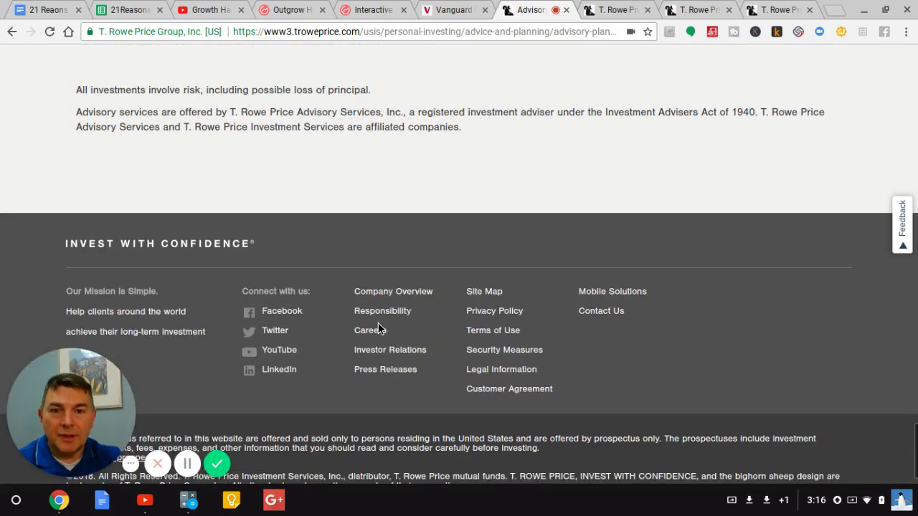
{"action": "scroll", "coordinate": [379, 327], "scroll_direction": "up", "scroll_amount": 4}
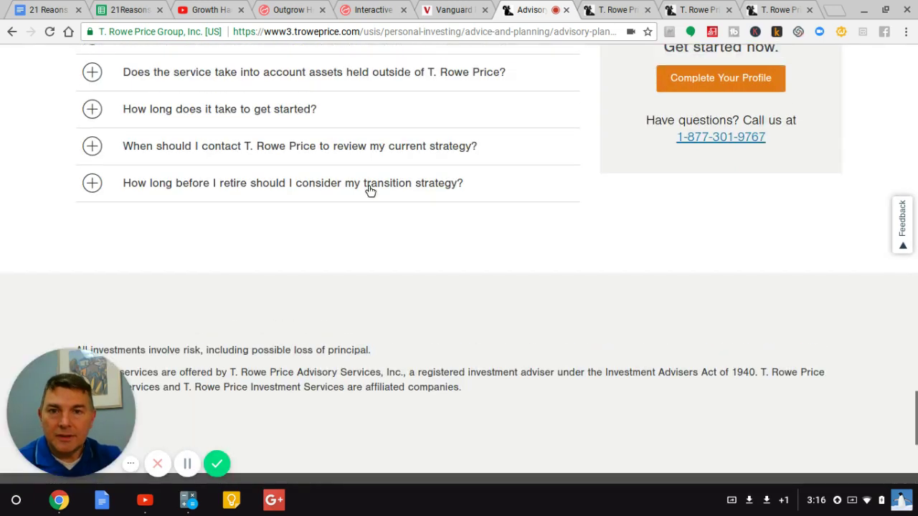
- Expand 'When should I contact T. Rowe Price to review my current strategy?' and read the answer
{"action": "left_click", "coordinate": [374, 146]}
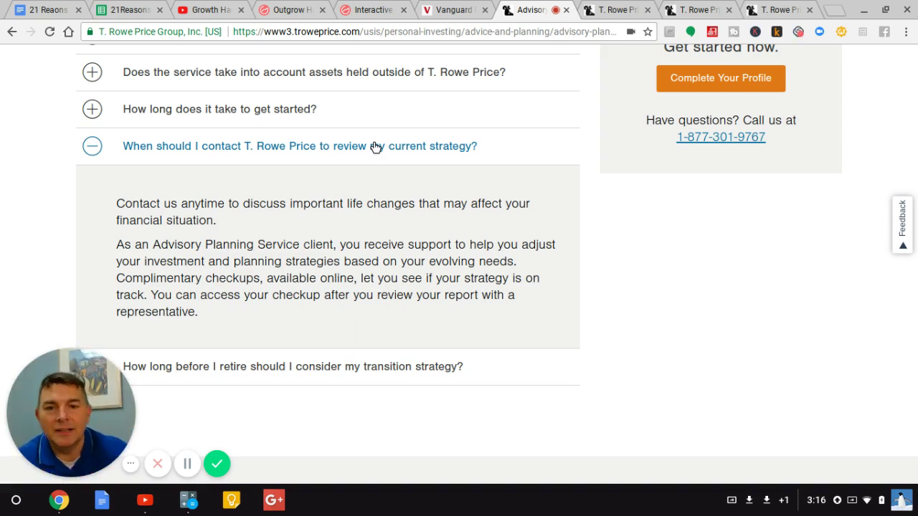
{"action": "scroll", "coordinate": [374, 147], "scroll_direction": "down", "scroll_amount": 1}
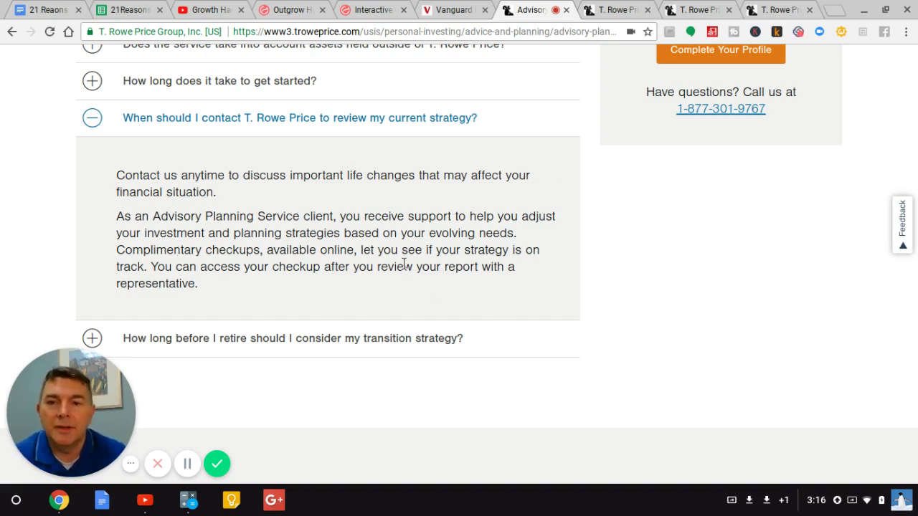
{"action": "scroll", "coordinate": [271, 225], "scroll_direction": "up", "scroll_amount": 1}
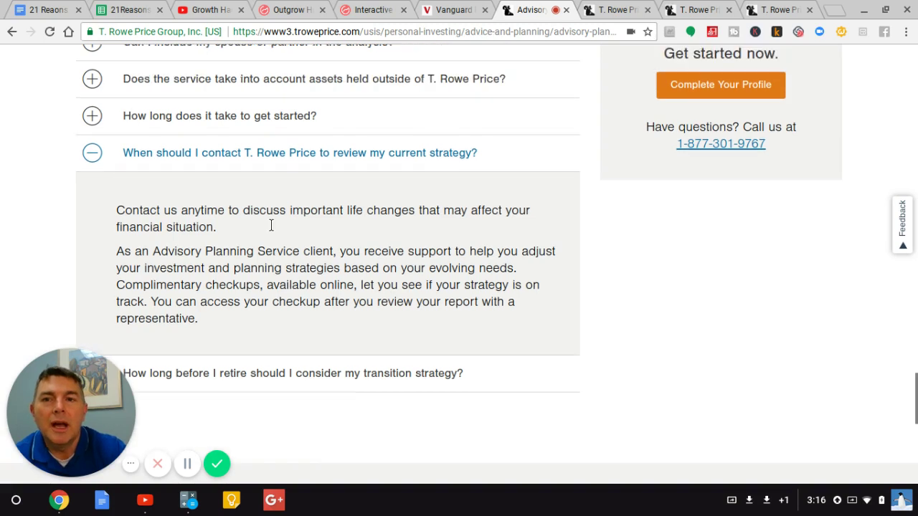
{"action": "scroll", "coordinate": [271, 225], "scroll_direction": "up", "scroll_amount": 1}
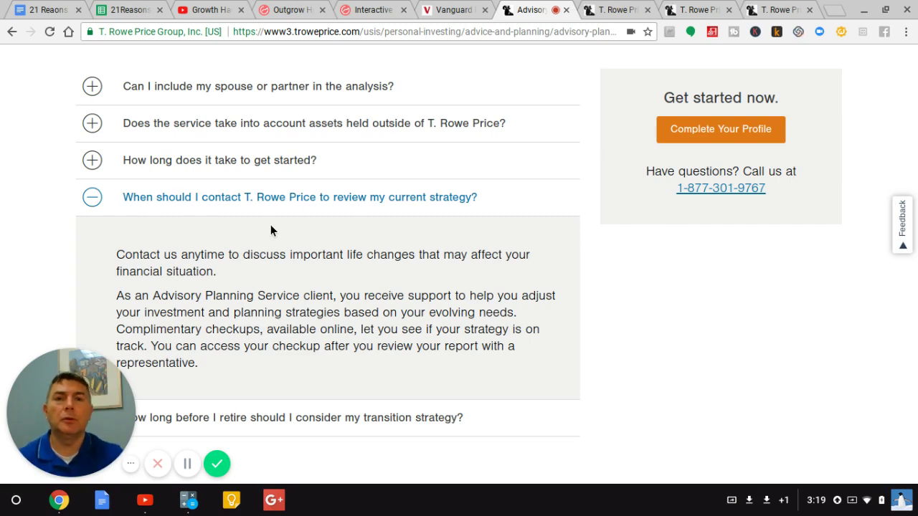
{"action": "scroll", "coordinate": [271, 230], "scroll_direction": "down", "scroll_amount": 1}
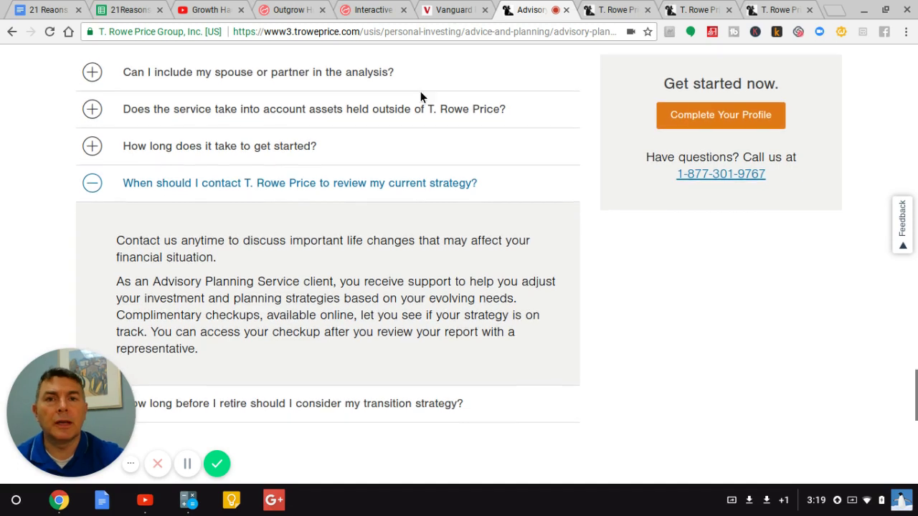